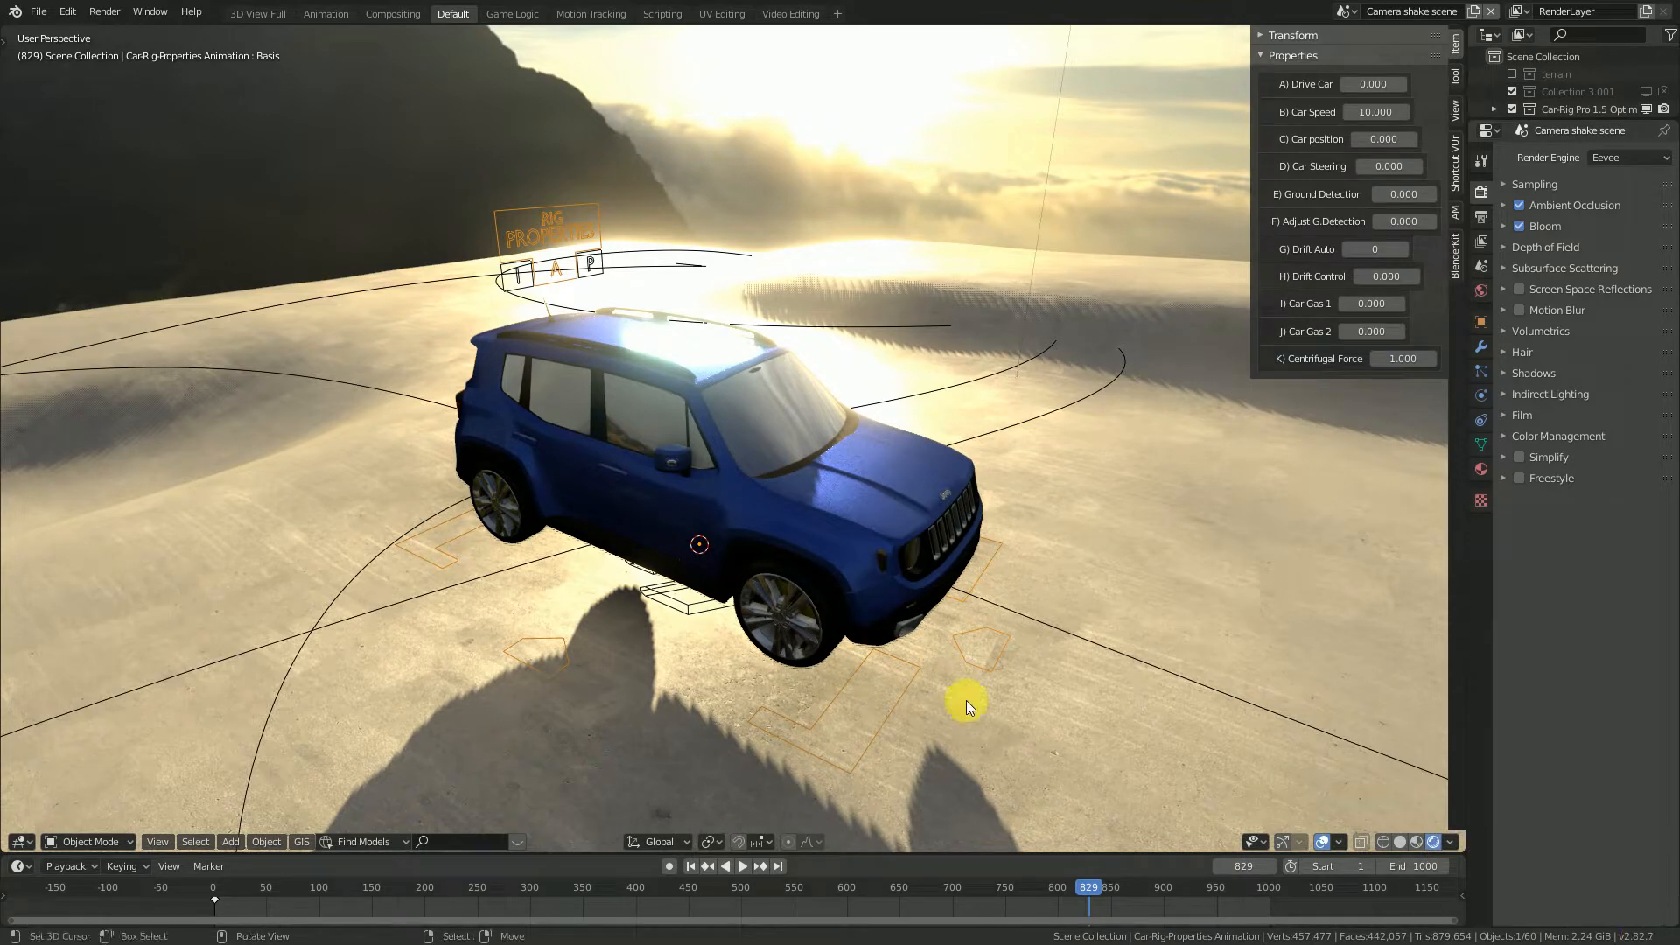
Select the rig's installation properties and set X-Ray / Hide to 0.
{"action": "middle_click_drag", "start_coordinate": [966, 700], "coordinate": [709, 361]}
{"action": "scroll", "coordinate": [648, 345], "scroll_direction": "up", "scroll_amount": 4}
{"action": "right_click", "coordinate": [481, 173]}
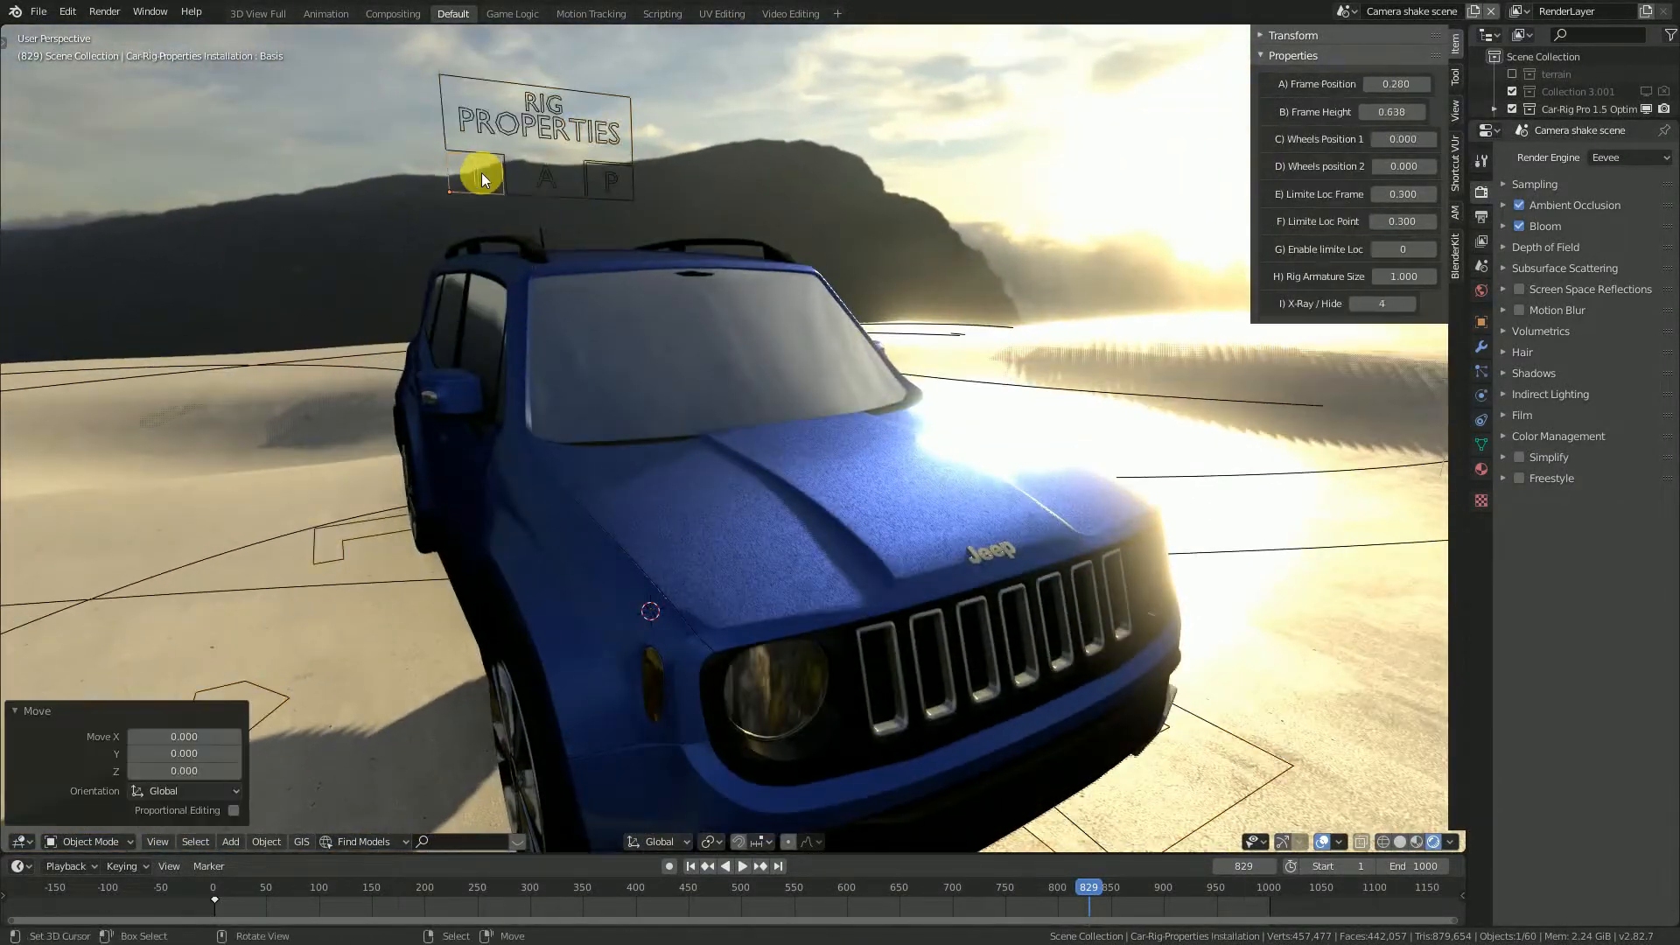
{"action": "scroll", "coordinate": [1081, 317], "scroll_direction": "down", "scroll_amount": 2}
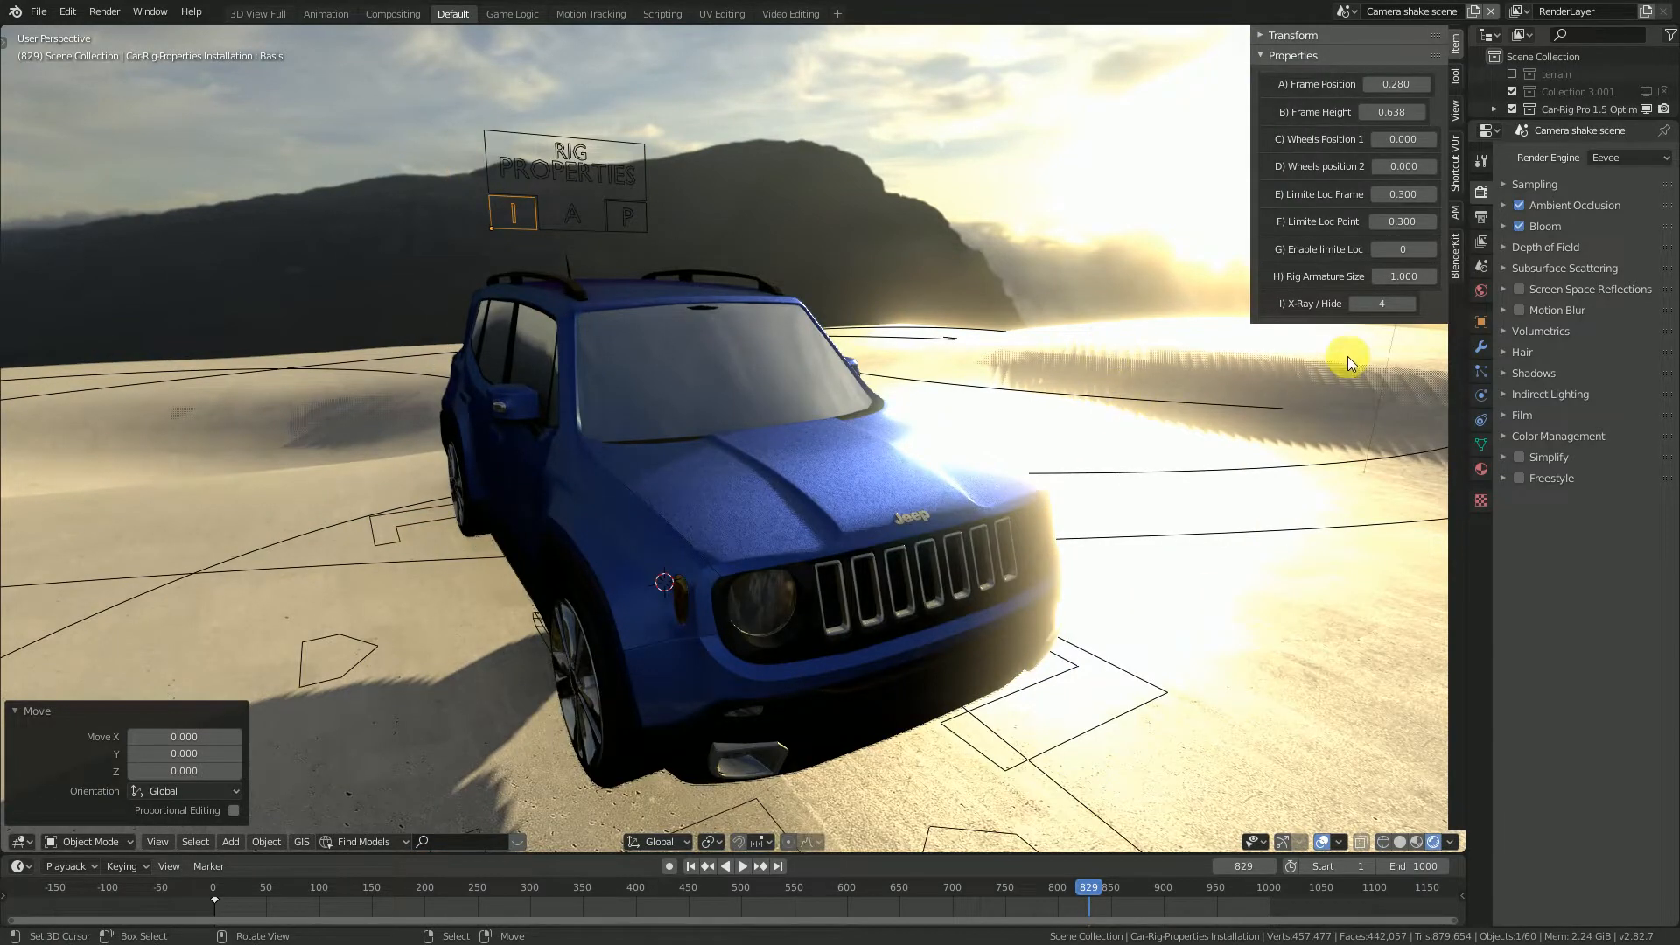
{"action": "middle_click_drag", "start_coordinate": [637, 339], "coordinate": [1345, 322]}
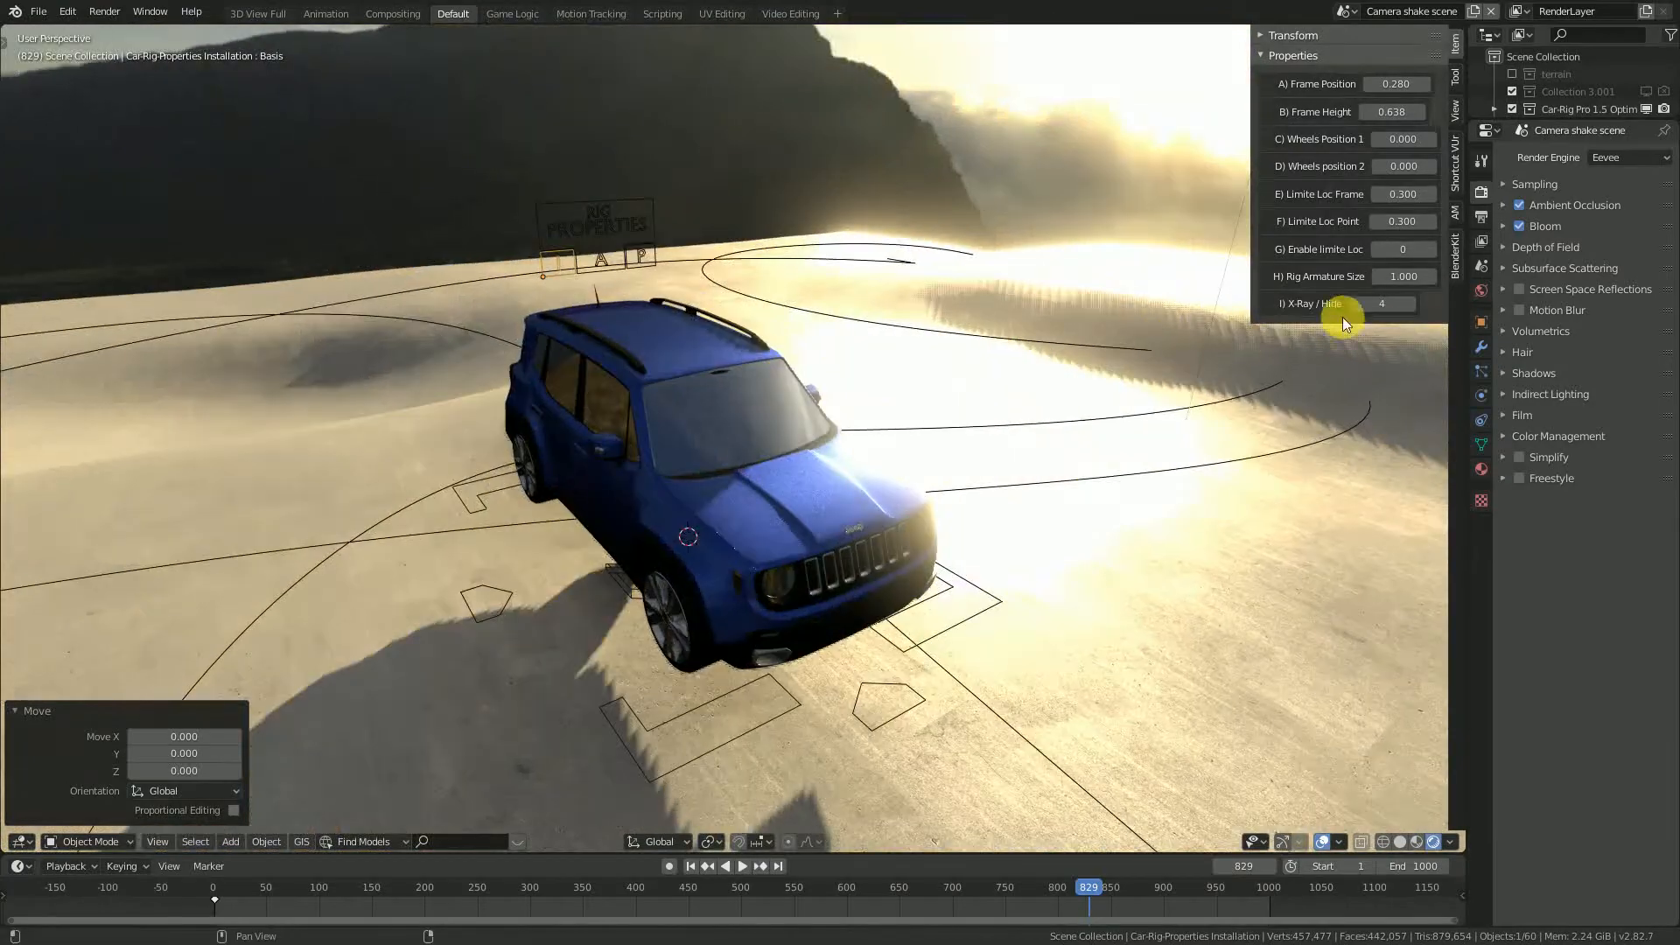
{"action": "middle_click_drag", "start_coordinate": [1005, 493], "coordinate": [781, 323]}
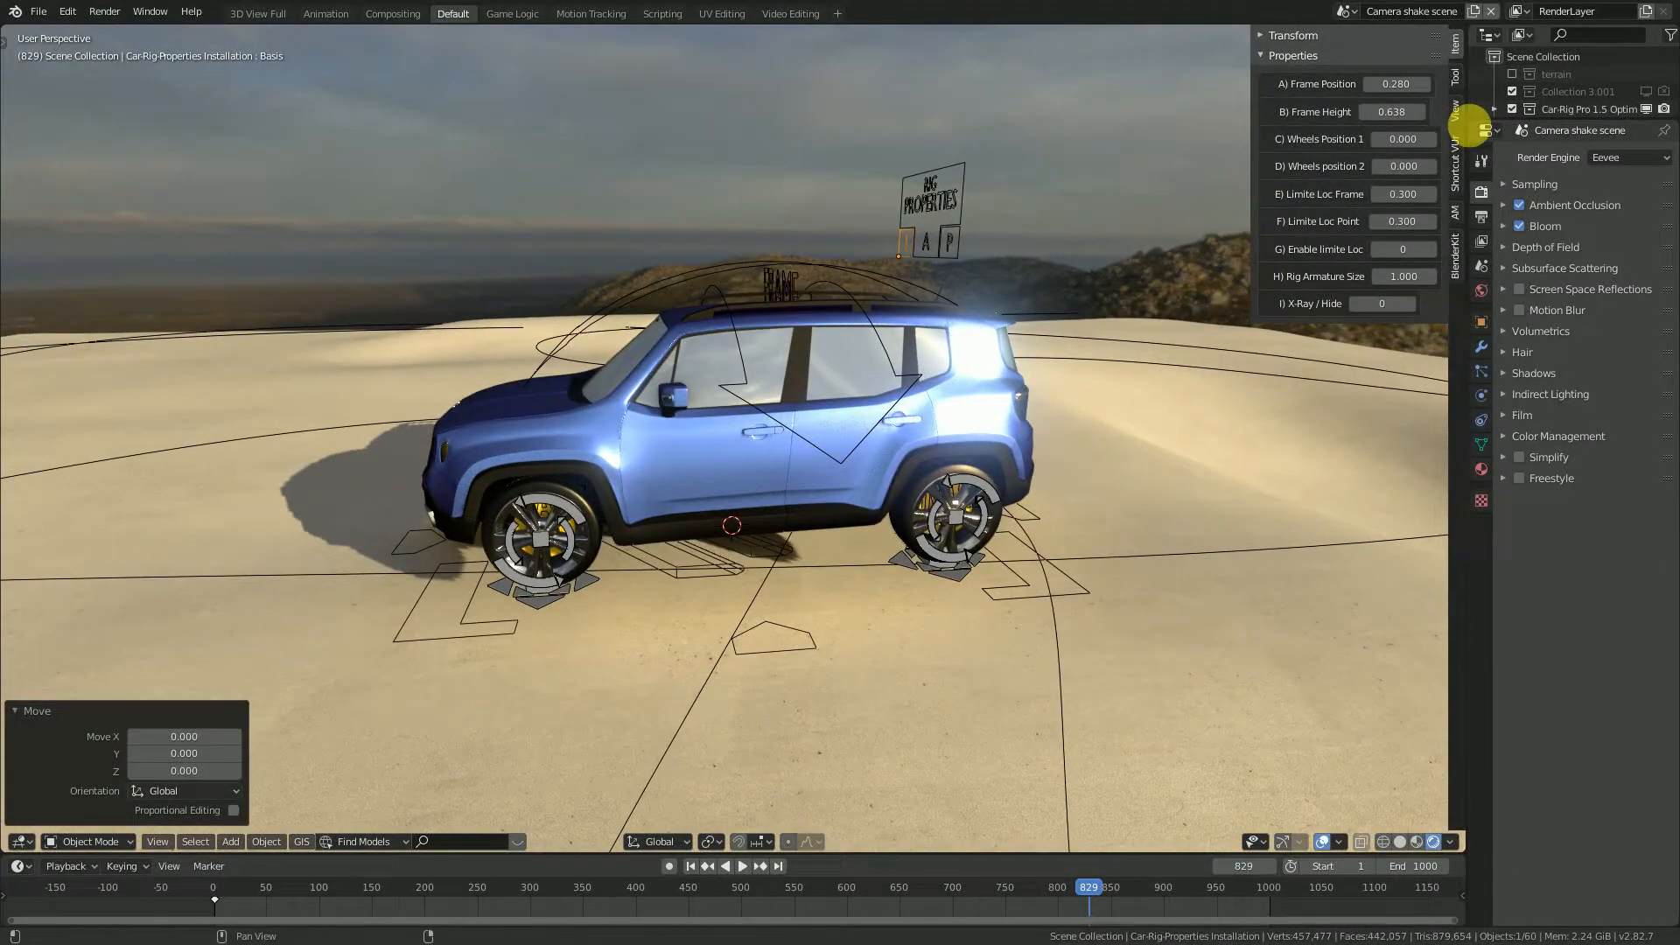
Try adjusting the installation Frame Position and inspect the frame and wheel controls from several sides.
{"action": "mouse_move", "coordinate": [1396, 84]}
{"action": "left_mouse_down"}
{"action": "mouse_move", "coordinate": [1429, 84]}
{"action": "mouse_move", "coordinate": [1373, 84]}
{"action": "left_mouse_up"}
{"action": "right_click", "coordinate": [1392, 85]}
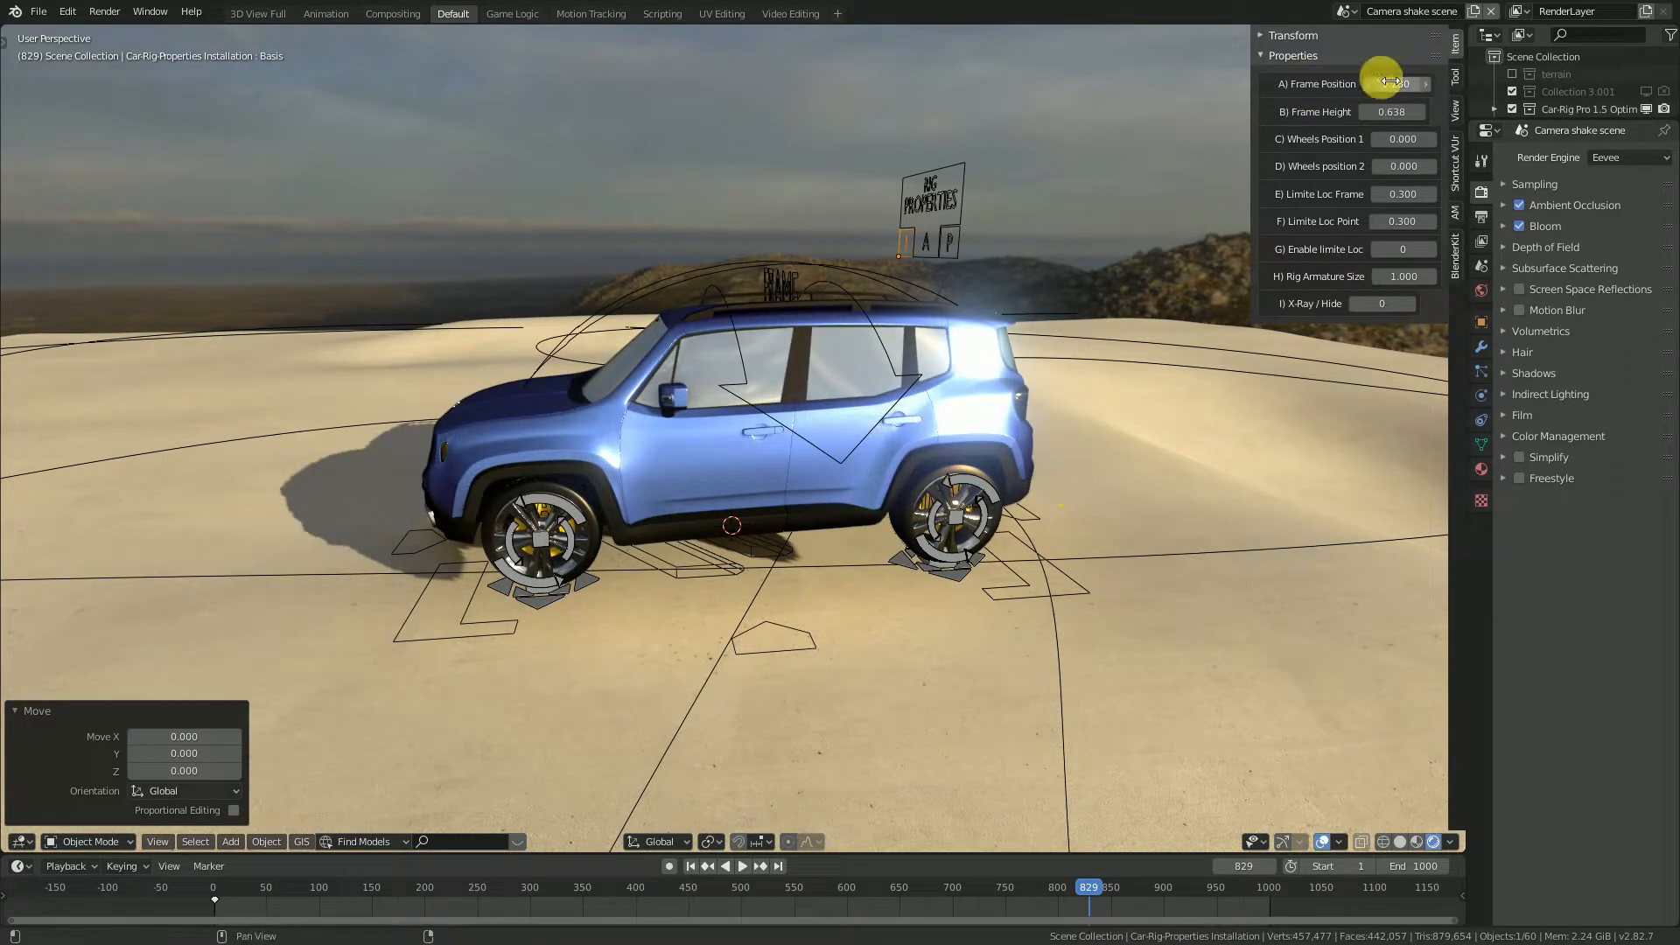
{"action": "middle_click_drag", "start_coordinate": [743, 318], "coordinate": [728, 286]}
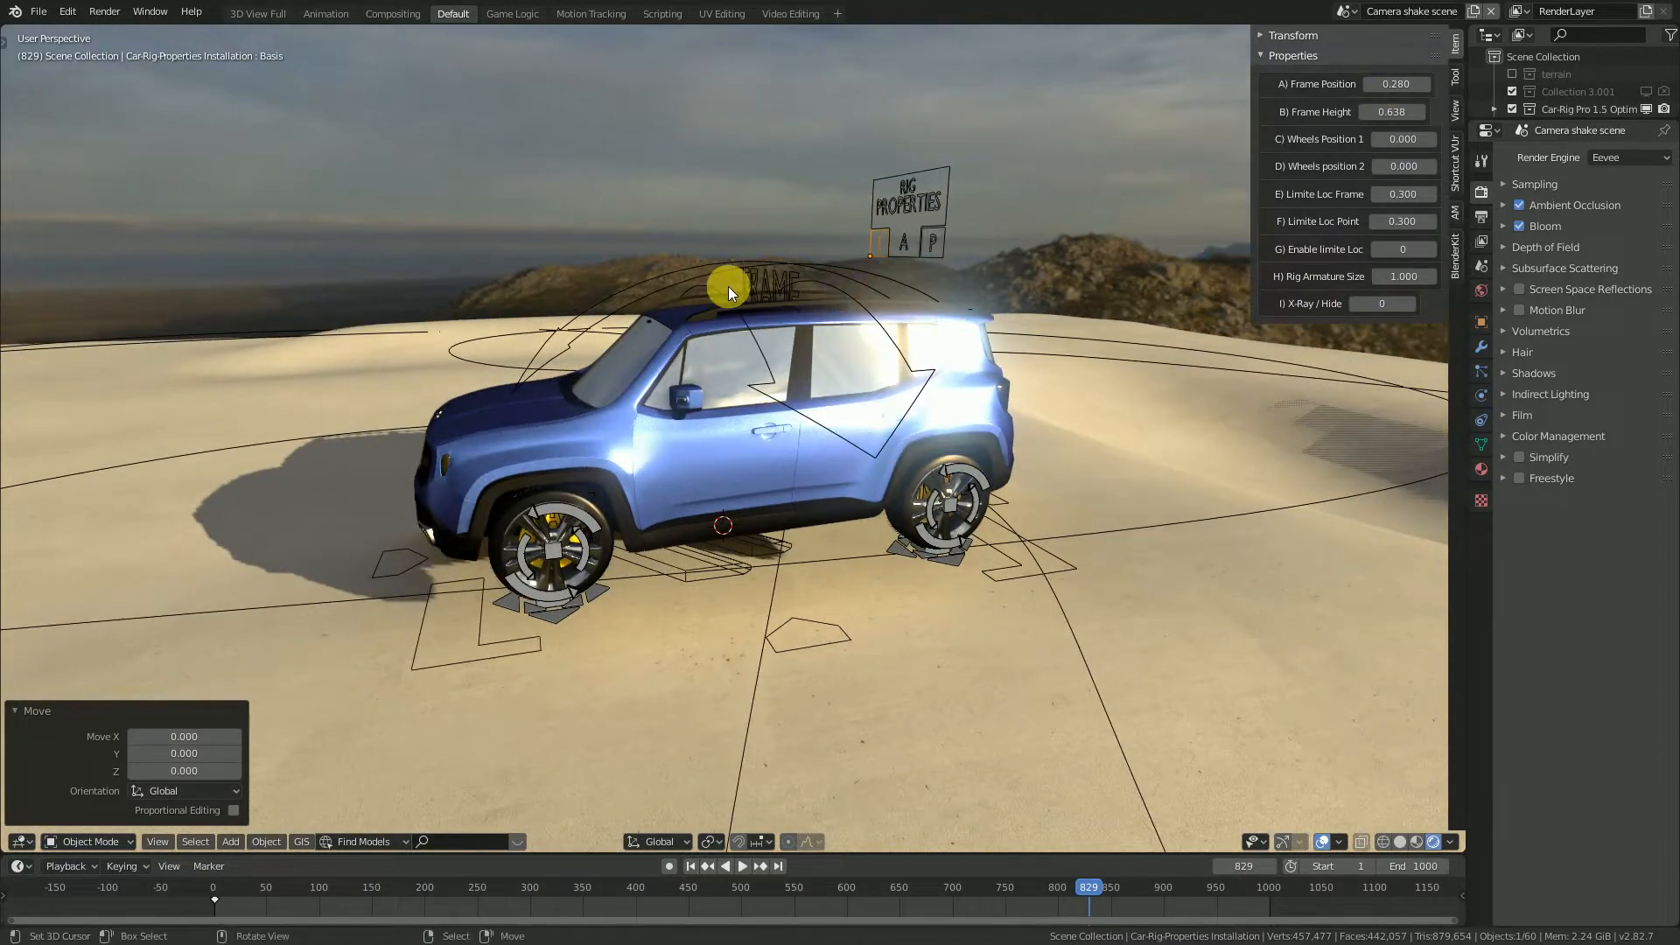
{"action": "middle_click_drag", "start_coordinate": [902, 313], "coordinate": [972, 323]}
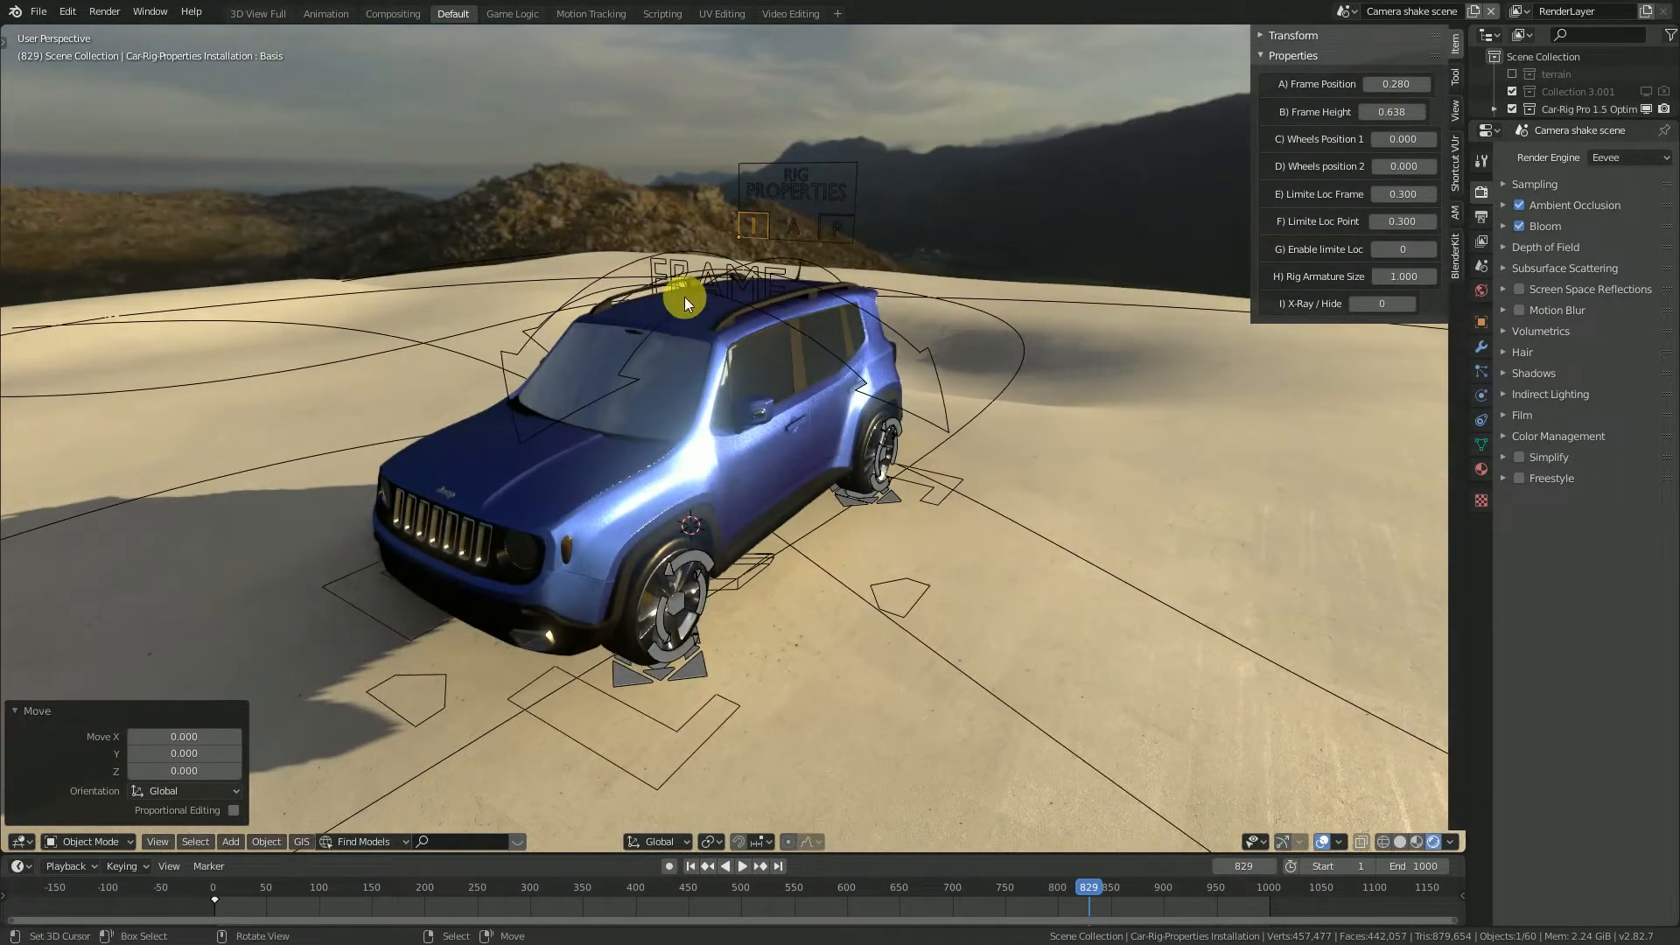
{"action": "middle_click_drag", "start_coordinate": [847, 380], "coordinate": [863, 298]}
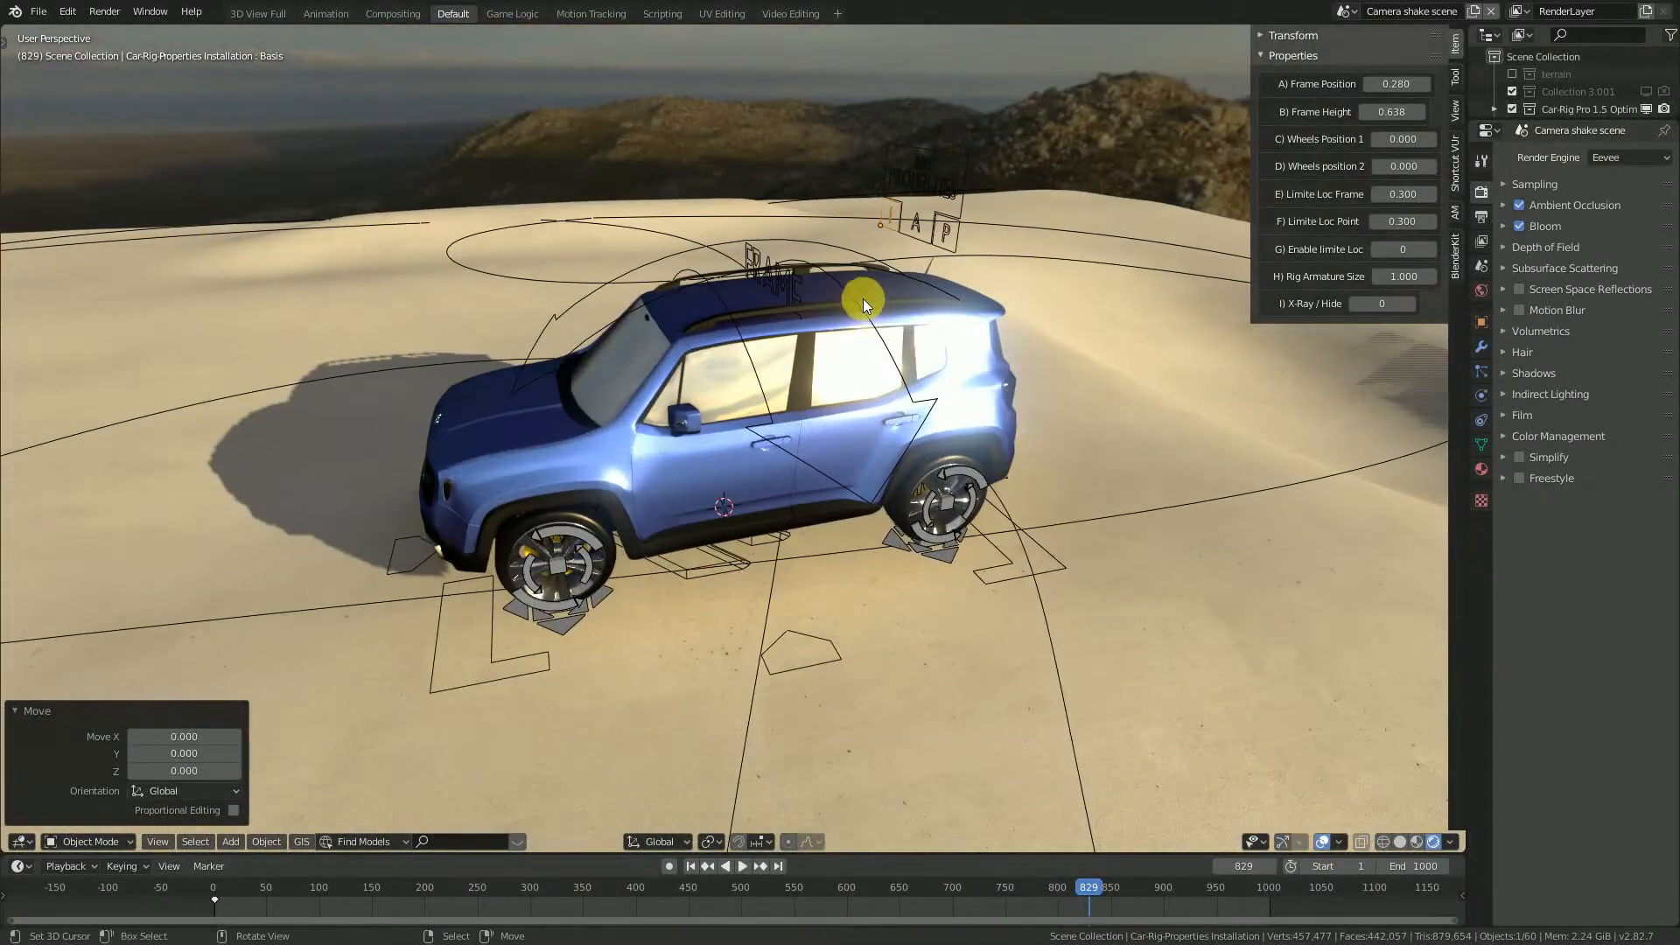
{"action": "middle_click_drag", "start_coordinate": [809, 376], "coordinate": [854, 334]}
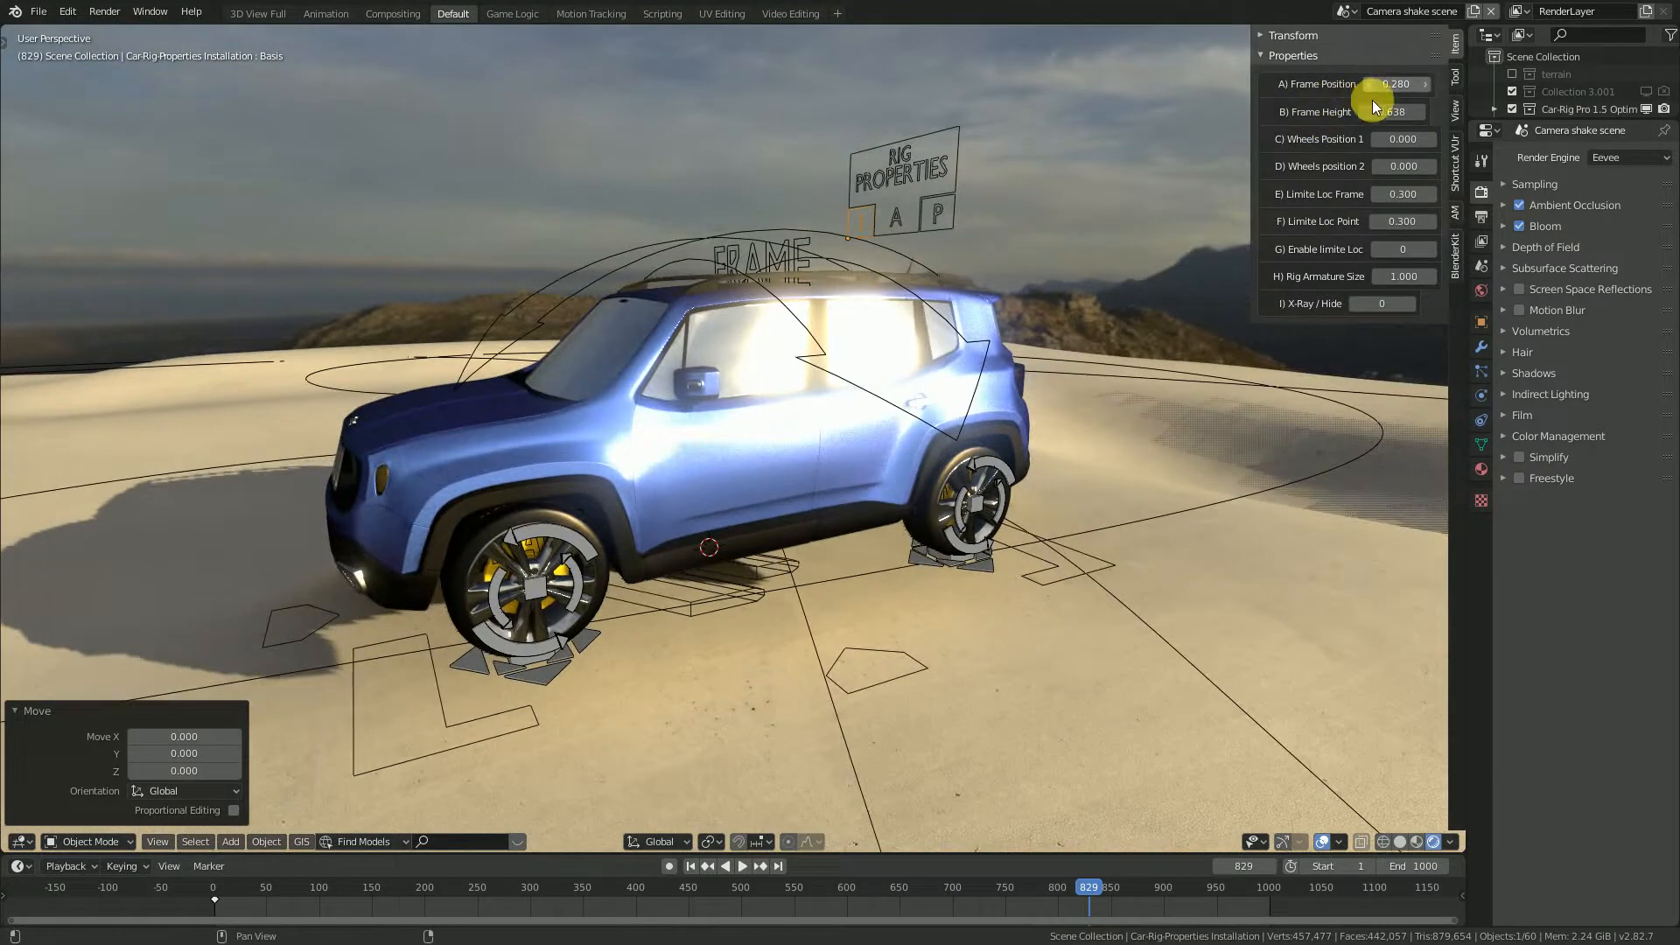
Display the rig's physics properties and its animation properties by selecting their controls above the car.
{"action": "left_click", "coordinate": [951, 224]}
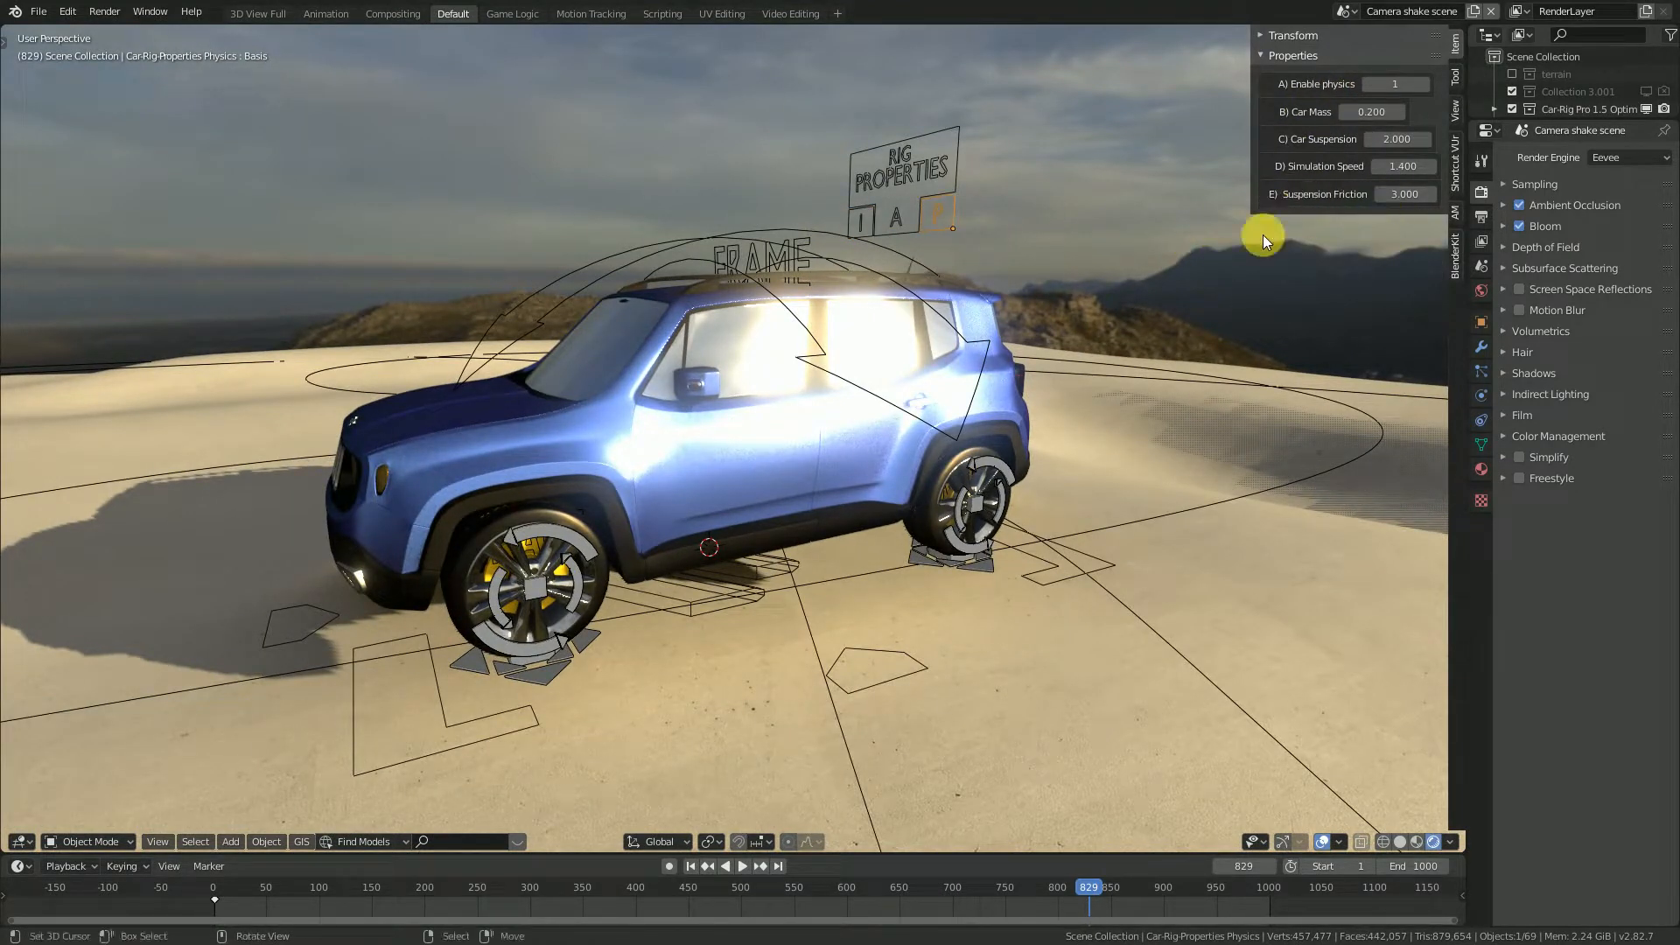
{"action": "left_click", "coordinate": [910, 168]}
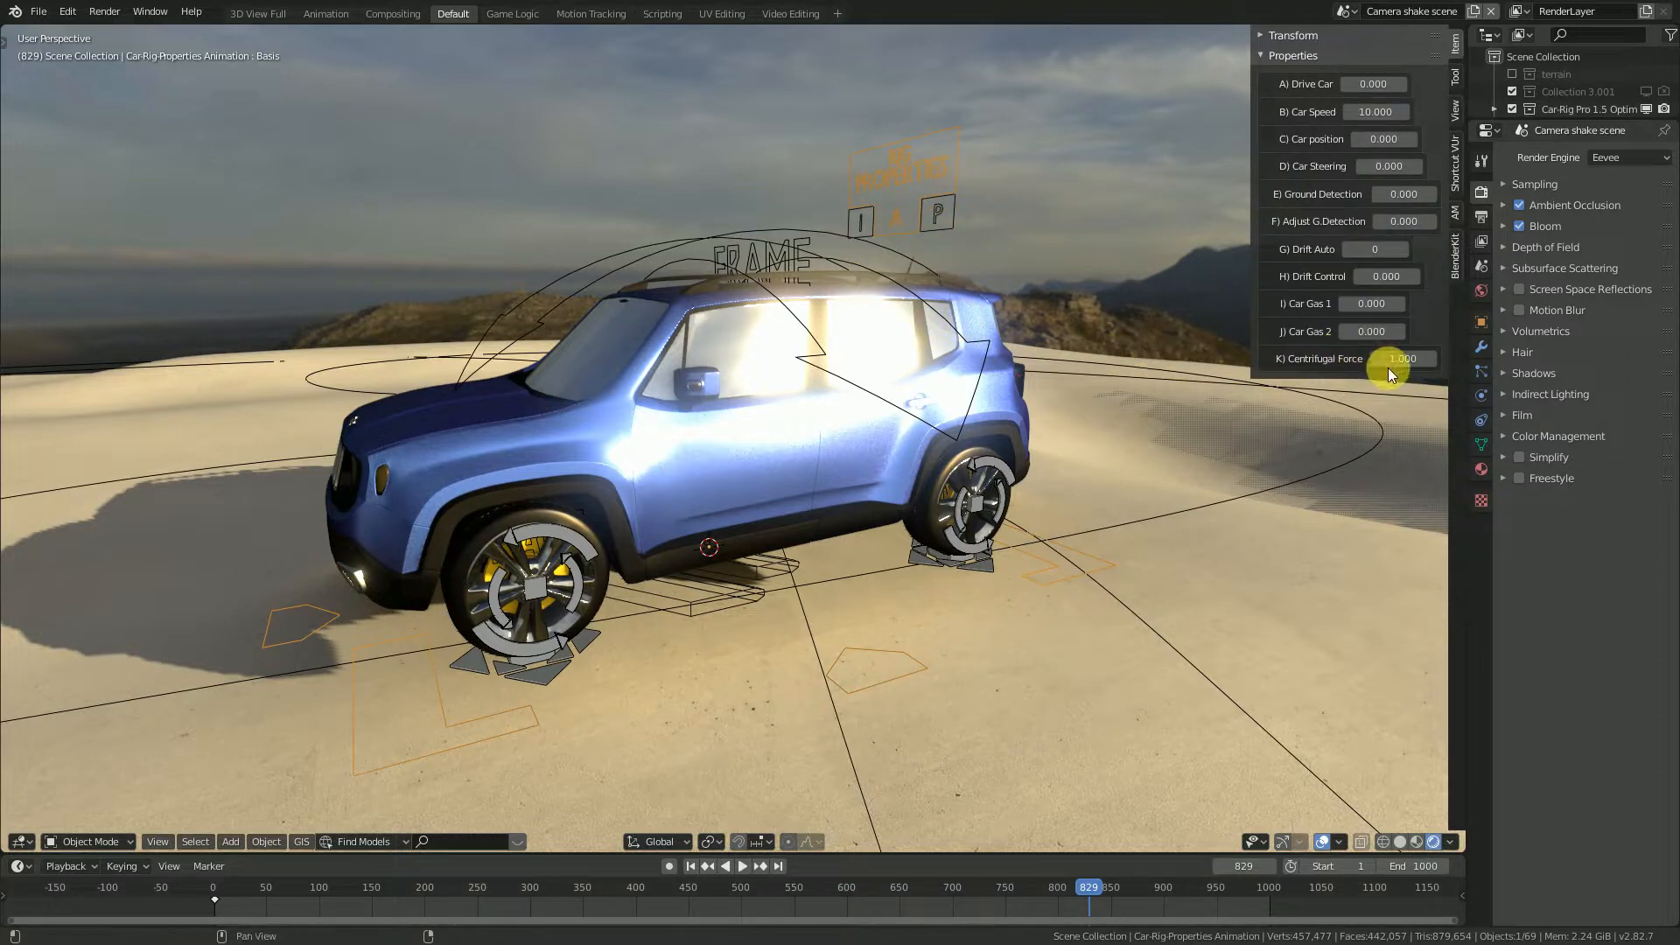
{"action": "scroll", "coordinate": [798, 403], "scroll_direction": "down", "scroll_amount": 1}
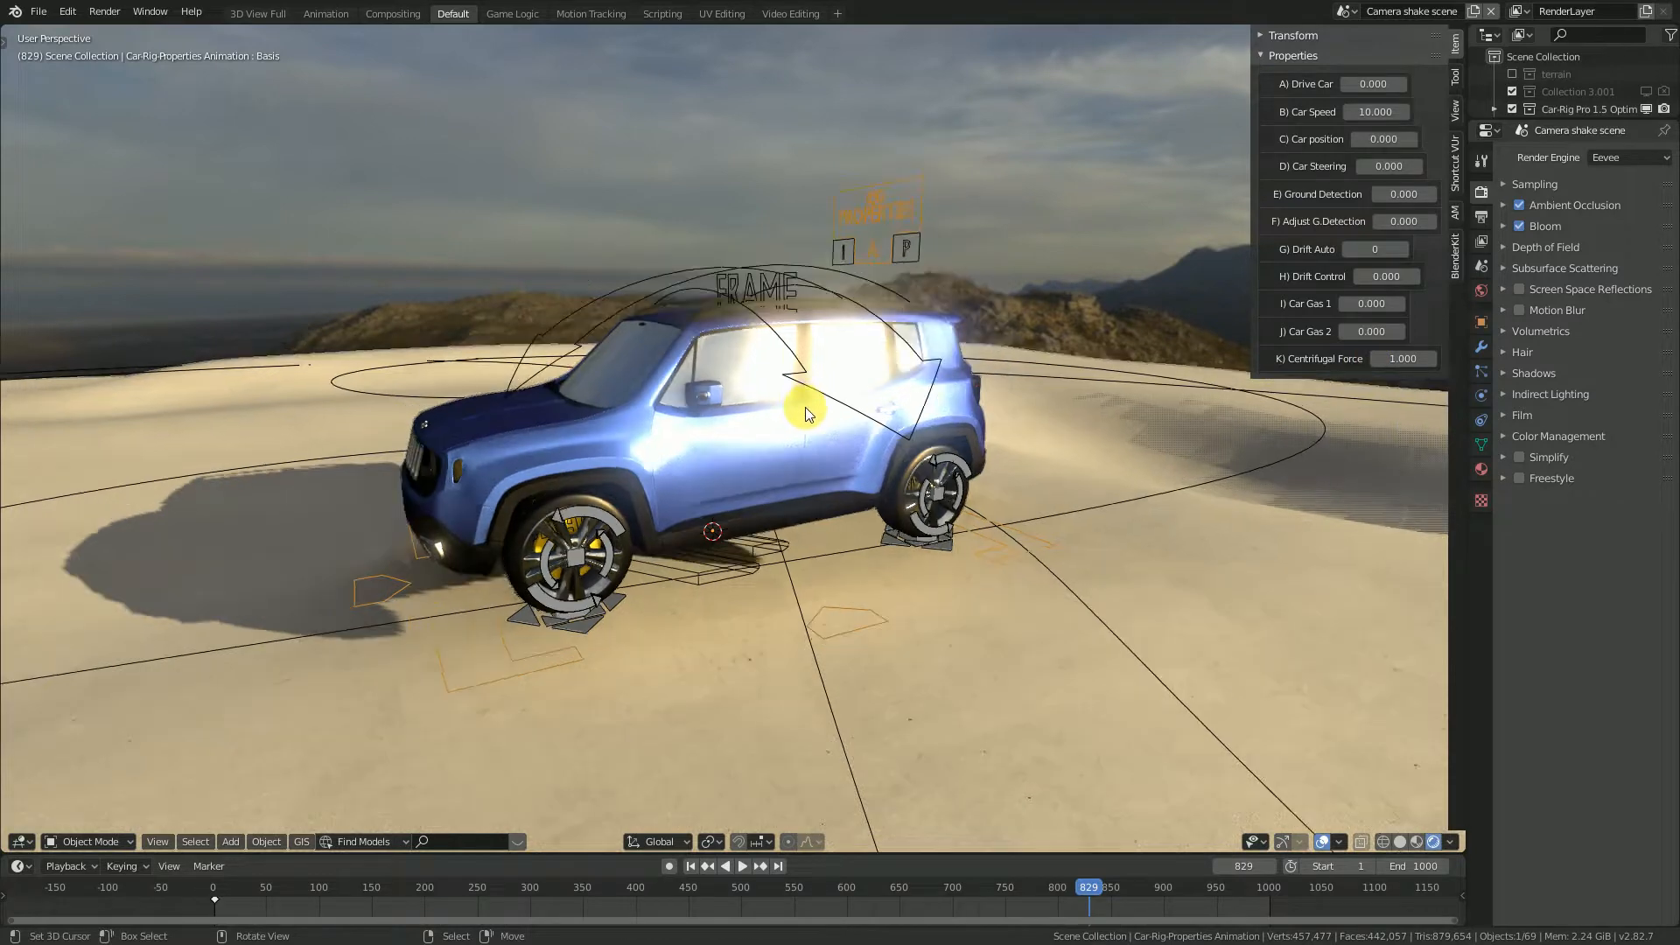
Set X-Ray / Hide to 4 in the installation properties and reselect the animation properties.
{"action": "middle_click_drag", "start_coordinate": [804, 402], "coordinate": [788, 228]}
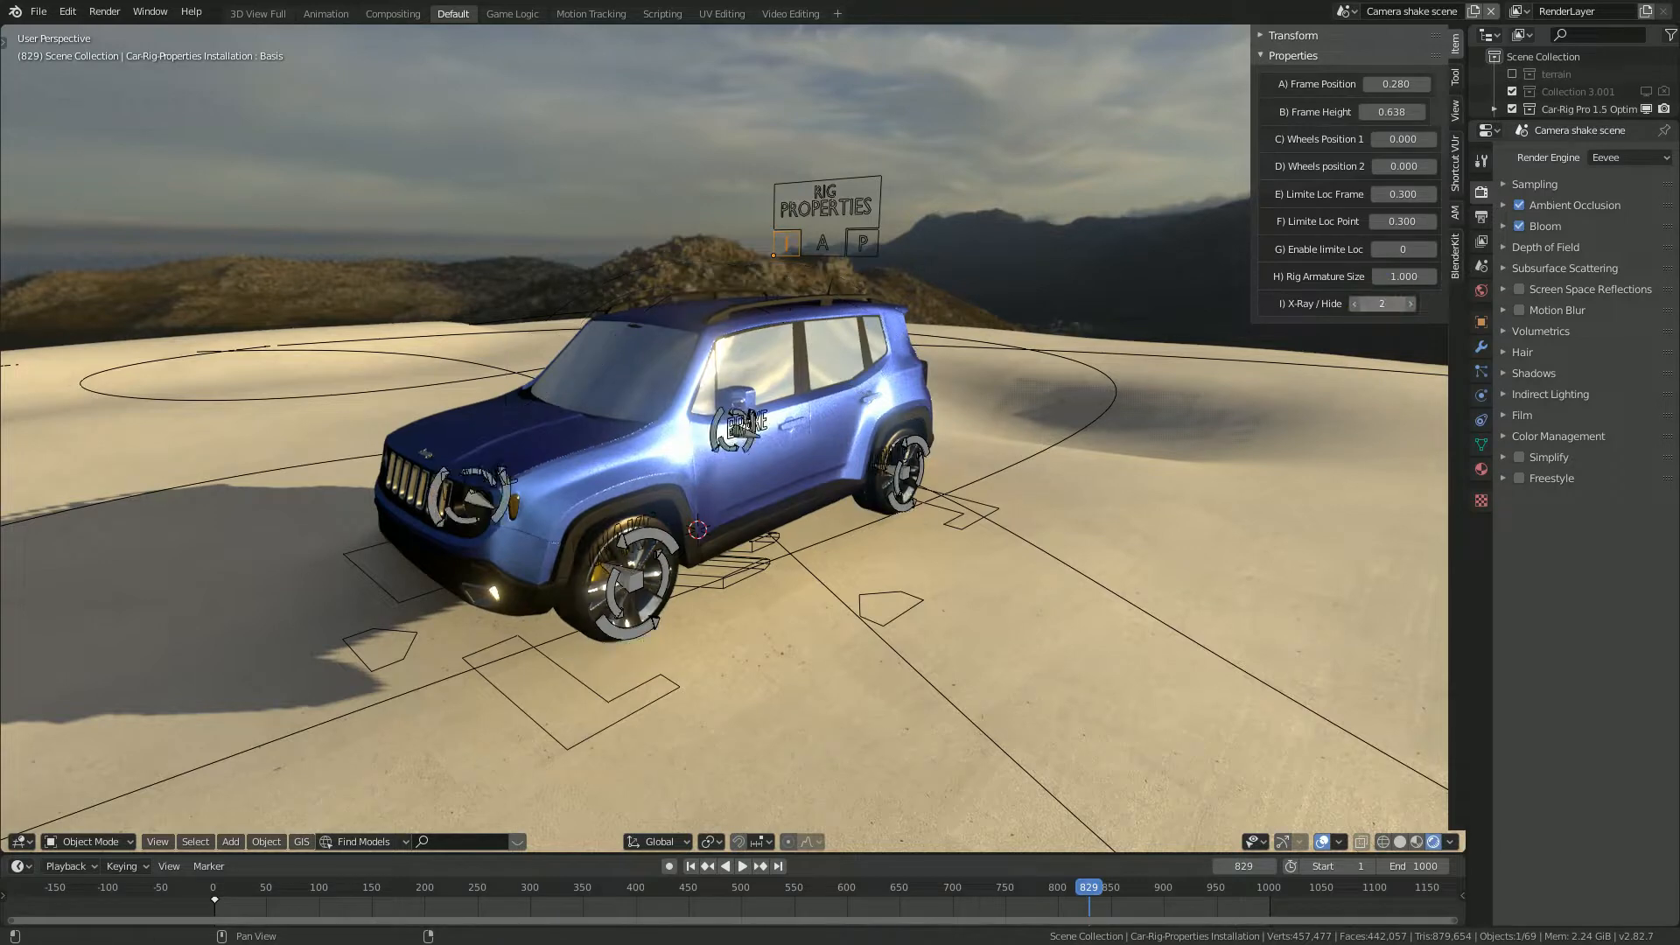
{"action": "middle_click_drag", "start_coordinate": [1233, 313], "coordinate": [880, 206]}
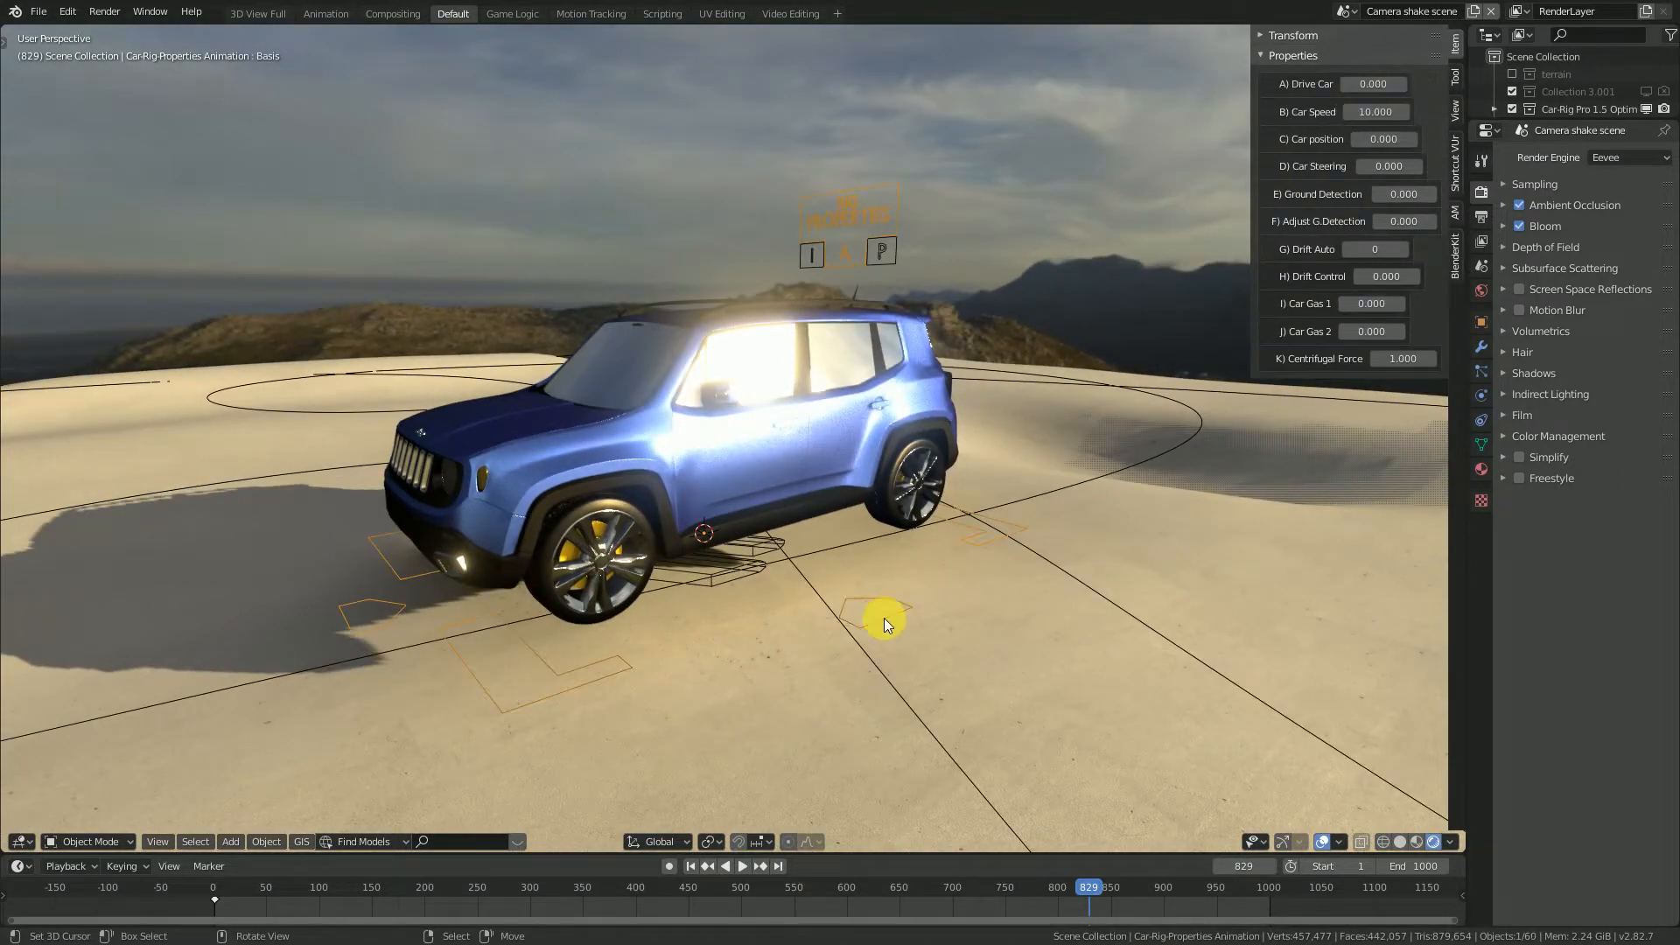
Return the timeline to frame 1, set Drive Car to 1.000 and frame the relocated car in the view.
{"action": "left_click", "coordinate": [690, 866]}
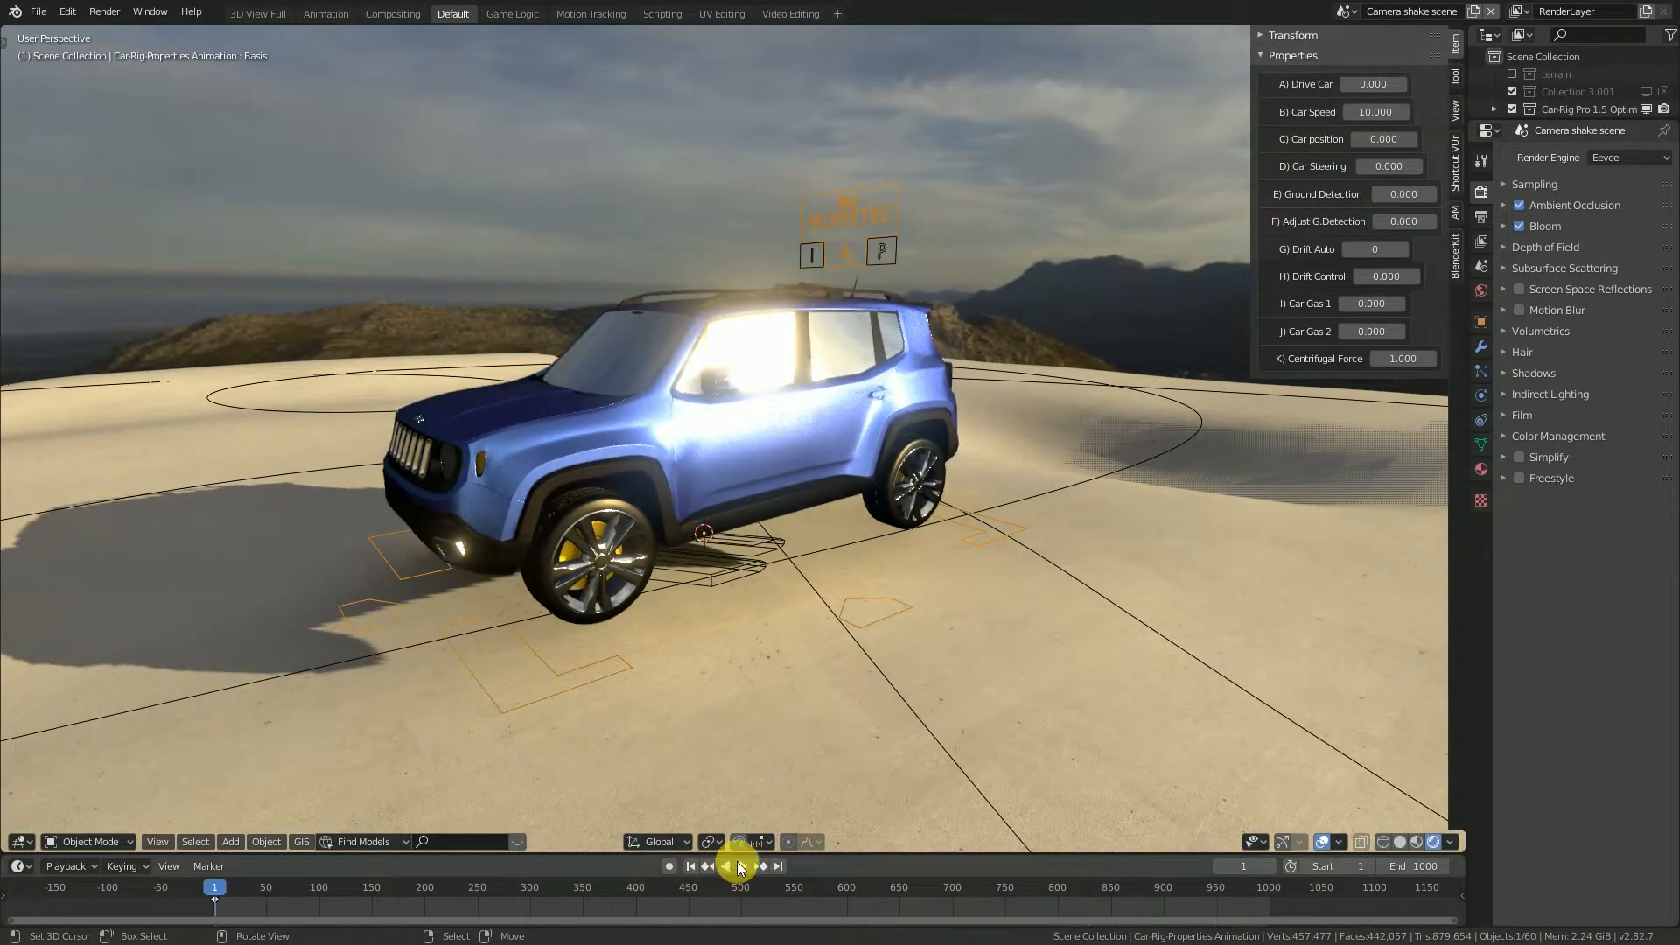
{"action": "middle_click_drag", "start_coordinate": [843, 555], "coordinate": [770, 464]}
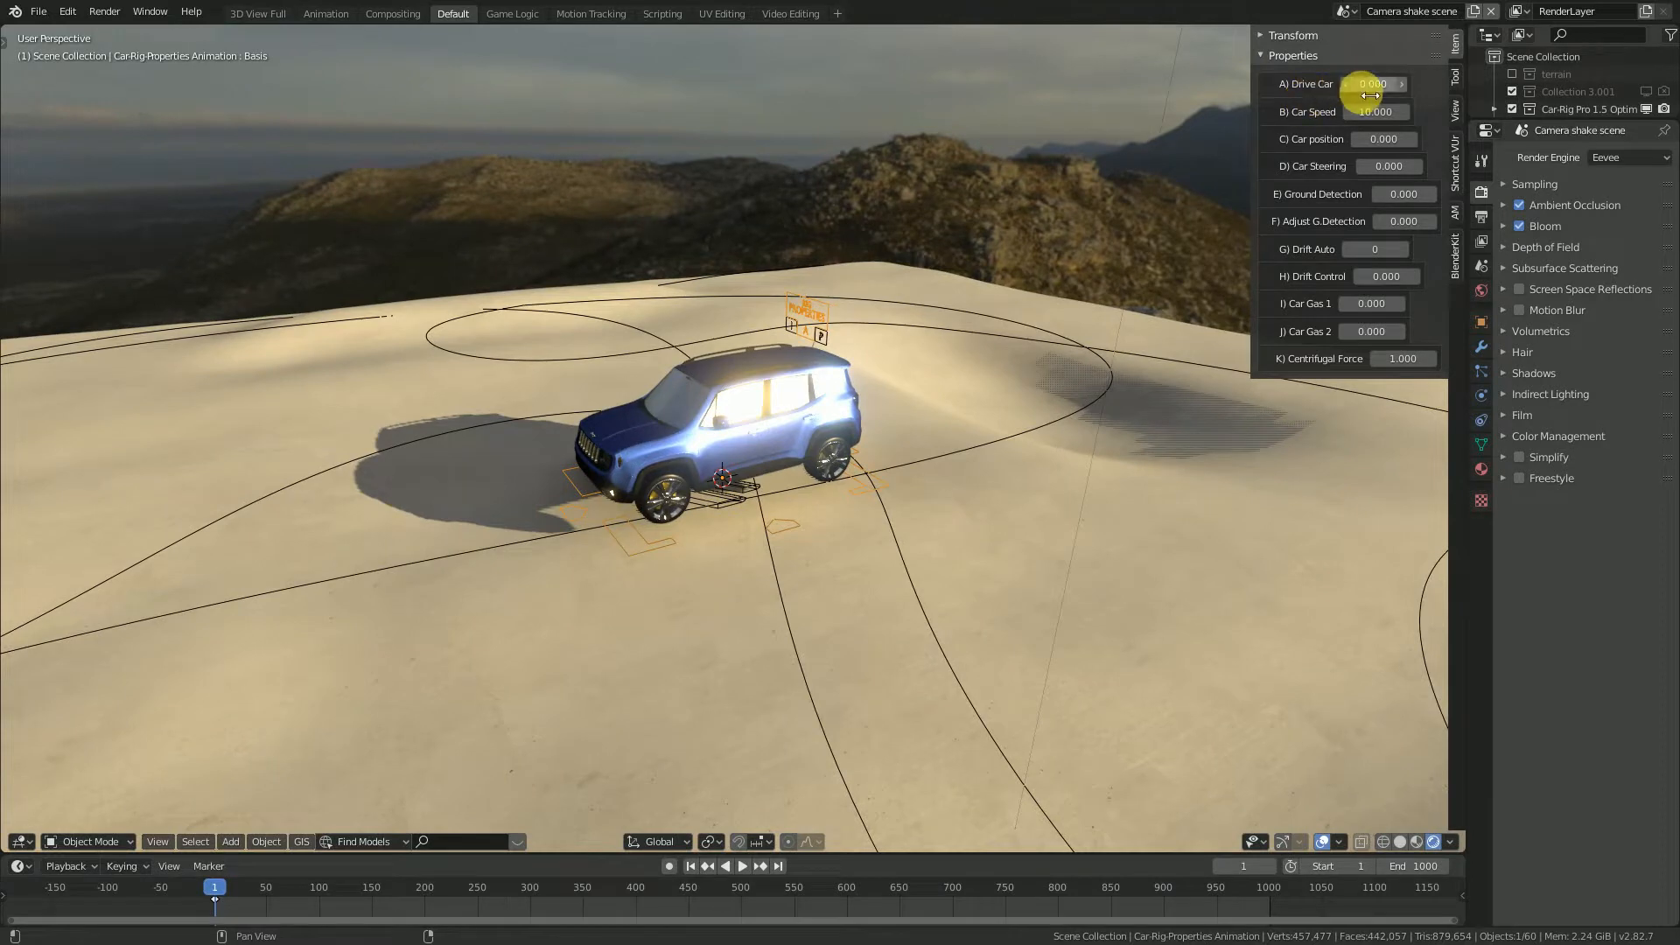
{"action": "left_click_drag", "start_coordinate": [1374, 90], "coordinate": [1400, 90]}
{"action": "middle_click_drag", "start_coordinate": [873, 238], "coordinate": [1040, 259]}
{"action": "key", "text": "KP_Decimal"}
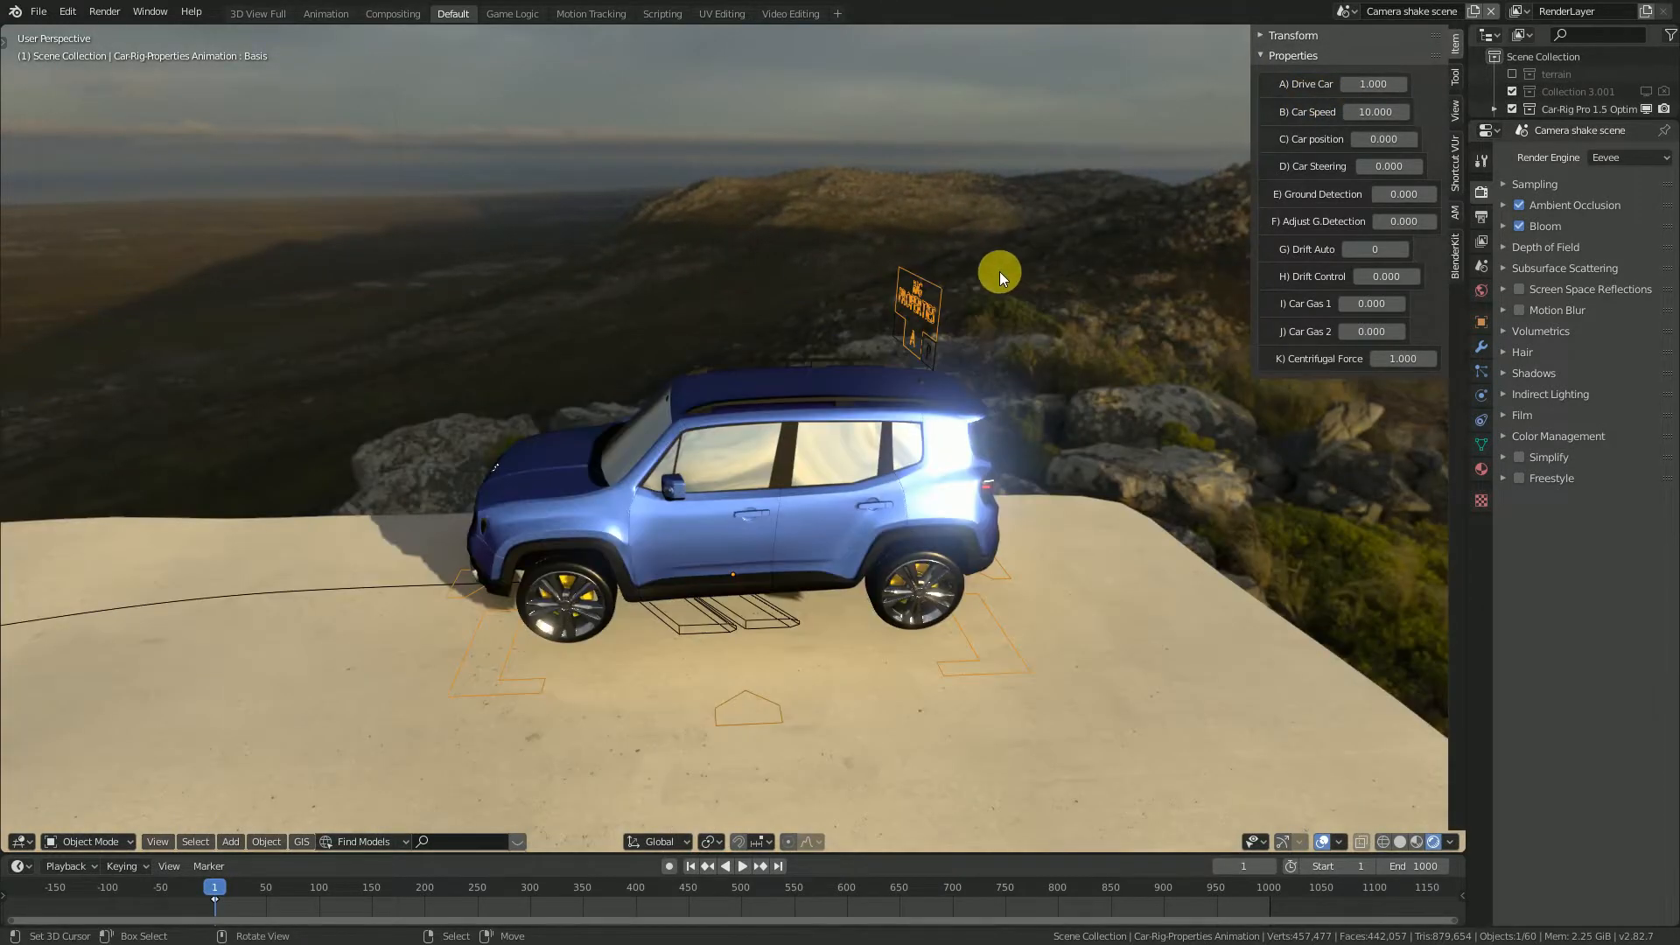
Select the installation properties and try adjusting Rig Armature Size.
{"action": "scroll", "coordinate": [962, 288], "scroll_direction": "down", "scroll_amount": 4}
{"action": "middle_click_drag", "start_coordinate": [647, 469], "coordinate": [728, 403]}
{"action": "scroll", "coordinate": [728, 403], "scroll_direction": "up", "scroll_amount": 3}
{"action": "left_click", "coordinate": [758, 339]}
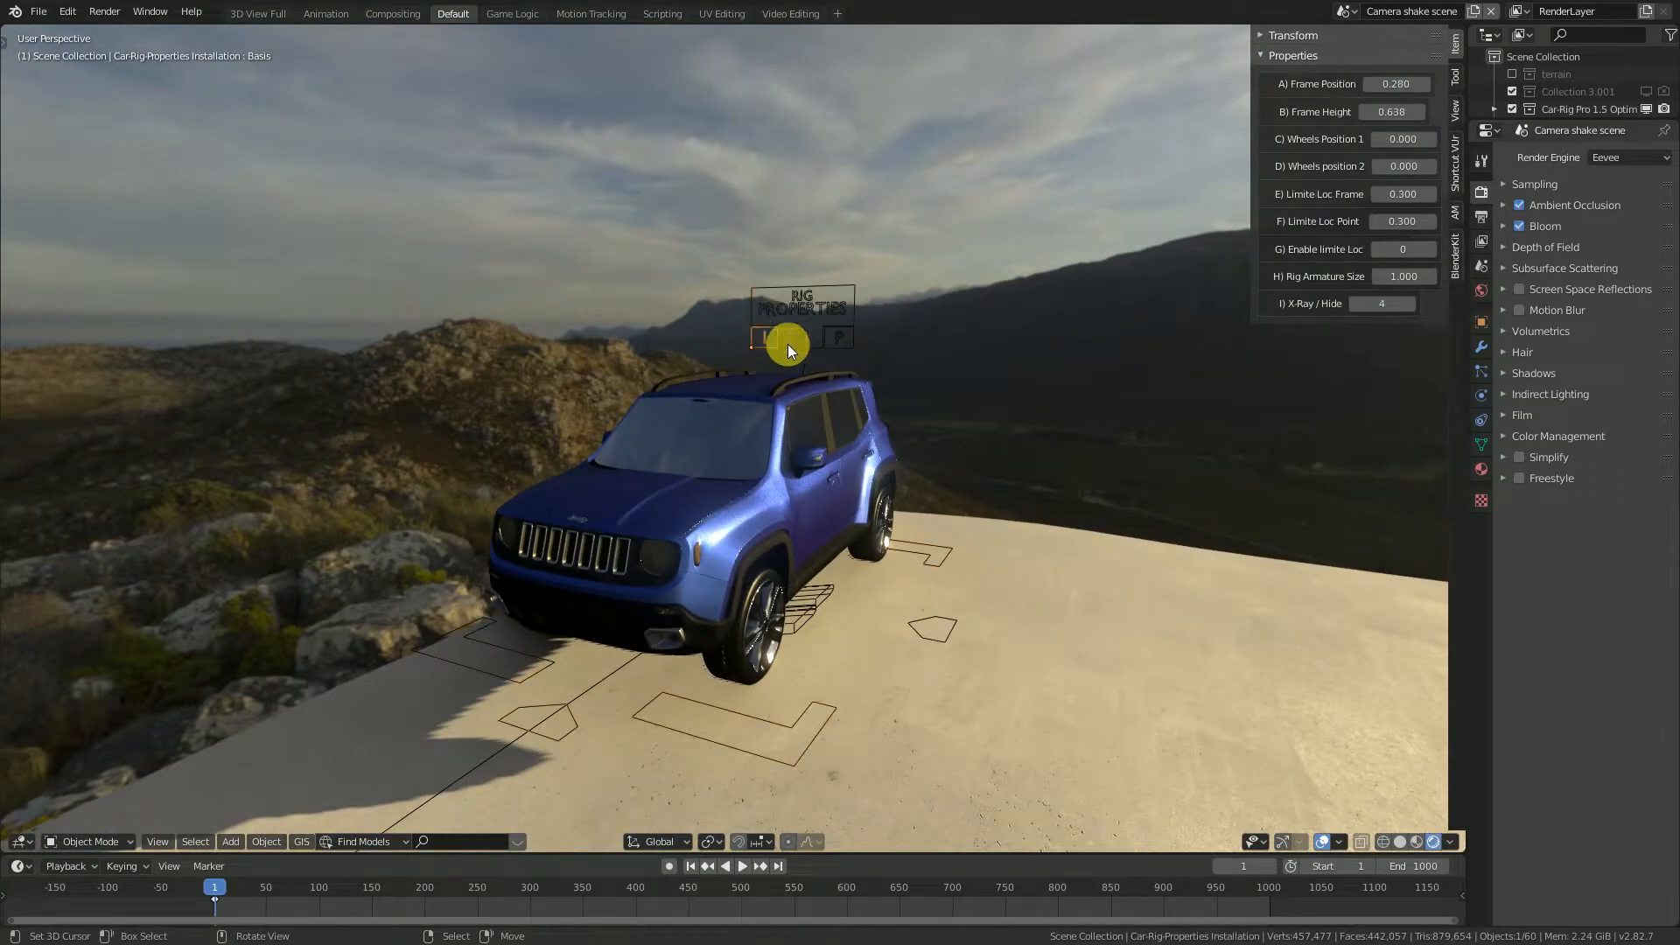
{"action": "scroll", "coordinate": [996, 395], "scroll_direction": "down", "scroll_amount": 1}
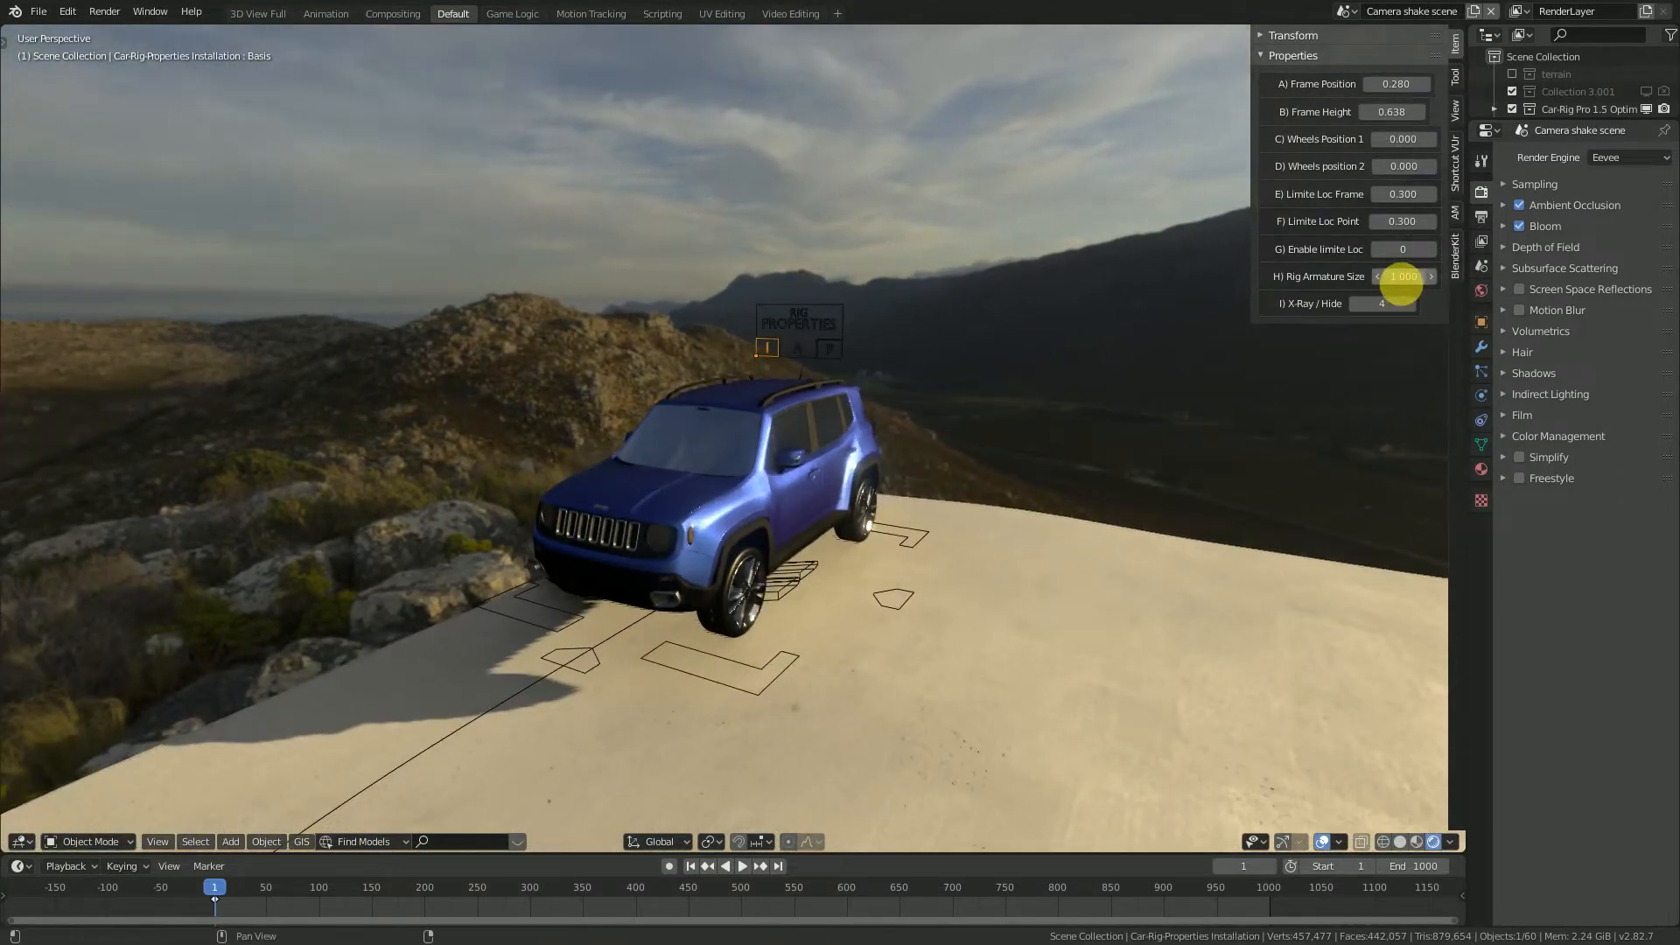
{"action": "mouse_move", "coordinate": [1396, 276]}
{"action": "left_mouse_down"}
{"action": "mouse_move", "coordinate": [1479, 276]}
{"action": "mouse_move", "coordinate": [1396, 275]}
{"action": "left_mouse_up"}
{"action": "middle_click_drag", "start_coordinate": [1020, 314], "coordinate": [865, 422]}
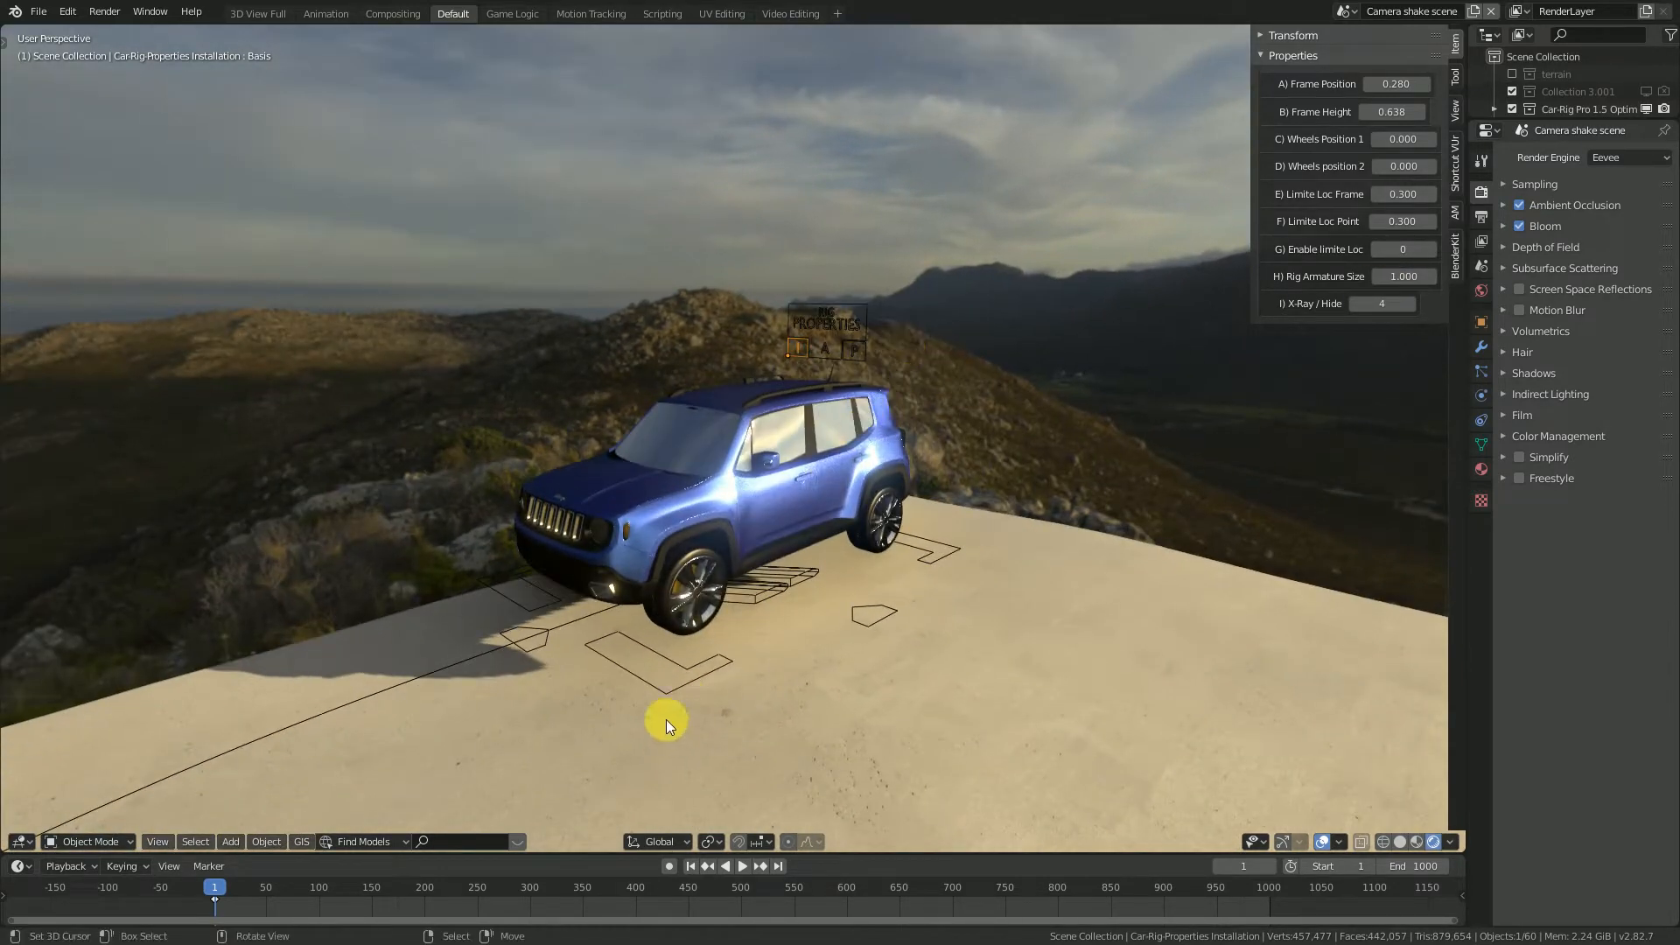
Play the animation and, in the animation properties, set Drive Car to 0.000 and both Car Gas 1 and Car Gas 2 to 0.600.
{"action": "left_click", "coordinate": [743, 867]}
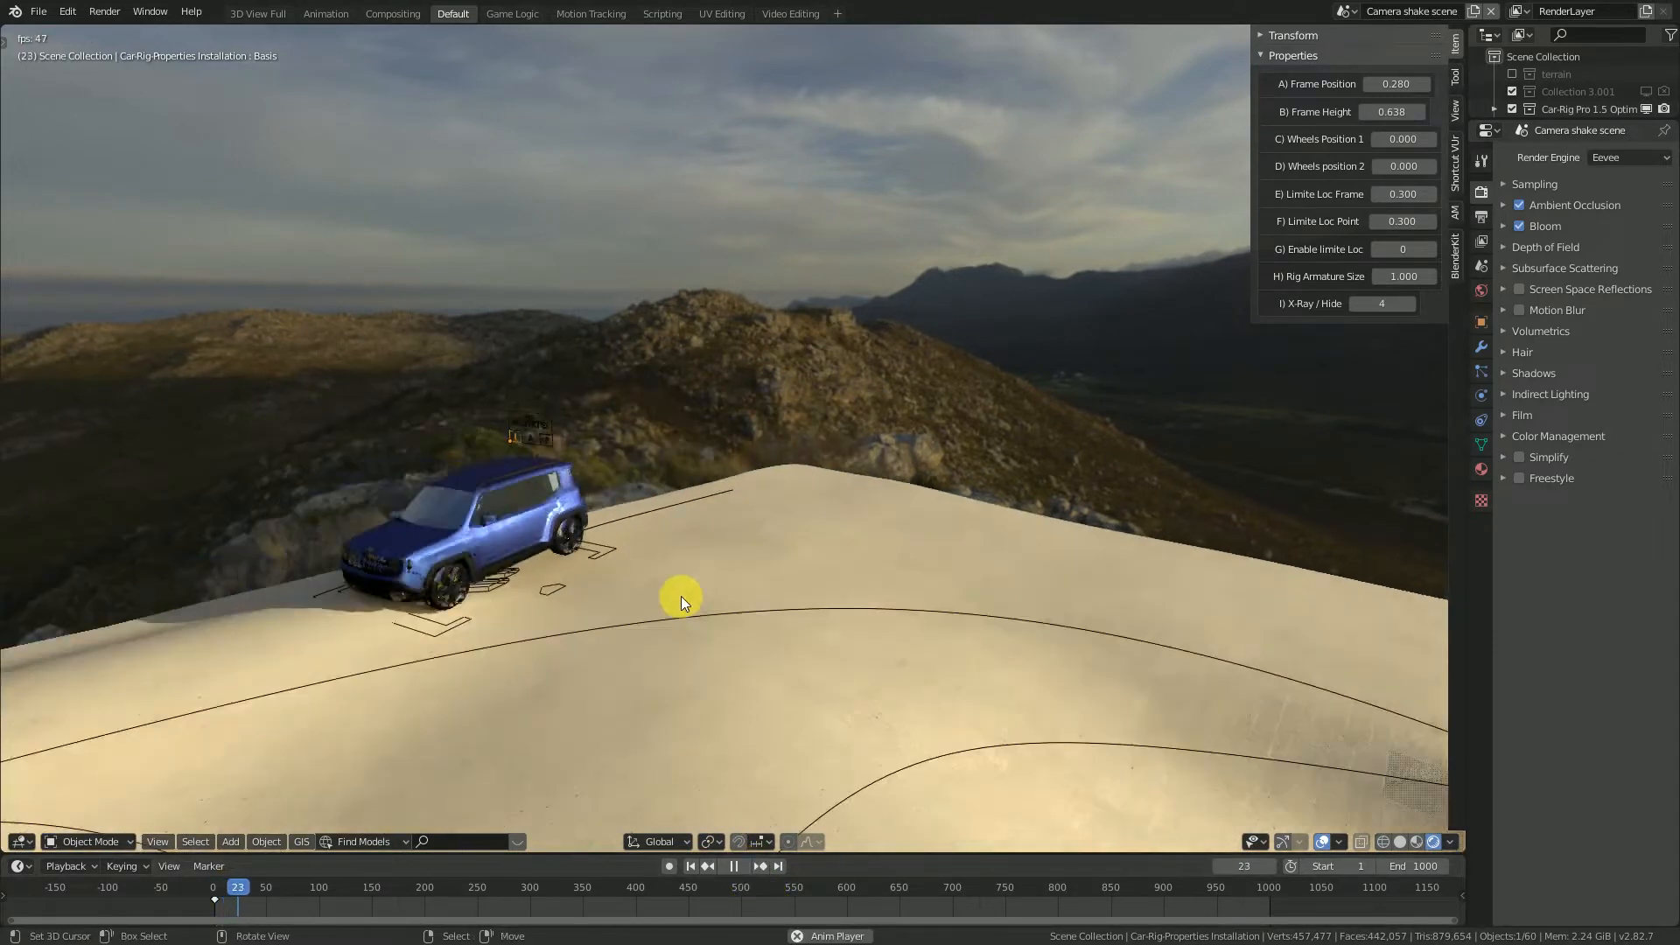
{"action": "key", "text": "KP_0"}
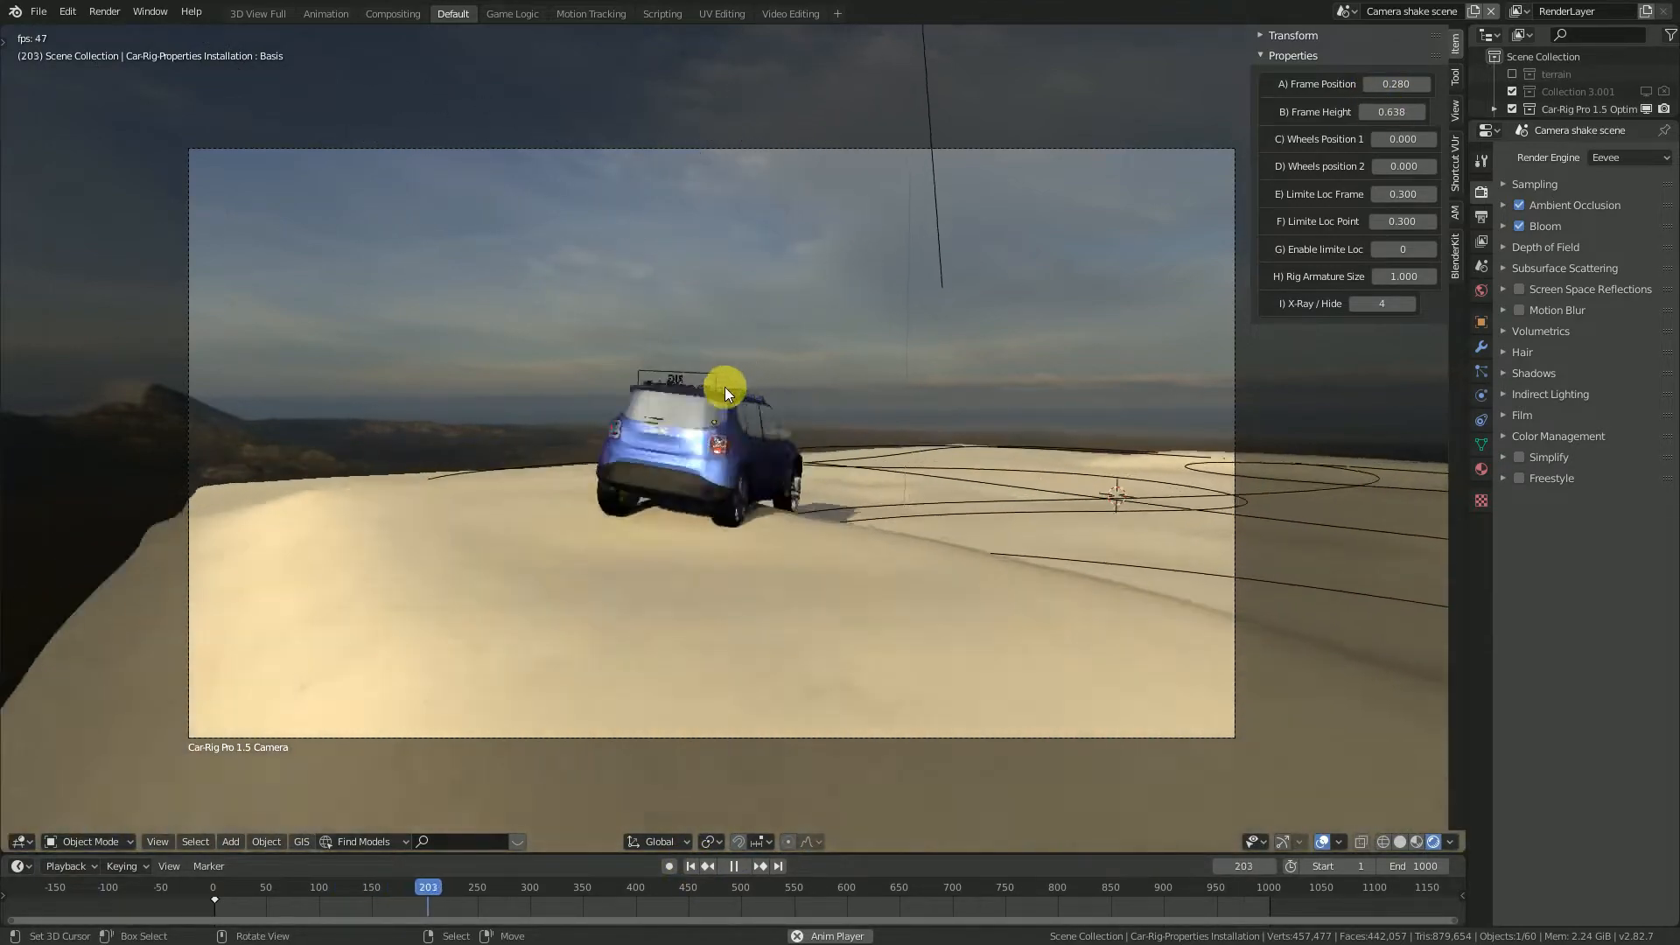
{"action": "right_click", "coordinate": [632, 385]}
{"action": "scroll", "coordinate": [889, 455], "scroll_direction": "up", "scroll_amount": 3}
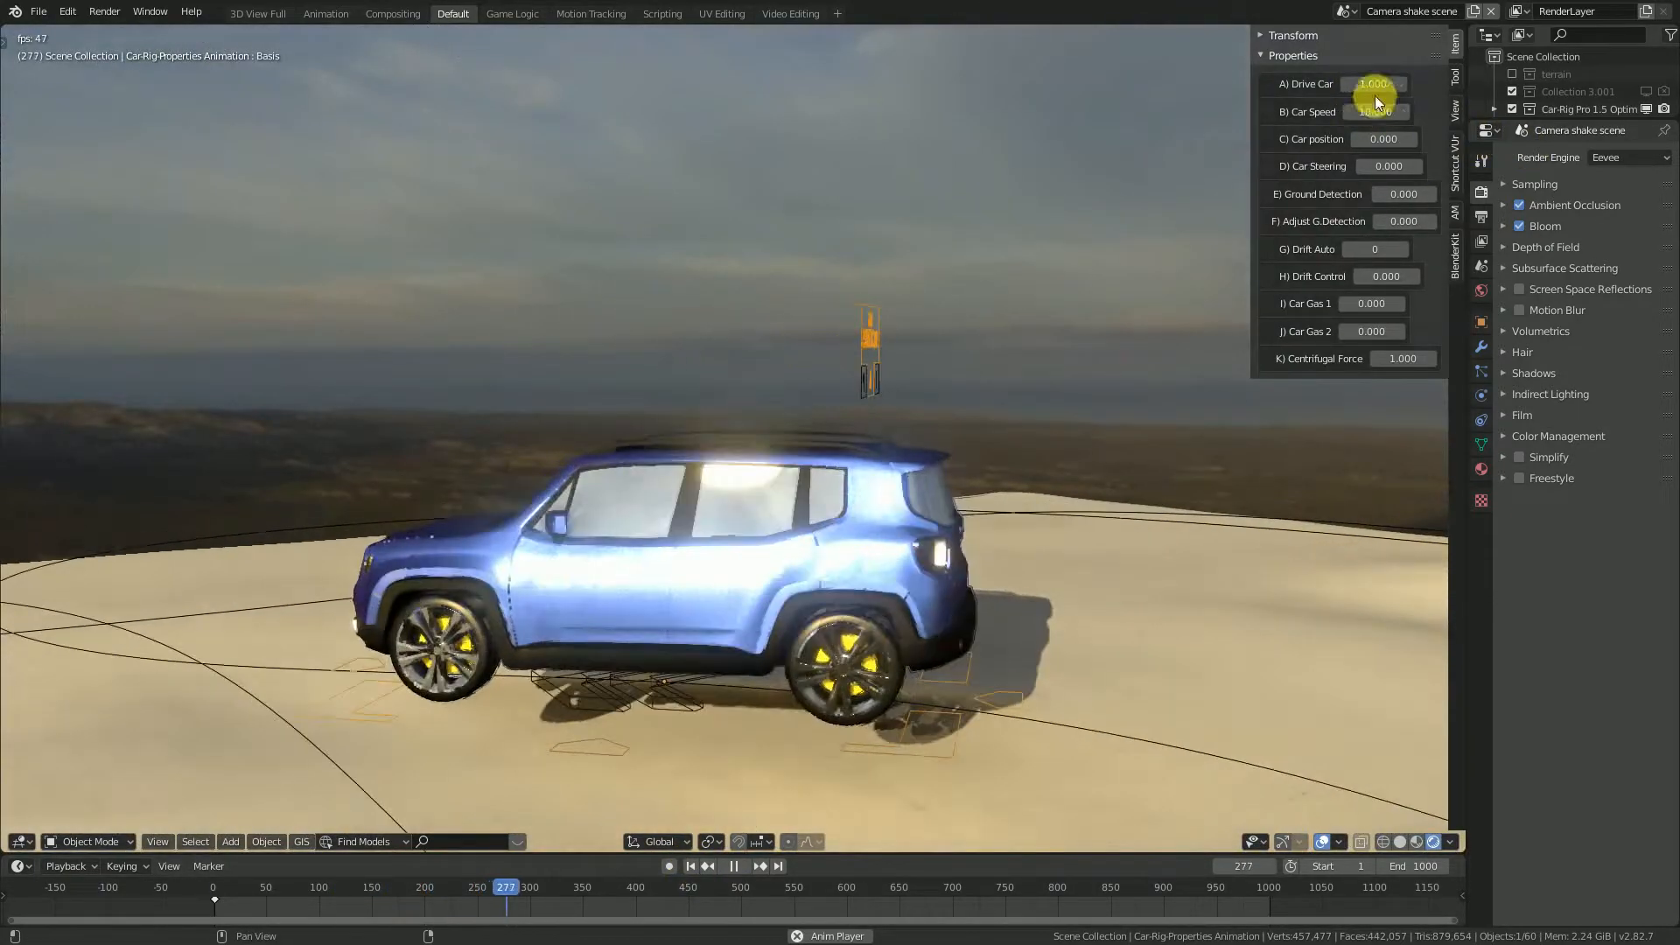
{"action": "left_click_drag", "start_coordinate": [1374, 86], "coordinate": [1114, 101]}
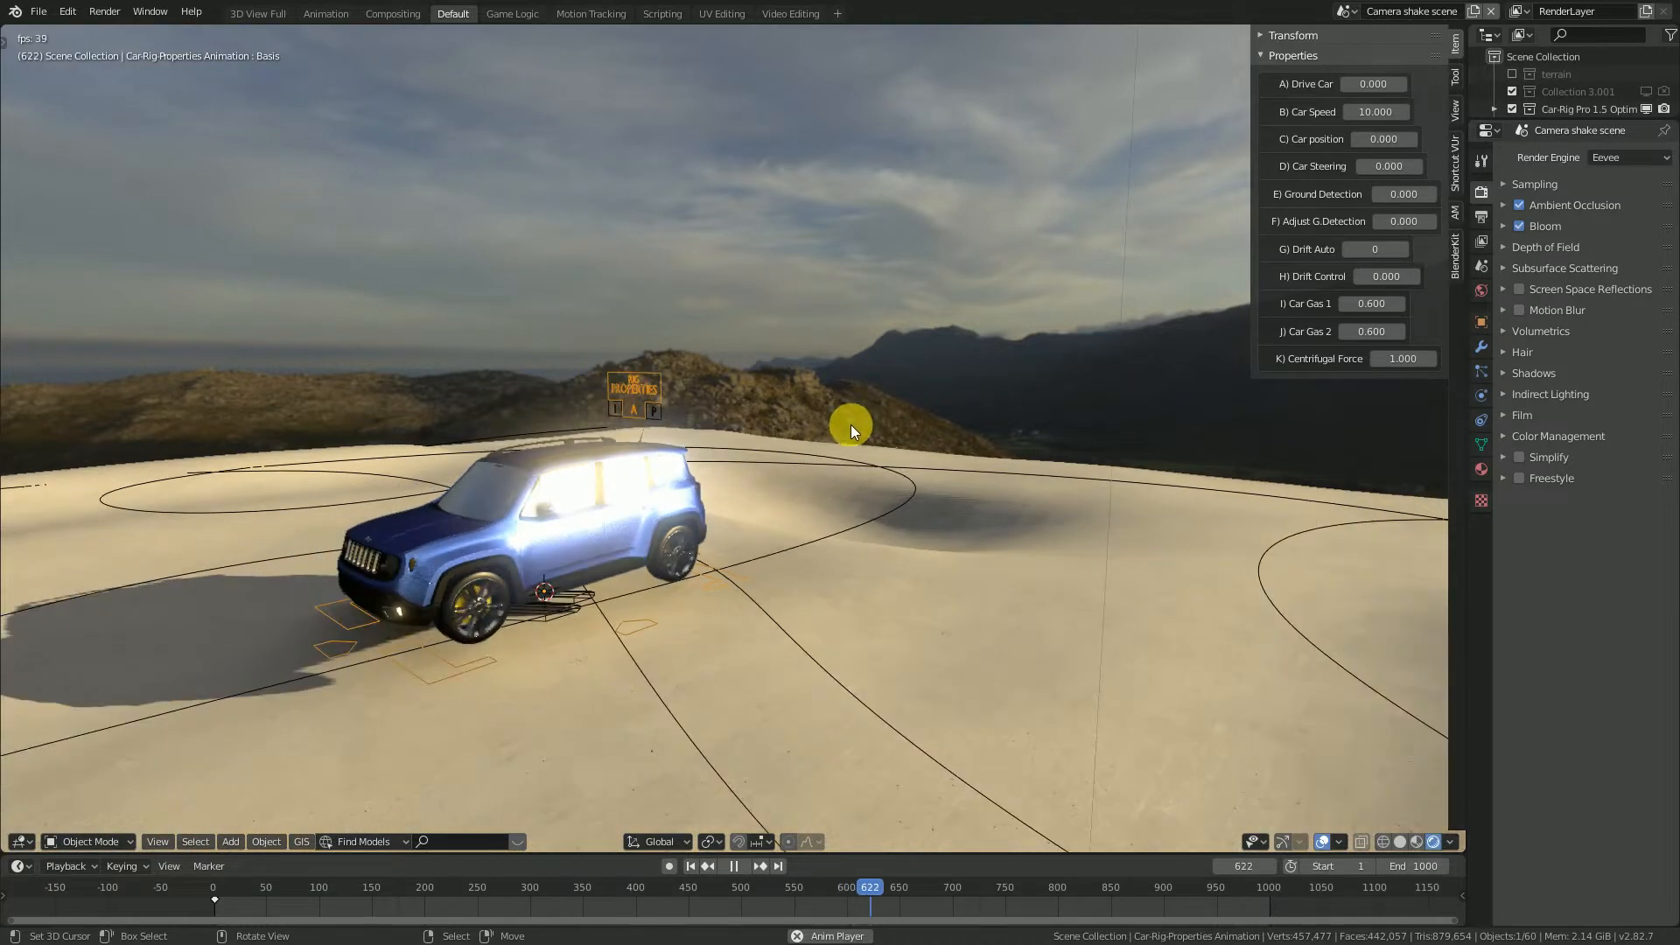
Set Drive Car to 1.000 at frame 1 and play the animation briefly up to frame 11.
{"action": "left_click", "coordinate": [690, 867]}
{"action": "left_click_drag", "start_coordinate": [1378, 84], "coordinate": [1409, 85]}
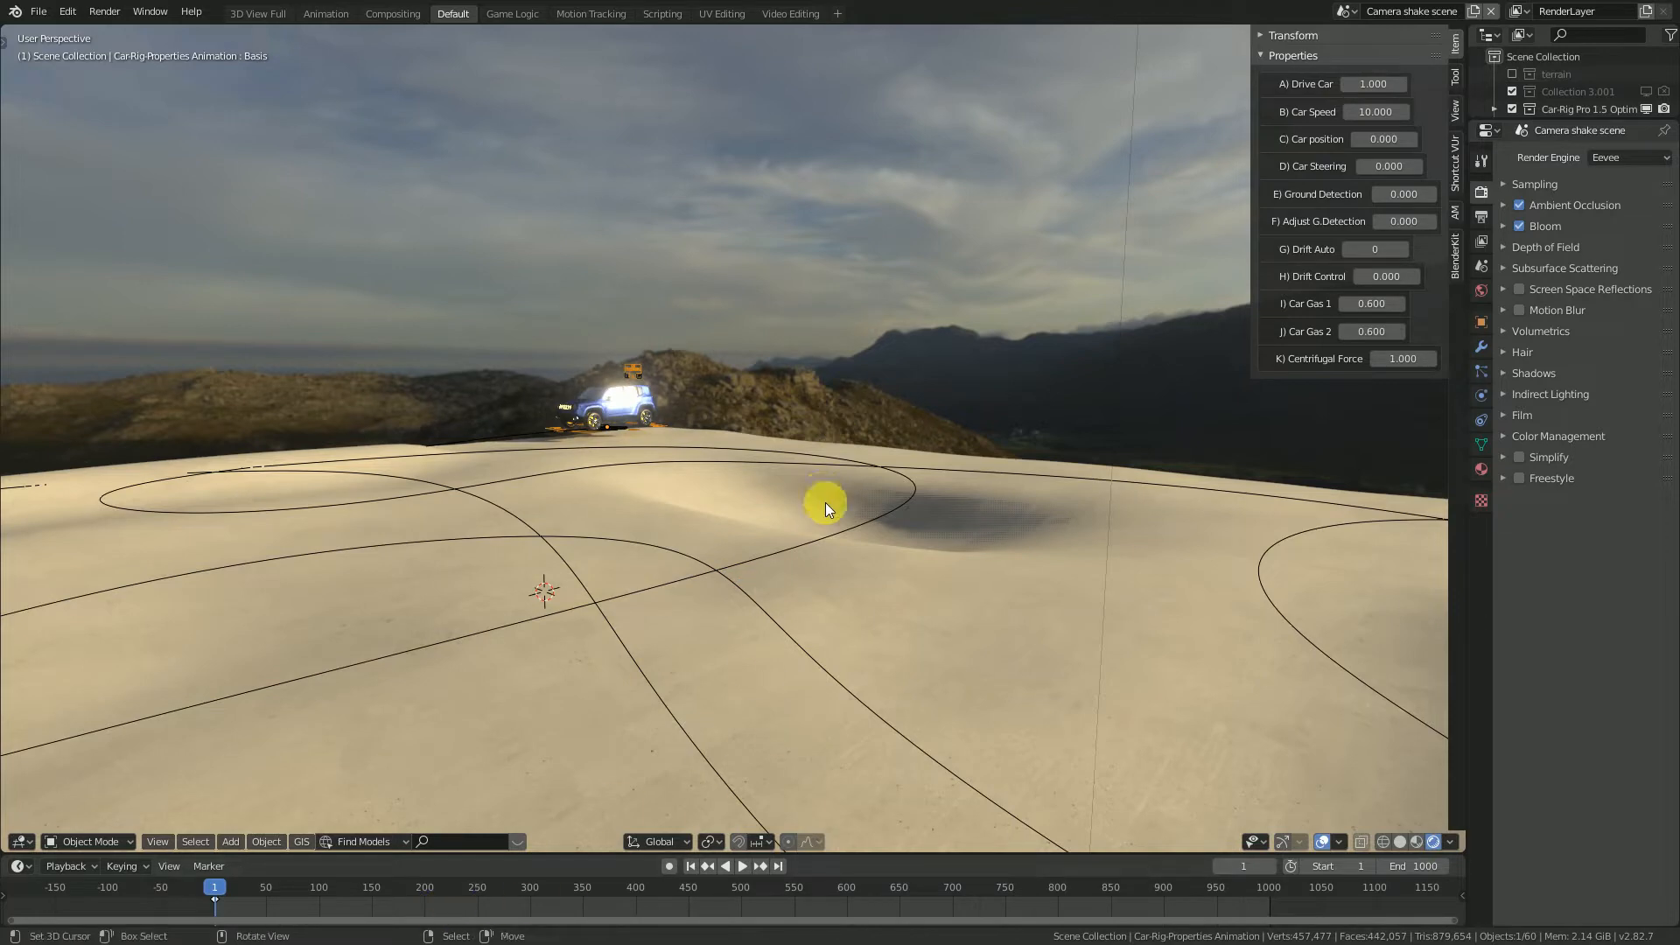
{"action": "middle_click_drag", "start_coordinate": [711, 527], "coordinate": [601, 508]}
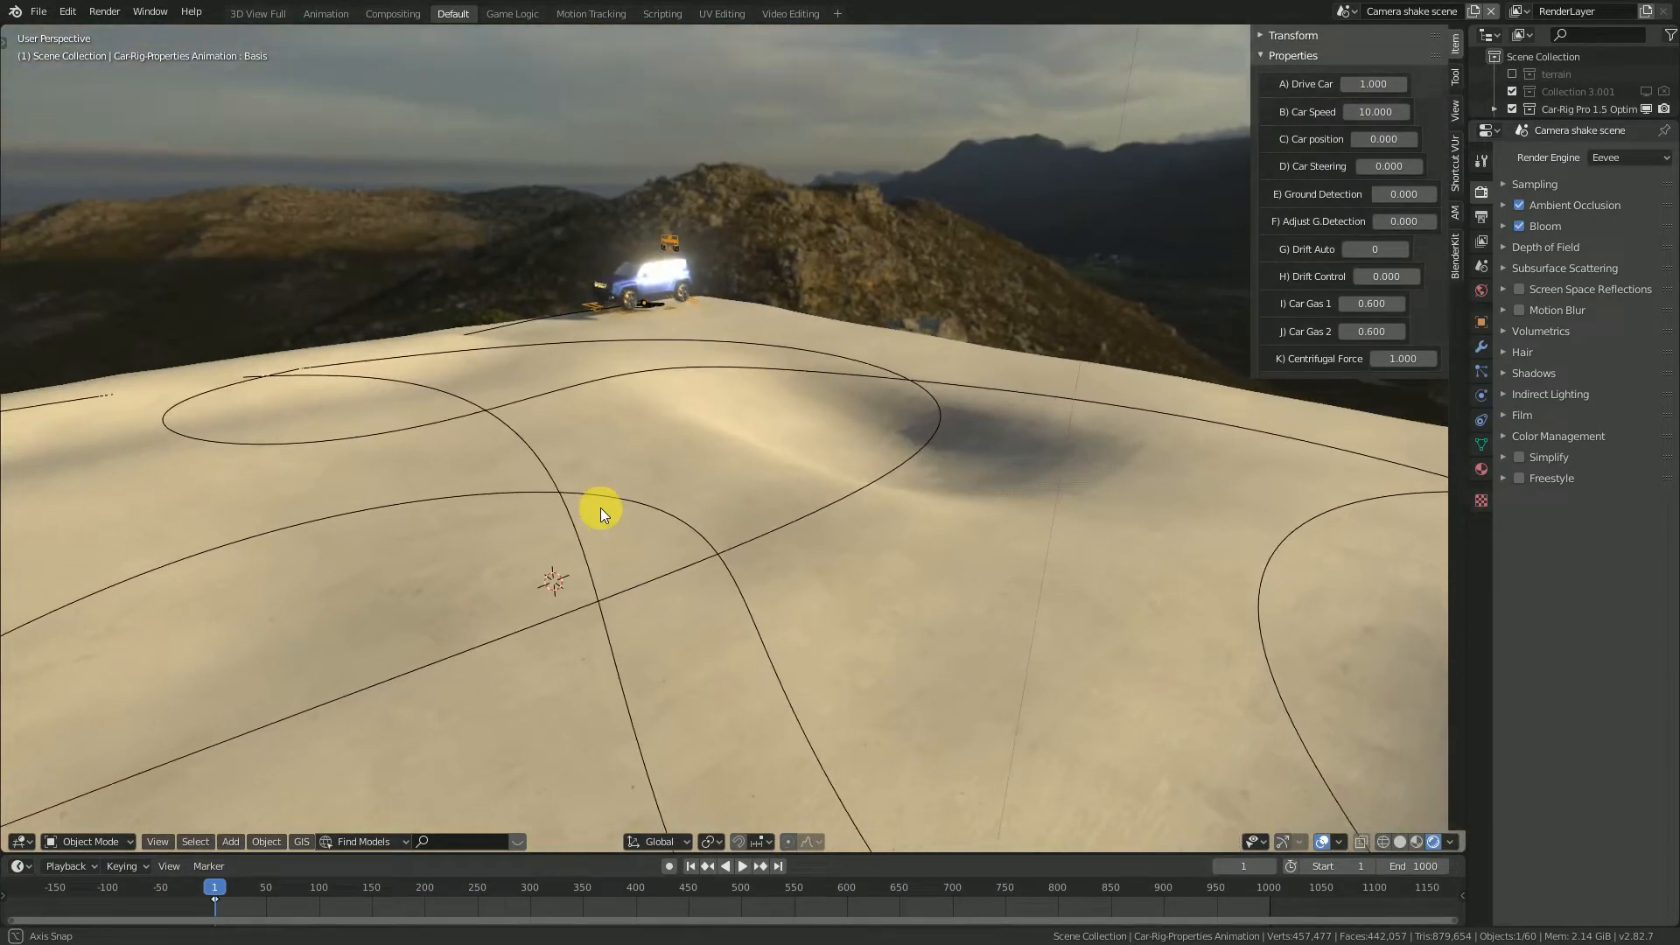
{"action": "key", "text": "space"}
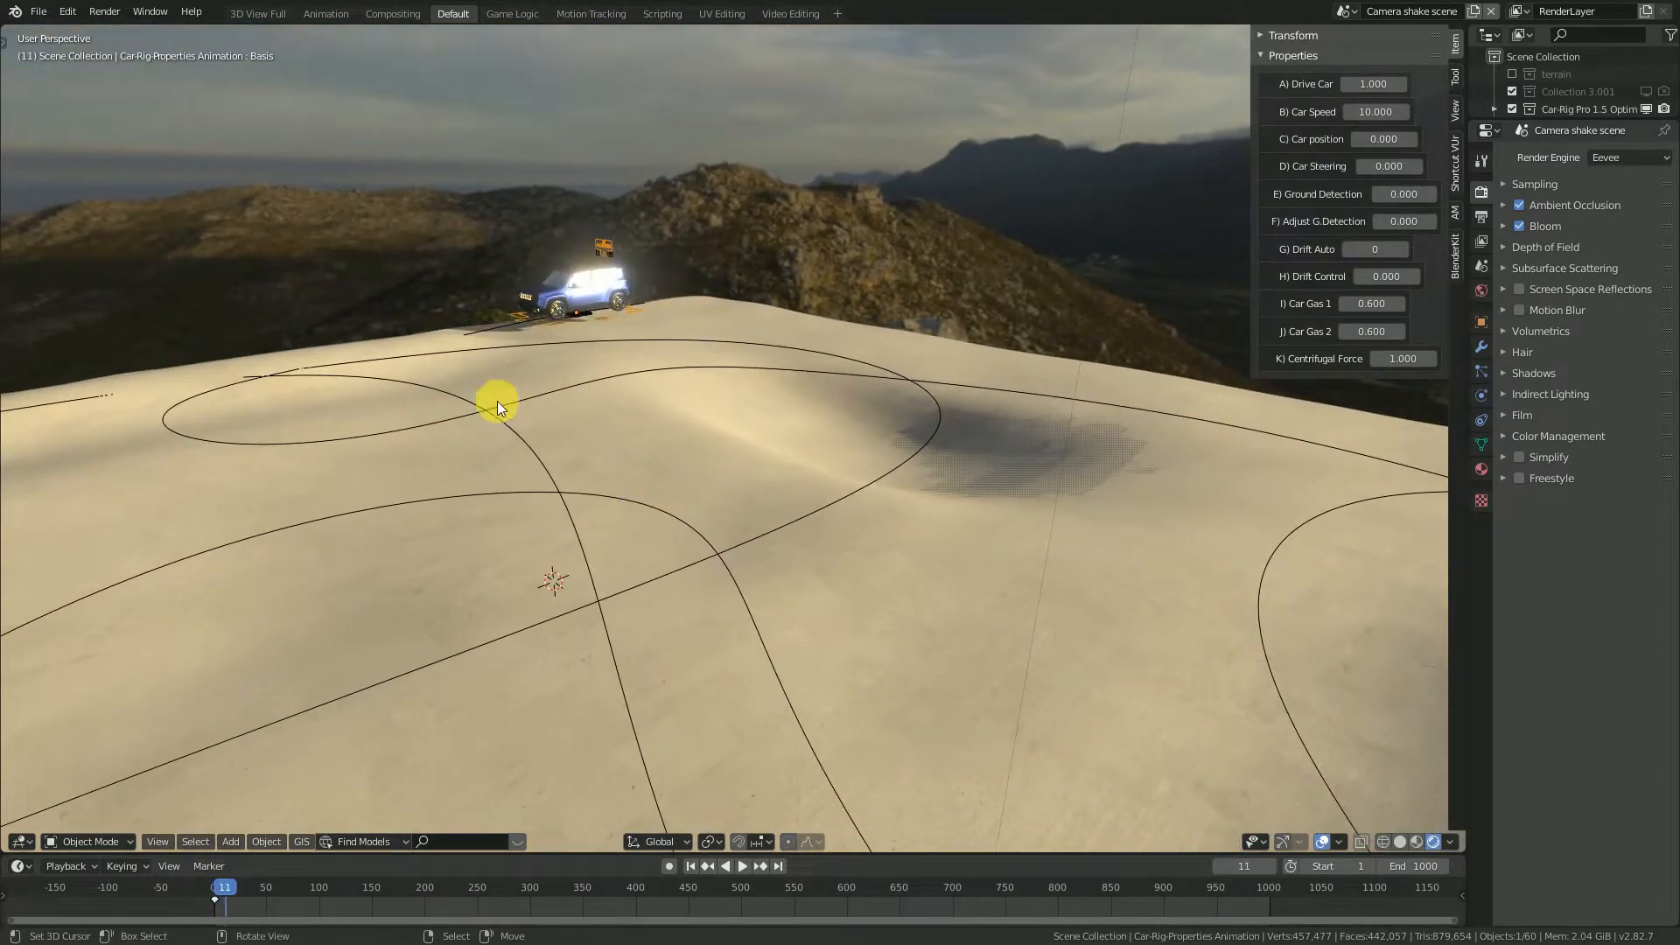
Set Car Steering to 0.070 and switch to the rig camera's view of the car.
{"action": "scroll", "coordinate": [581, 332], "scroll_direction": "up", "scroll_amount": 8}
{"action": "middle_click_drag", "start_coordinate": [581, 333], "coordinate": [727, 590], "text": "shift"}
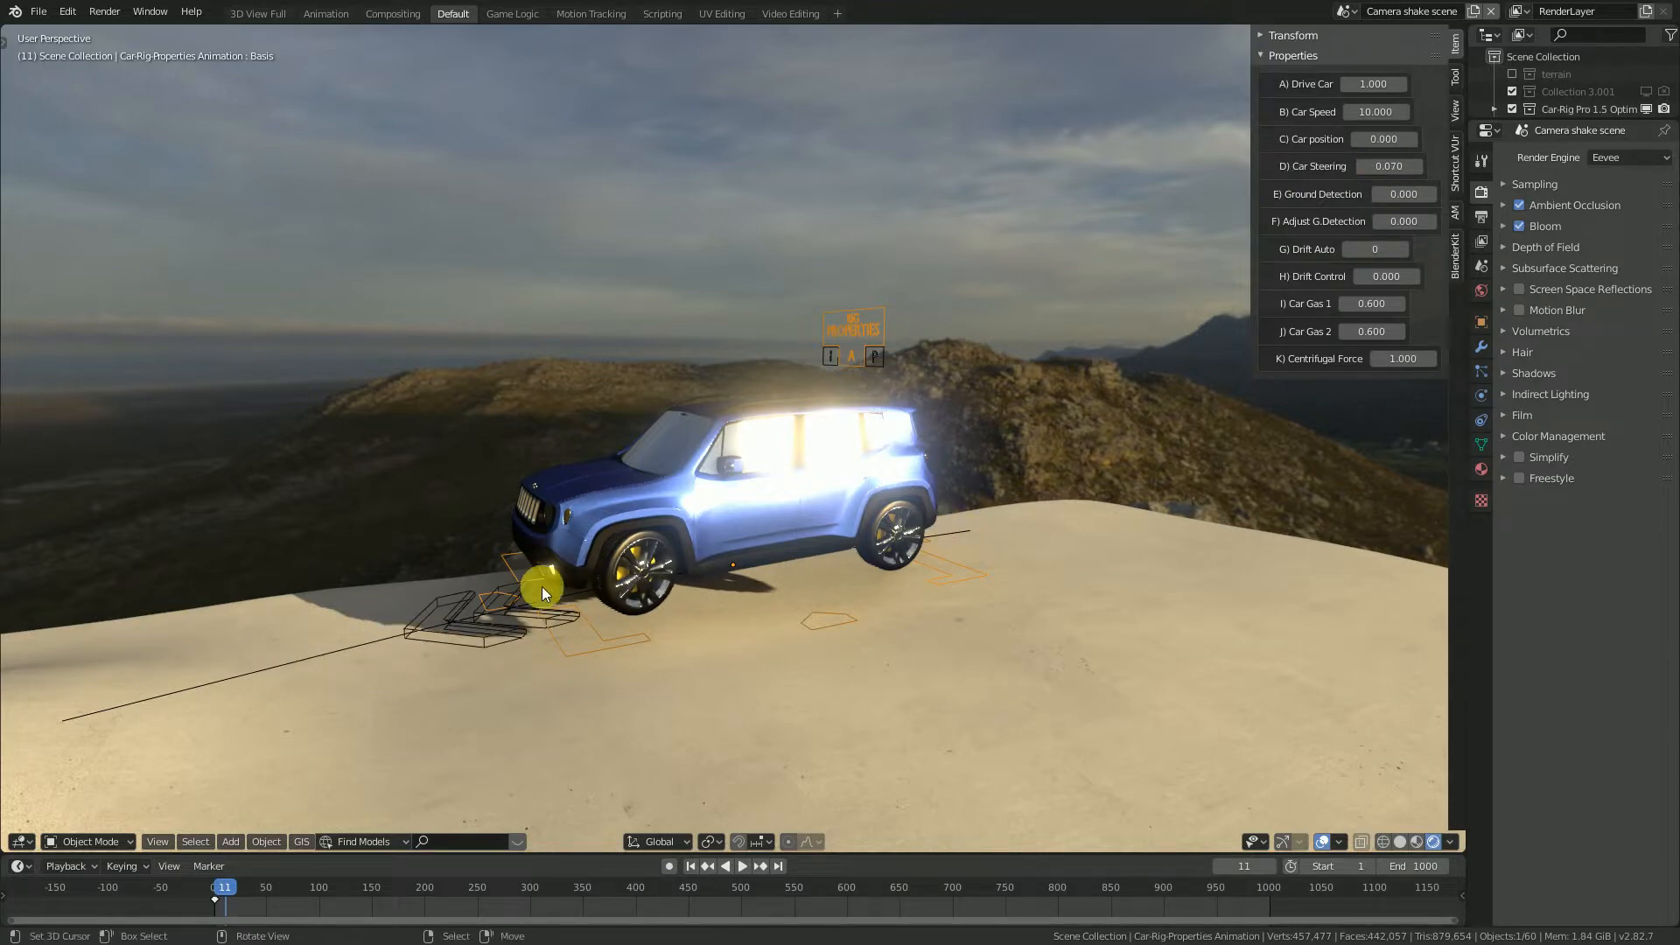
{"action": "middle_click_drag", "start_coordinate": [543, 586], "coordinate": [814, 385]}
{"action": "key", "text": "KP_0"}
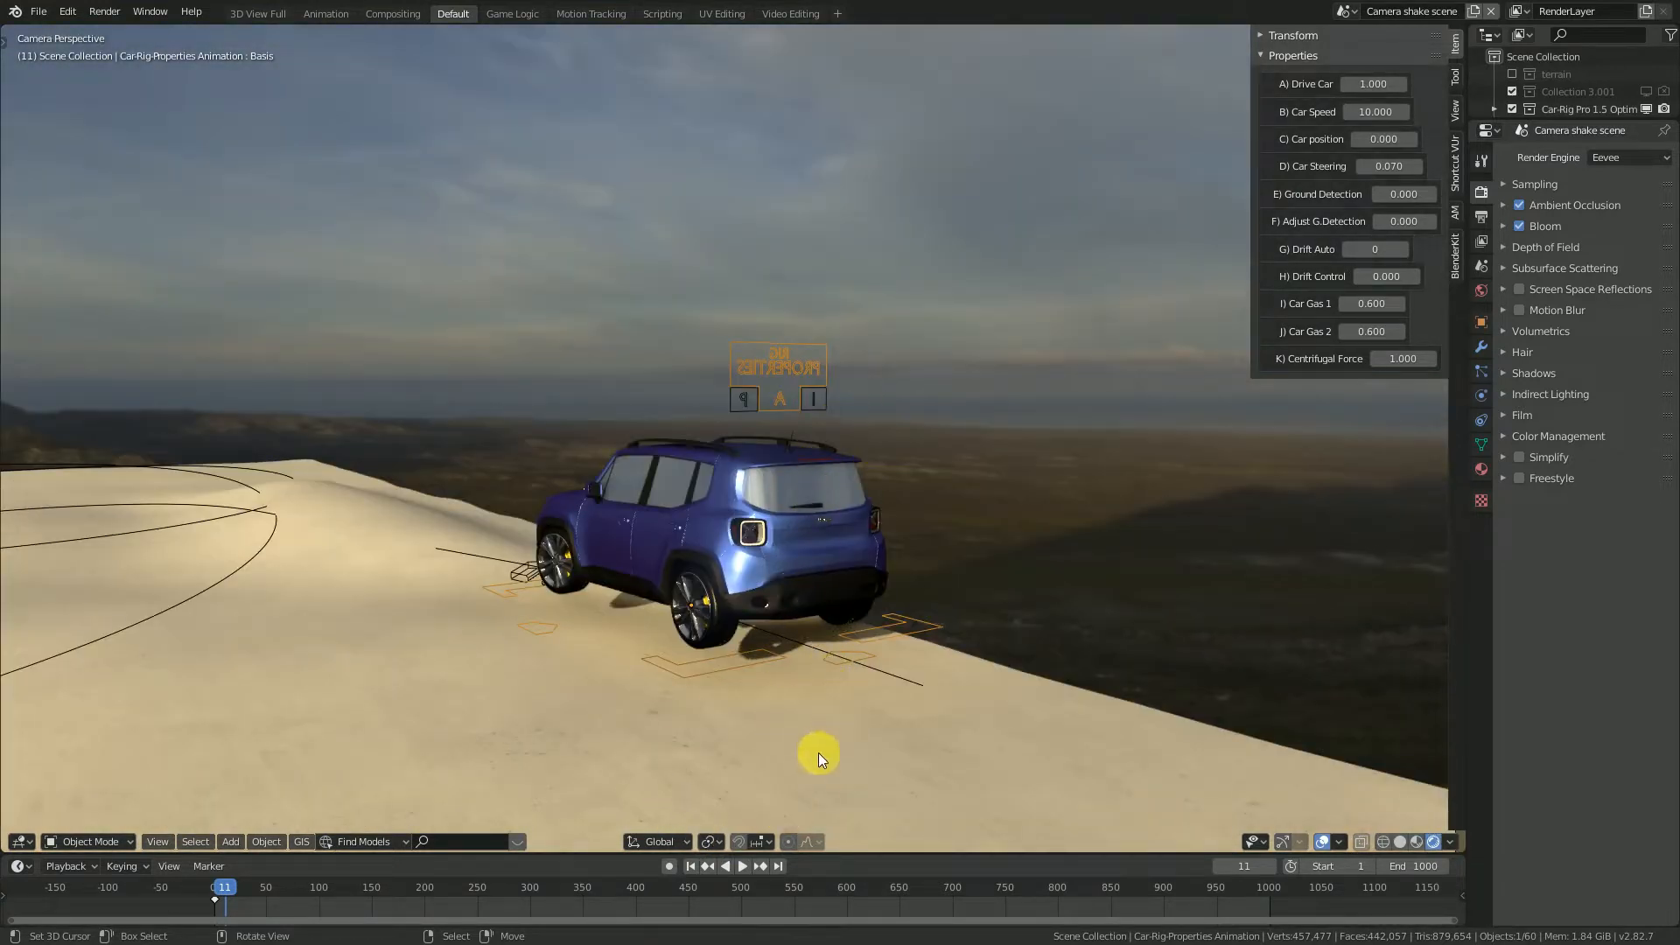
During playback with the viewport overlays hidden, set Ground Detection to 1.000 and Adjust G.Detection to 0.400.
{"action": "left_click", "coordinate": [742, 866]}
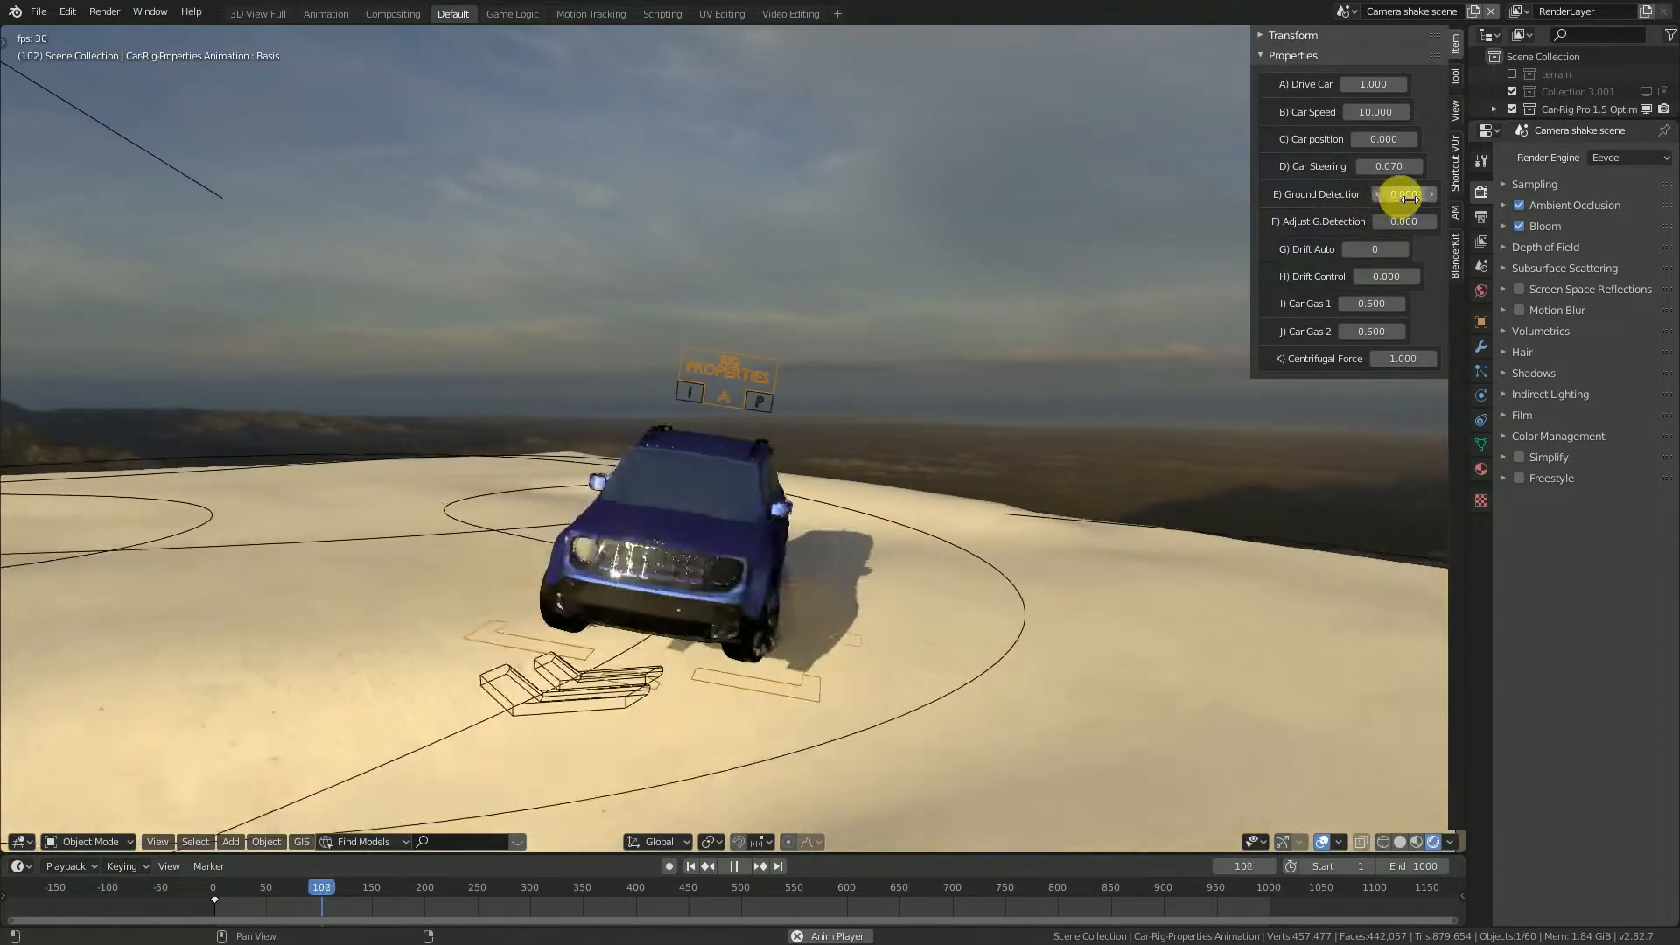
{"action": "left_click_drag", "start_coordinate": [1399, 195], "coordinate": [1444, 194]}
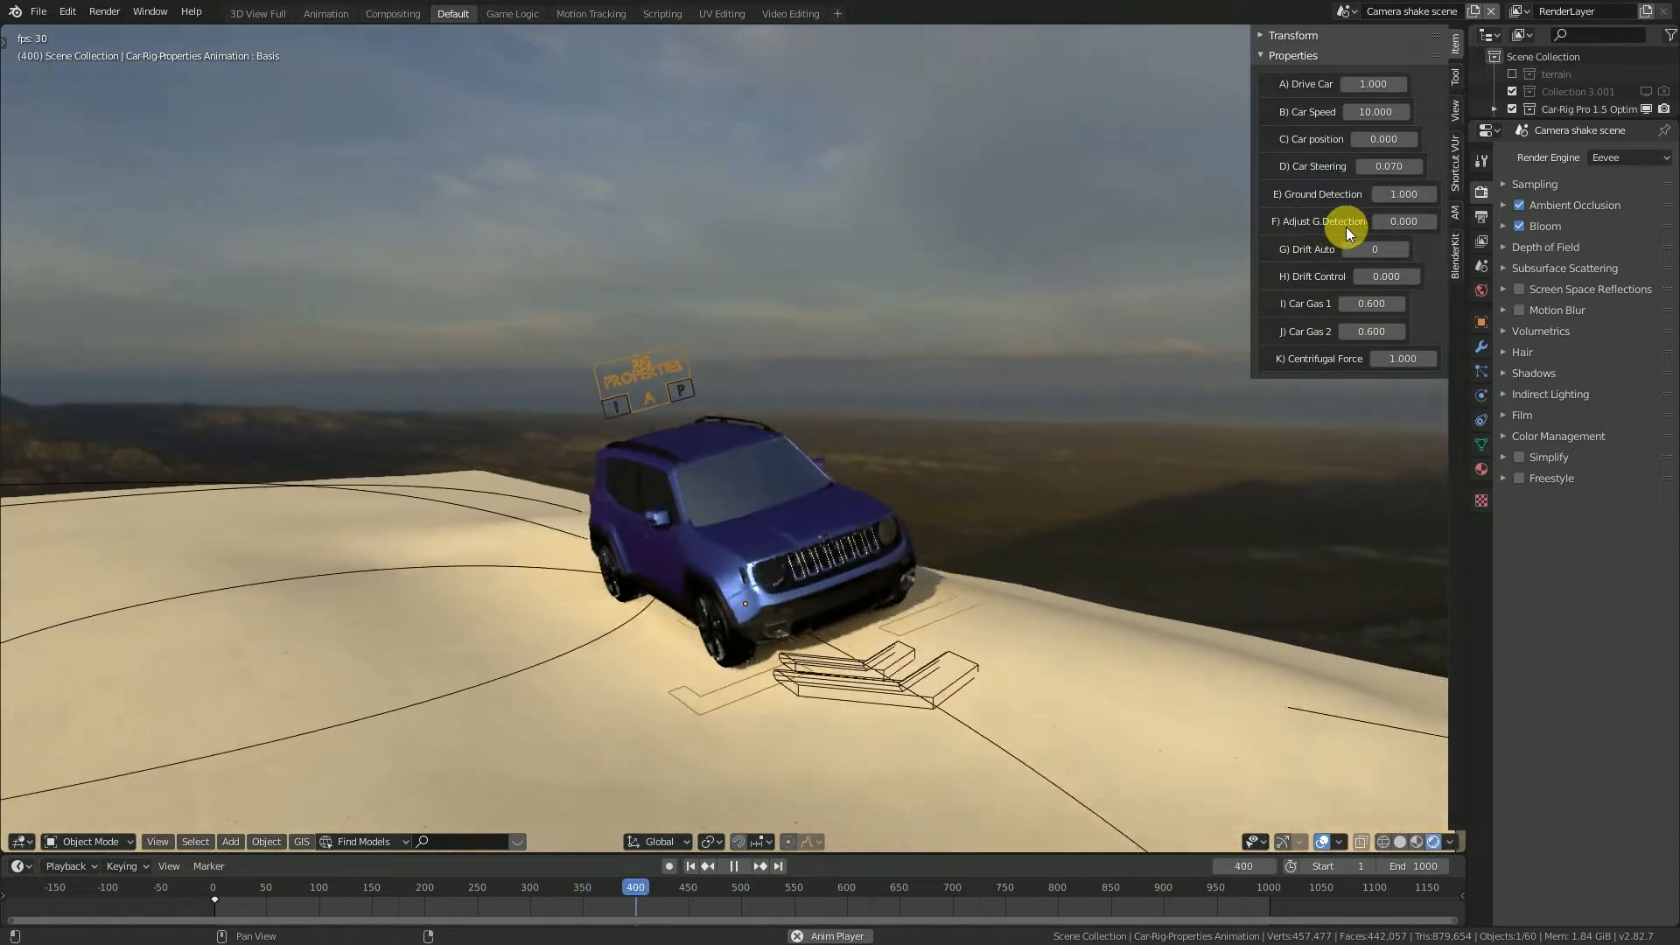
{"action": "left_click", "coordinate": [1322, 840]}
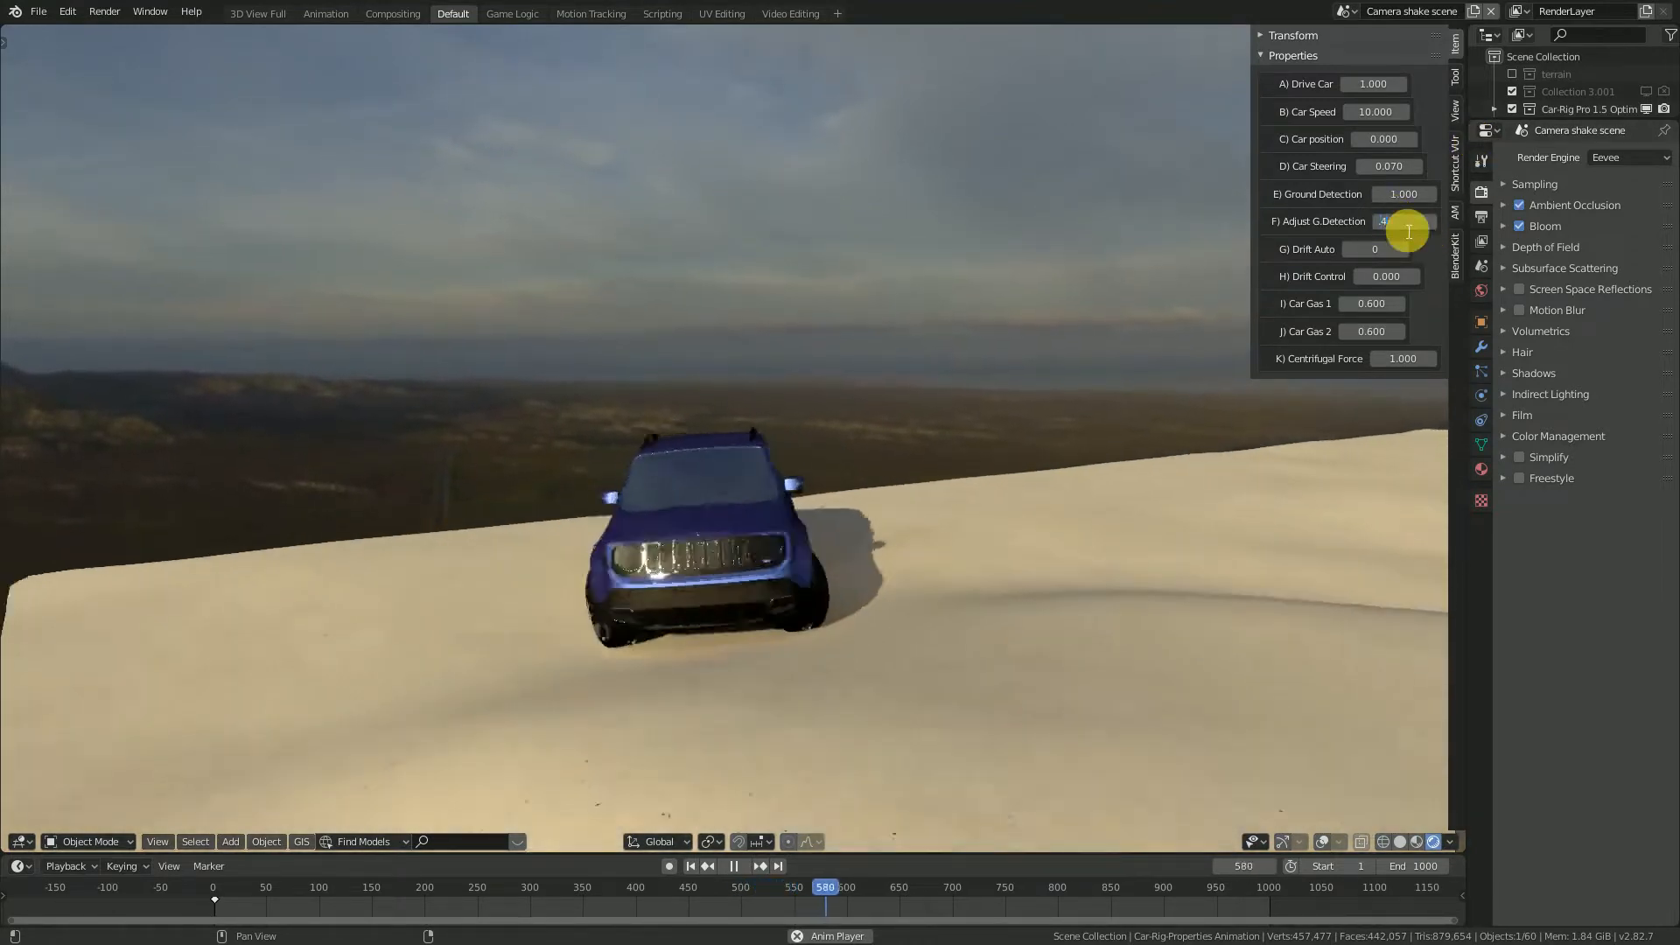
{"action": "left_click_drag", "start_coordinate": [1407, 227], "coordinate": [1409, 227]}
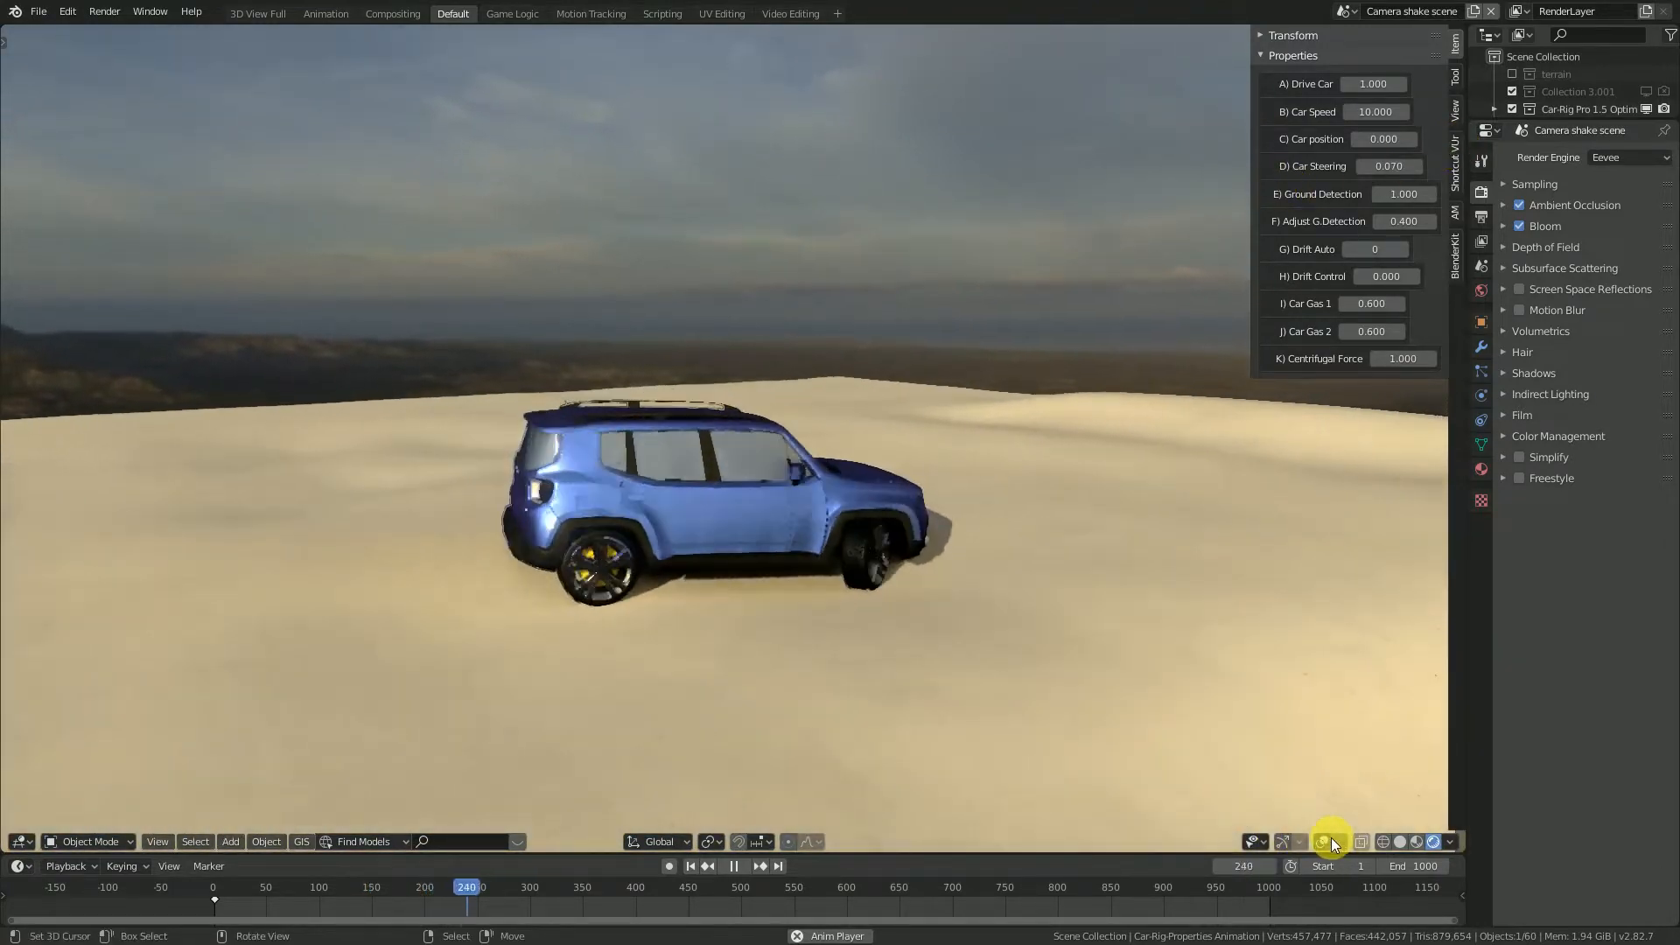
Turn the viewport overlays back on and pause playback at frame 303, viewing the car and its path from above.
{"action": "left_click", "coordinate": [1324, 840]}
{"action": "scroll", "coordinate": [783, 495], "scroll_direction": "down", "scroll_amount": 5}
{"action": "mouse_move", "coordinate": [783, 496]}
{"action": "middle_mouse_down"}
{"action": "mouse_move", "coordinate": [773, 513]}
{"action": "mouse_move", "coordinate": [753, 480]}
{"action": "middle_mouse_up"}
{"action": "scroll", "coordinate": [774, 513], "scroll_direction": "down", "scroll_amount": 3}
{"action": "key", "text": "space"}
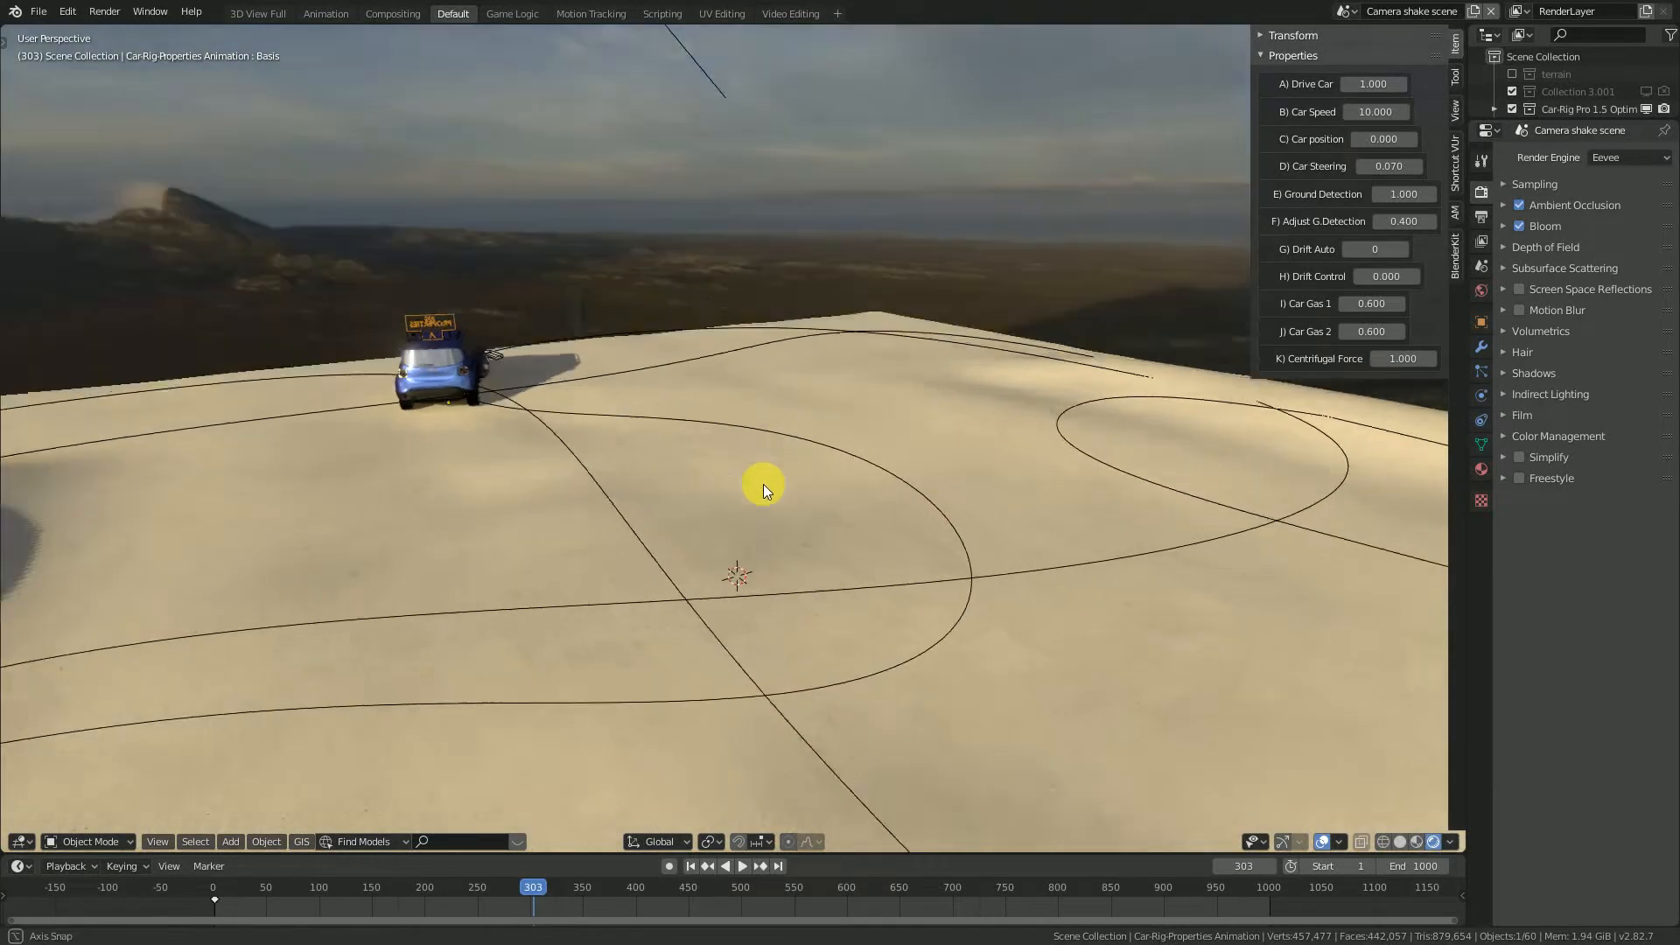
{"action": "scroll", "coordinate": [753, 480], "scroll_direction": "down", "scroll_amount": 3}
{"action": "middle_click_drag", "start_coordinate": [774, 249], "coordinate": [793, 423], "text": "shift"}
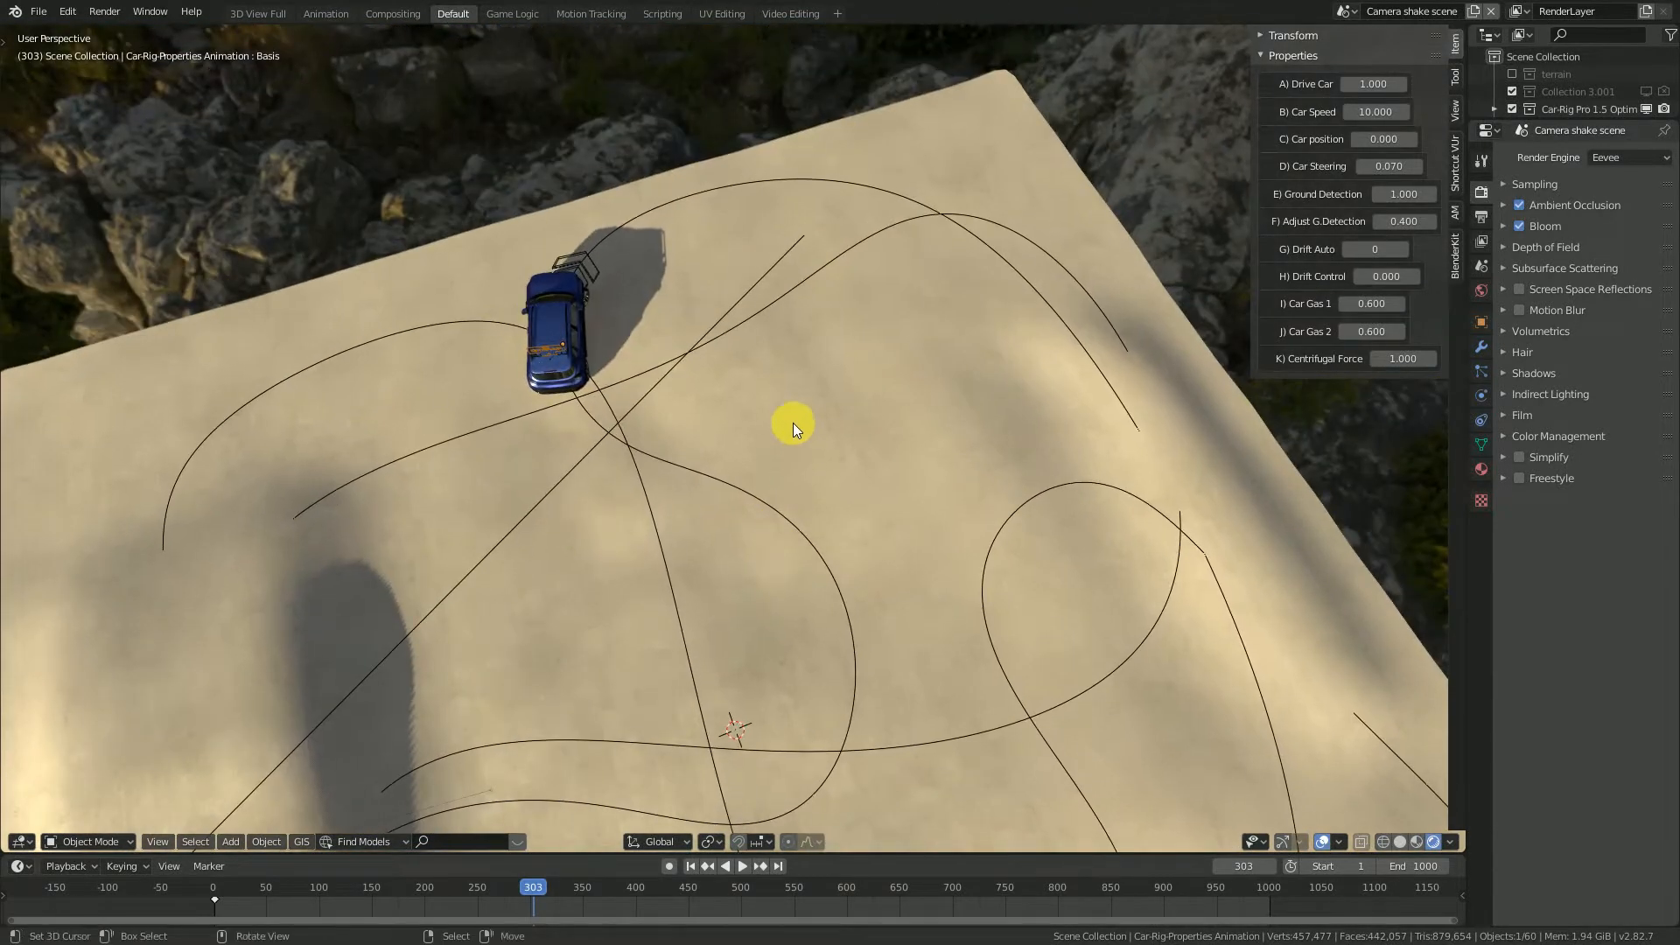
Start playback in a top view and open the car's Trajectoire curve for editing.
{"action": "key", "text": "KP_7"}
{"action": "scroll", "coordinate": [918, 497], "scroll_direction": "down", "scroll_amount": 2}
{"action": "key", "text": "space"}
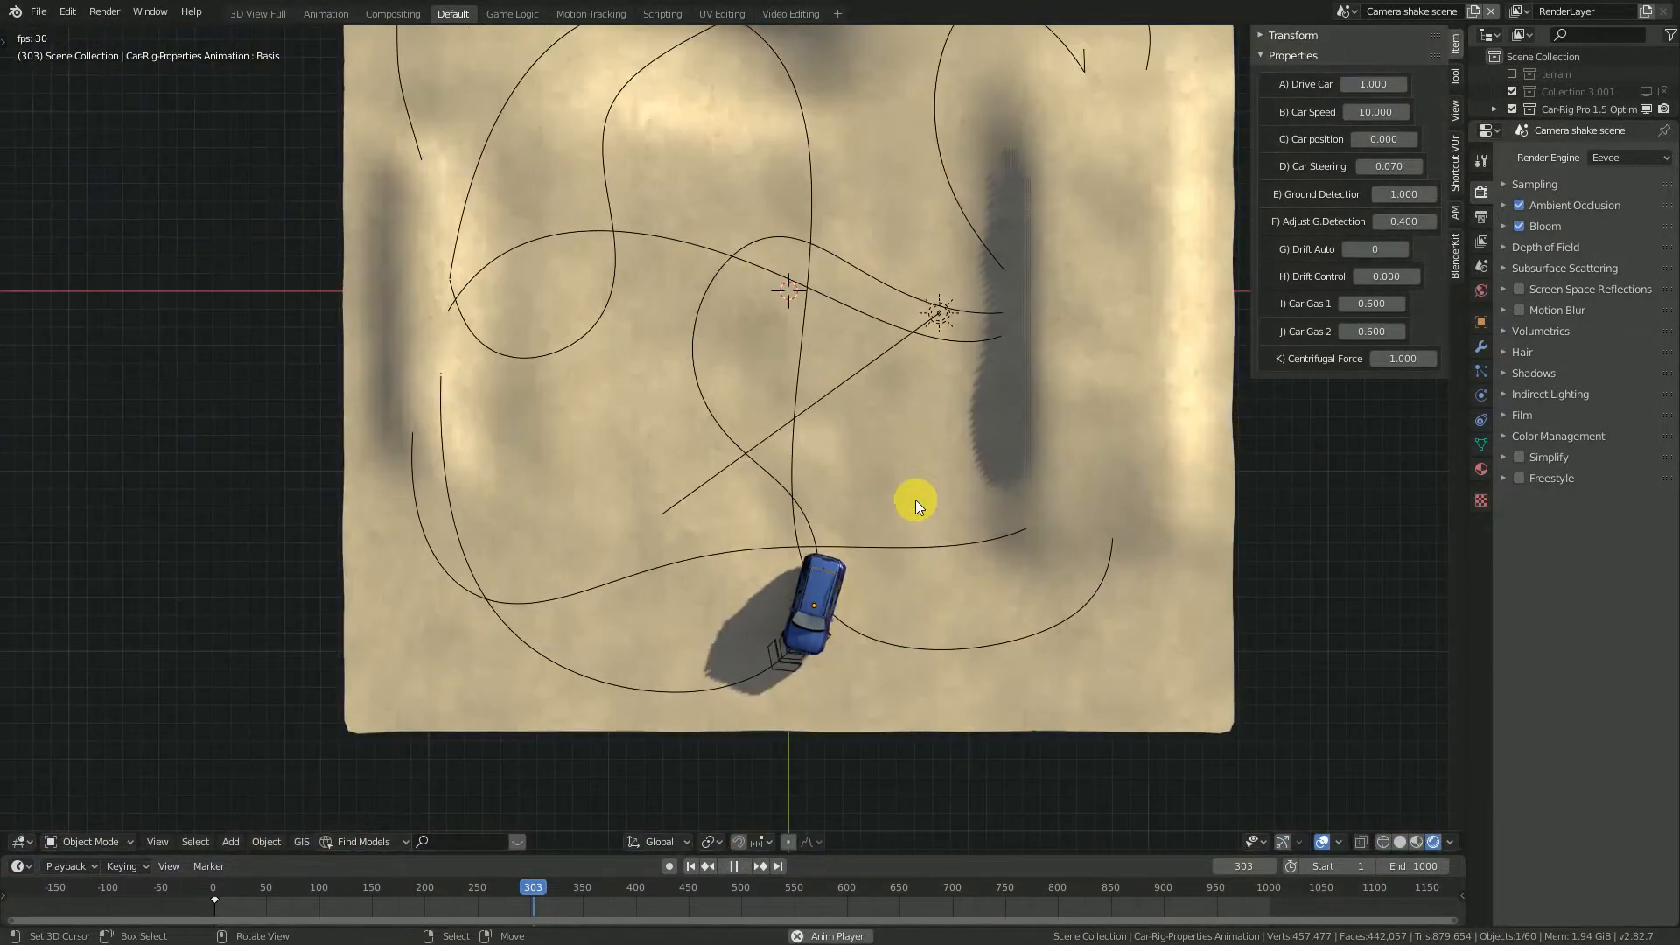
{"action": "left_click", "coordinate": [512, 628]}
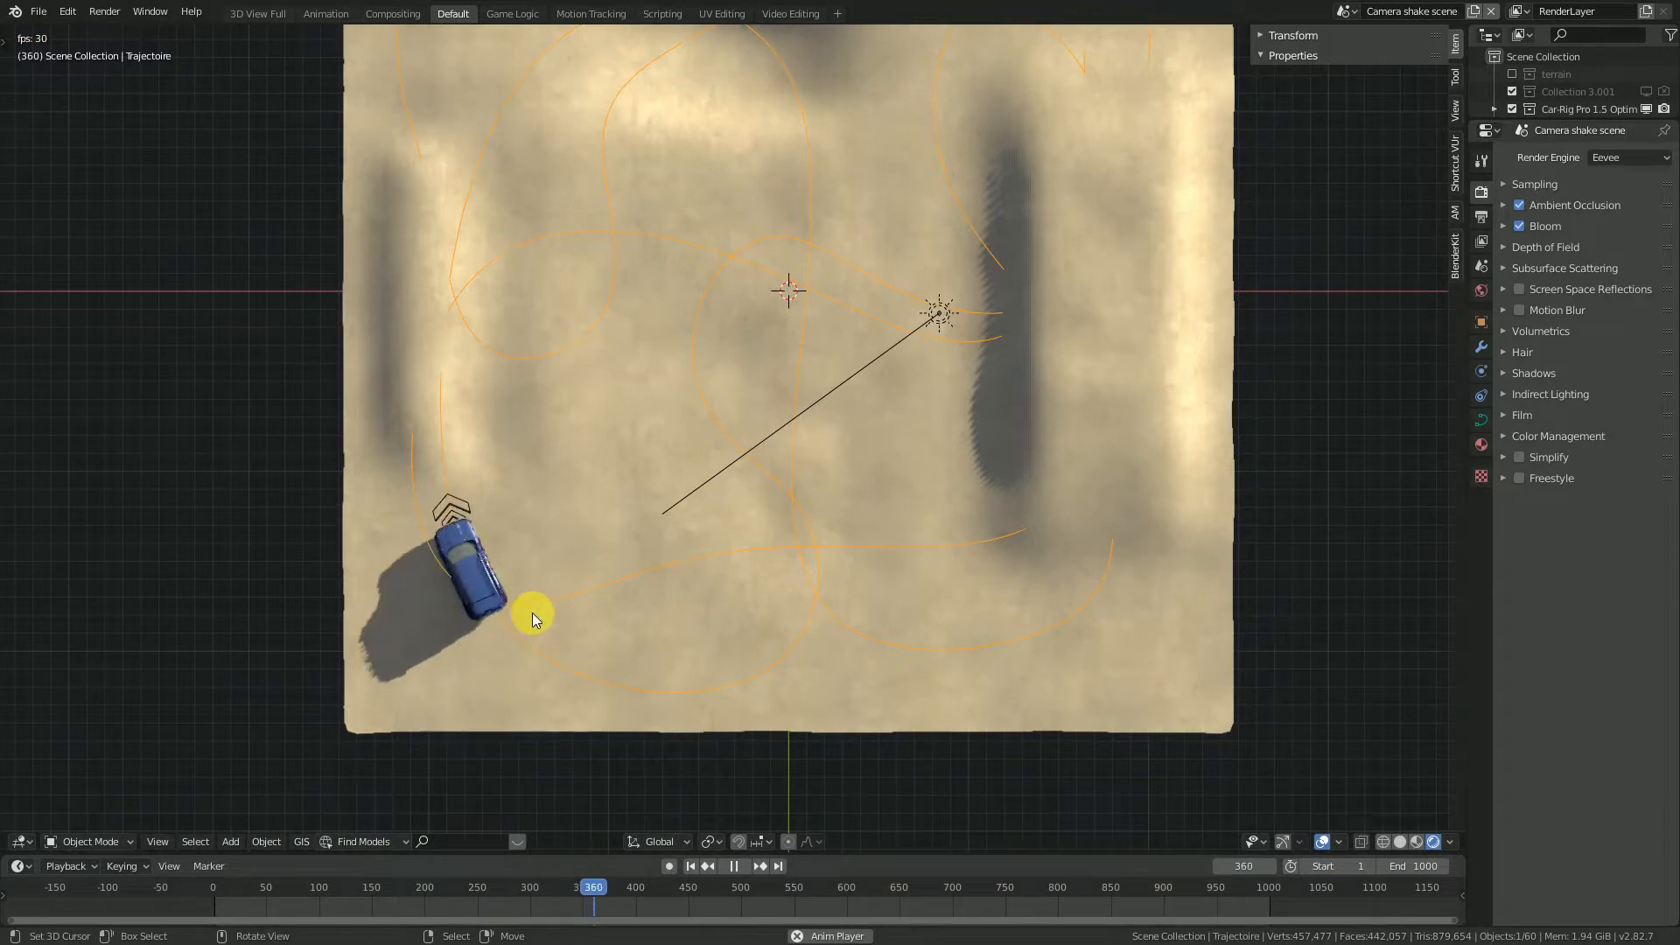
{"action": "key", "text": "Tab"}
Reshape the path during playback by moving two control points, the second by about -2.091 in X and -0.535 in Y.
{"action": "middle_click_drag", "start_coordinate": [596, 210], "coordinate": [630, 470], "text": "shift"}
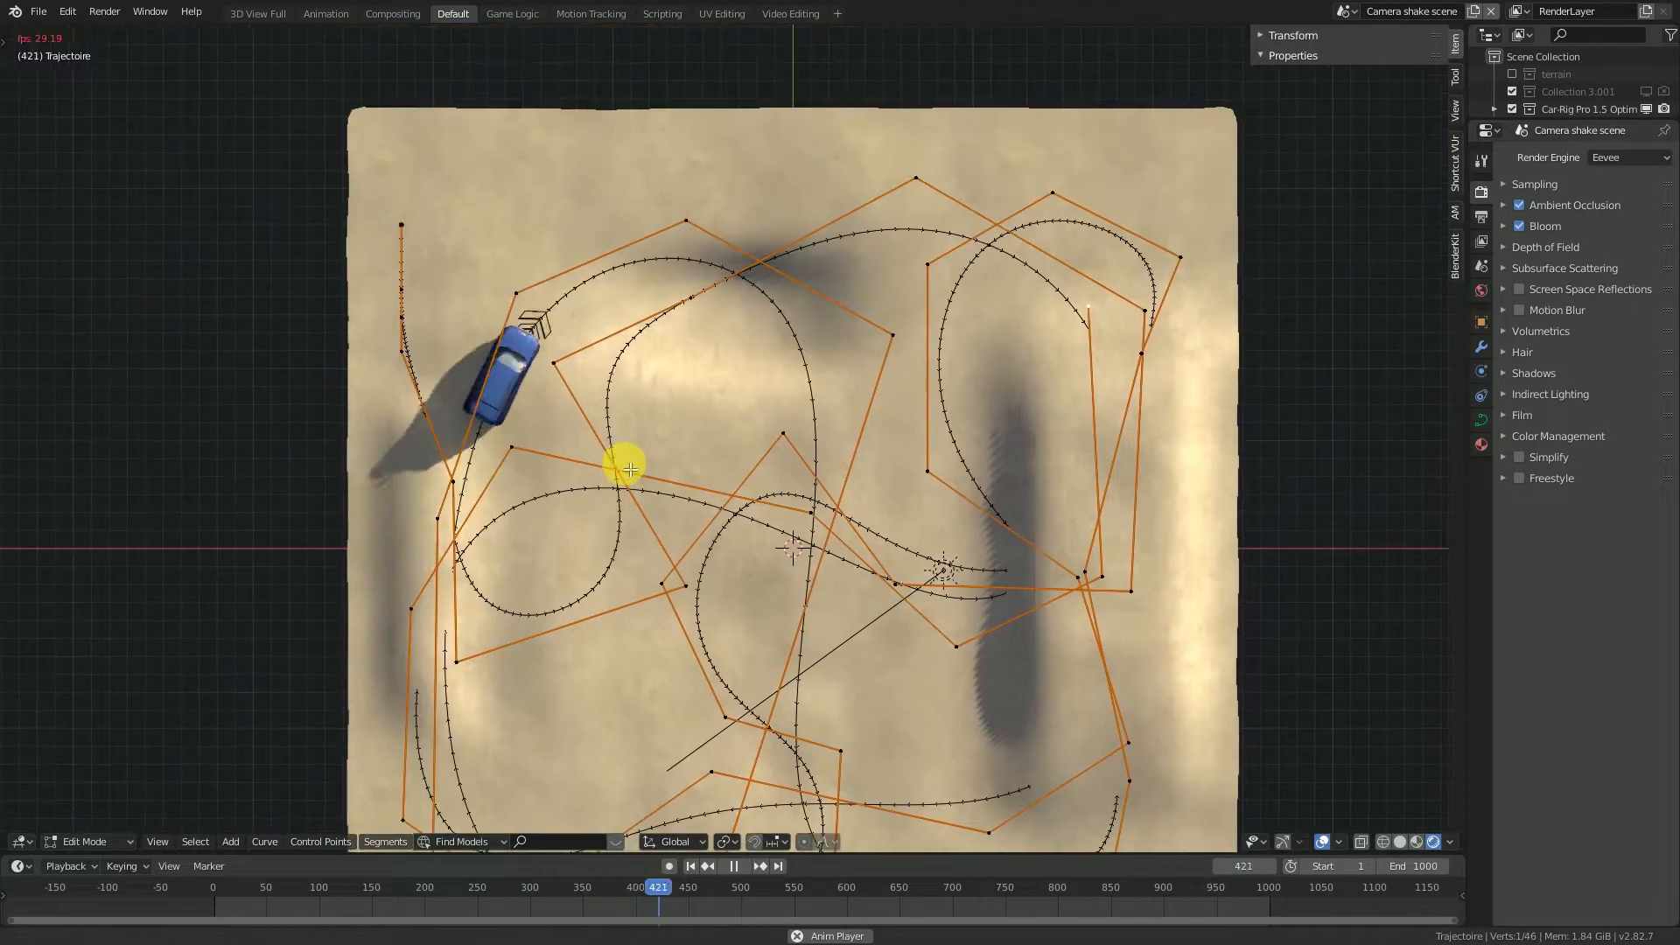
{"action": "left_click_drag", "start_coordinate": [898, 336], "coordinate": [748, 409]}
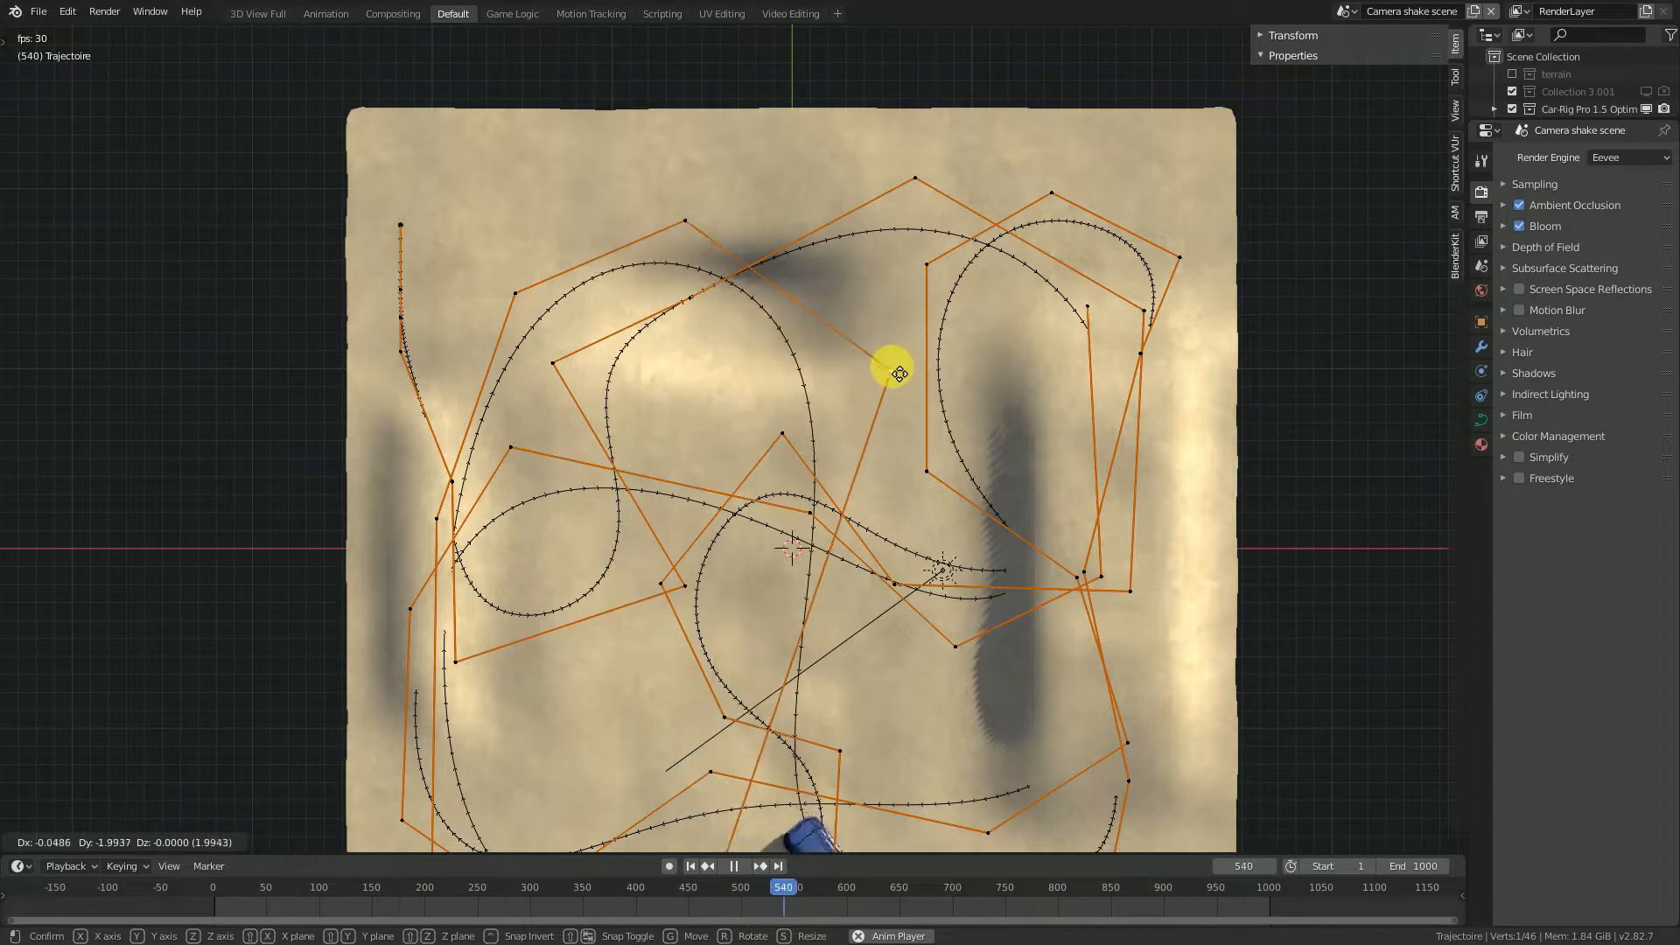
{"action": "left_click", "coordinate": [900, 373]}
{"action": "scroll", "coordinate": [900, 548], "scroll_direction": "down", "scroll_amount": 3}
{"action": "middle_click_drag", "start_coordinate": [901, 548], "coordinate": [800, 563], "text": "shift"}
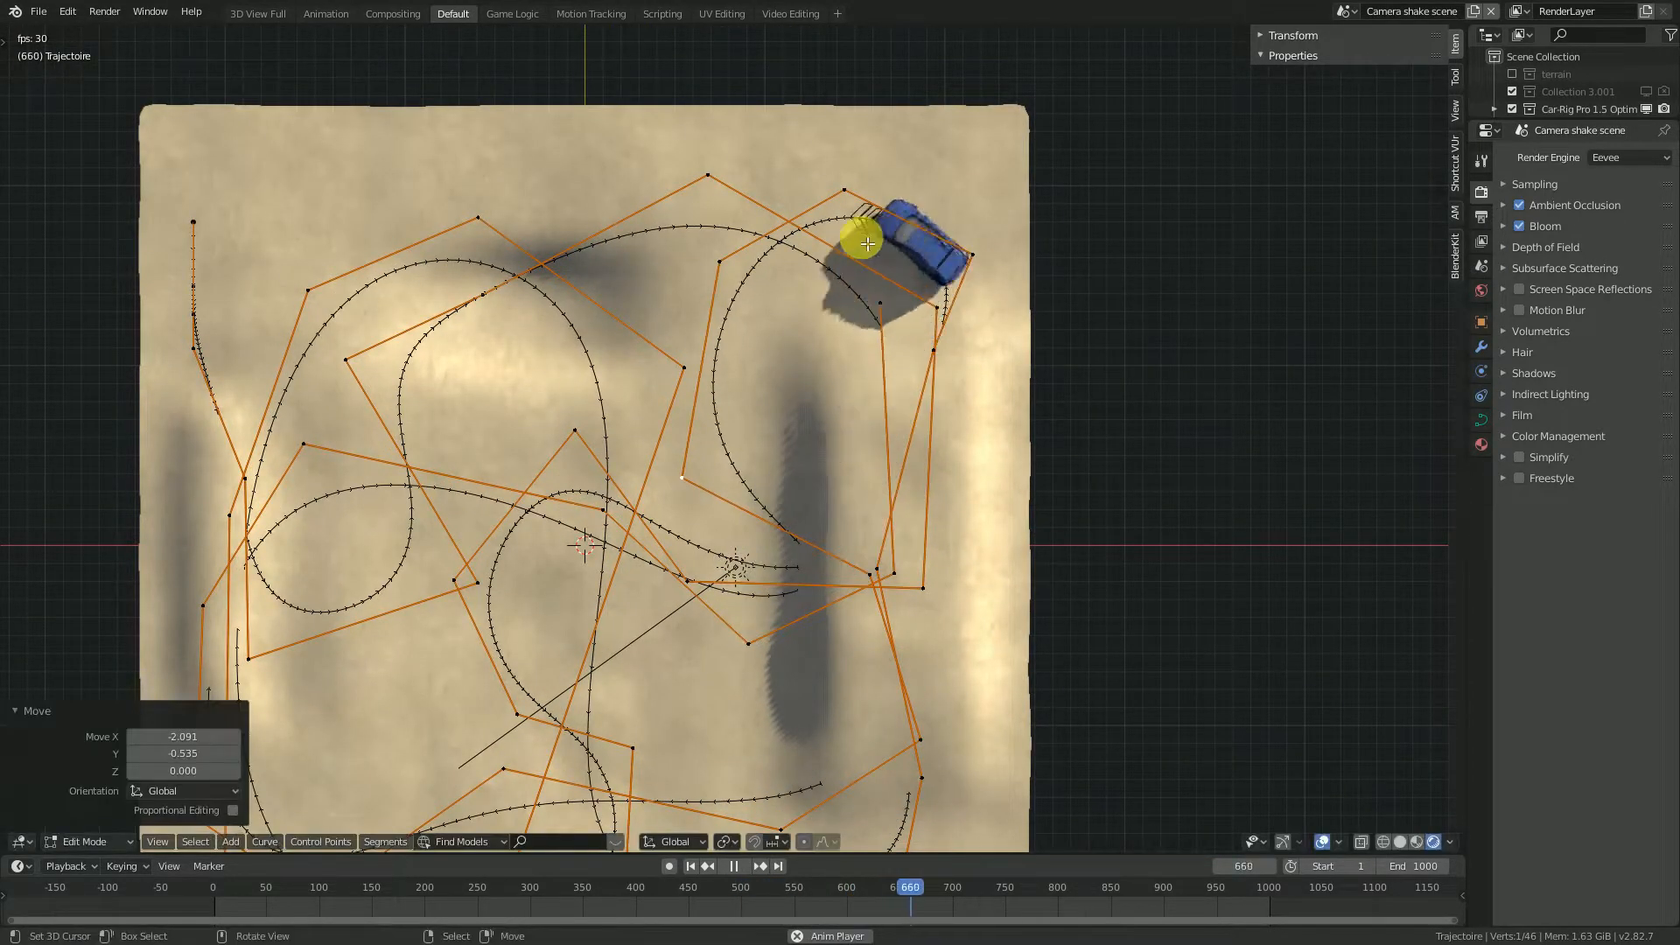
Examine the path against the terrain relief from front and perspective views during playback, and leave curve editing.
{"action": "mouse_move", "coordinate": [847, 234]}
{"action": "middle_mouse_down"}
{"action": "mouse_move", "coordinate": [858, 402]}
{"action": "mouse_move", "coordinate": [814, 213]}
{"action": "mouse_move", "coordinate": [825, 192]}
{"action": "mouse_move", "coordinate": [854, 217]}
{"action": "middle_mouse_up"}
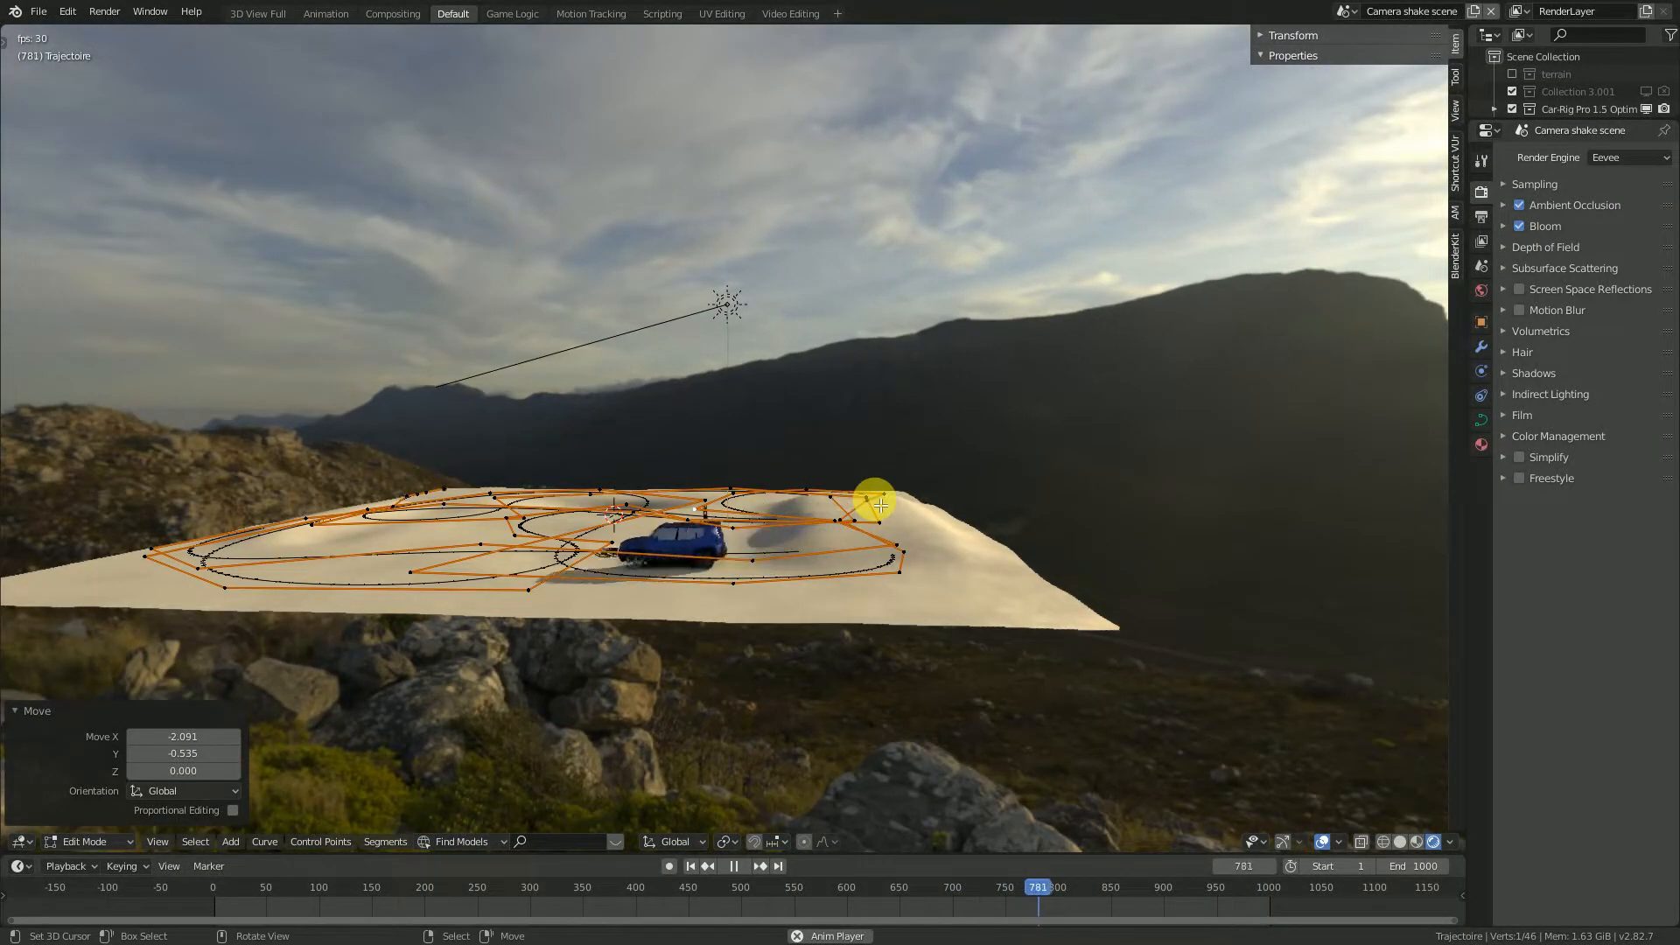
{"action": "key", "text": "KP_1"}
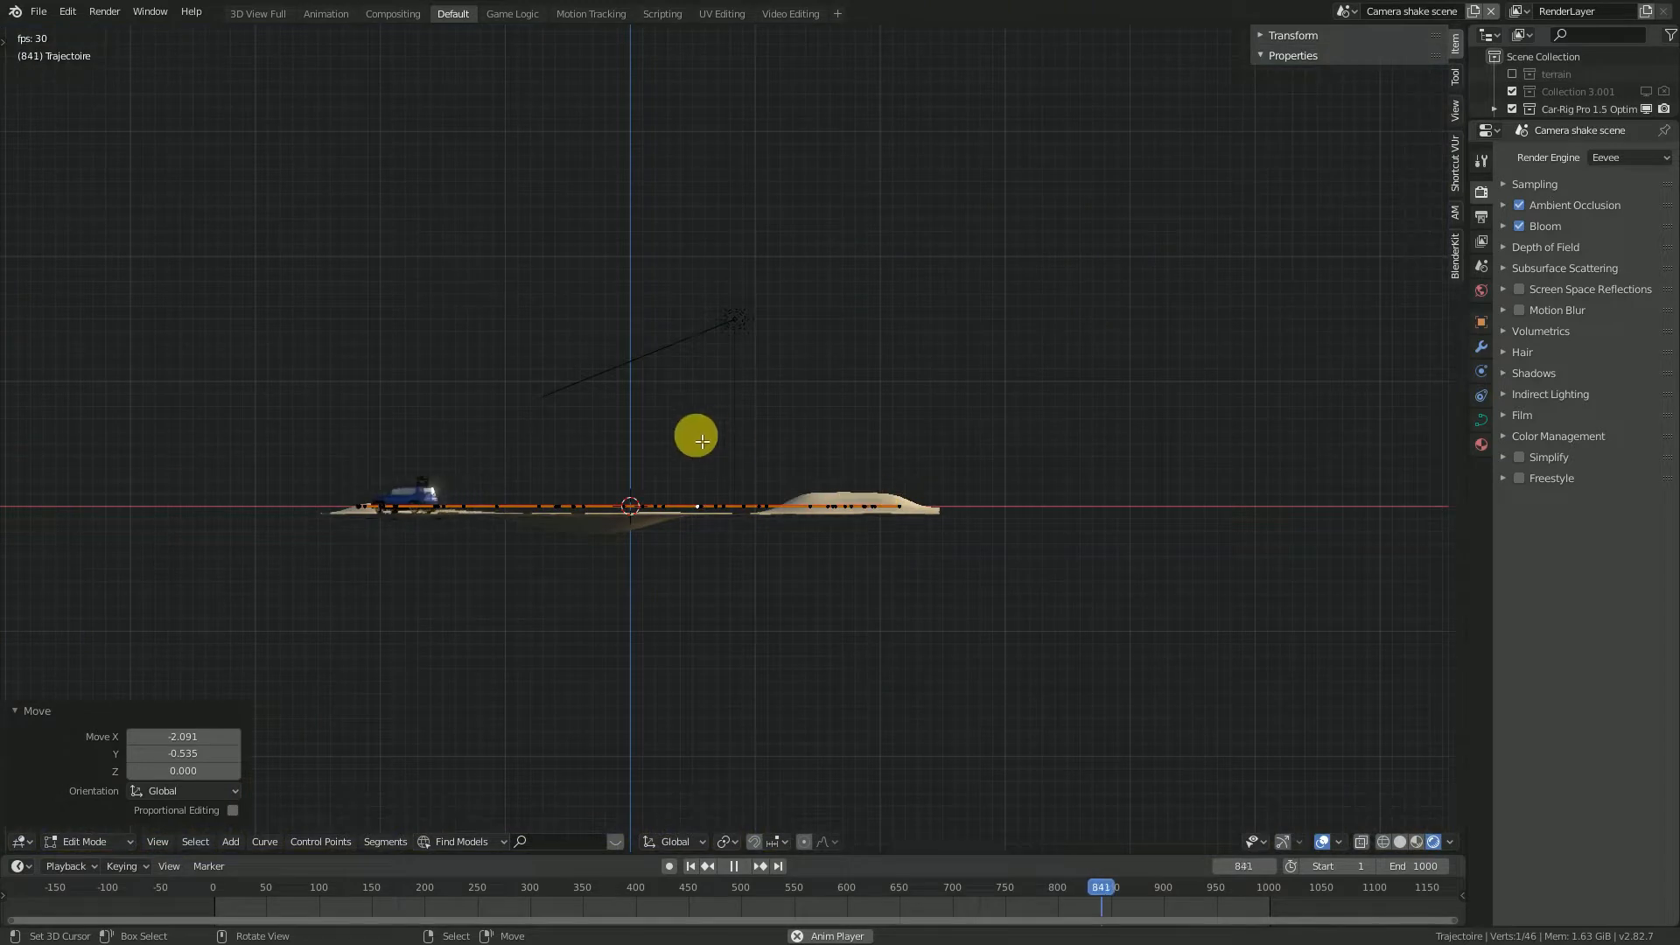
{"action": "middle_click_drag", "start_coordinate": [621, 591], "coordinate": [757, 628], "text": "shift"}
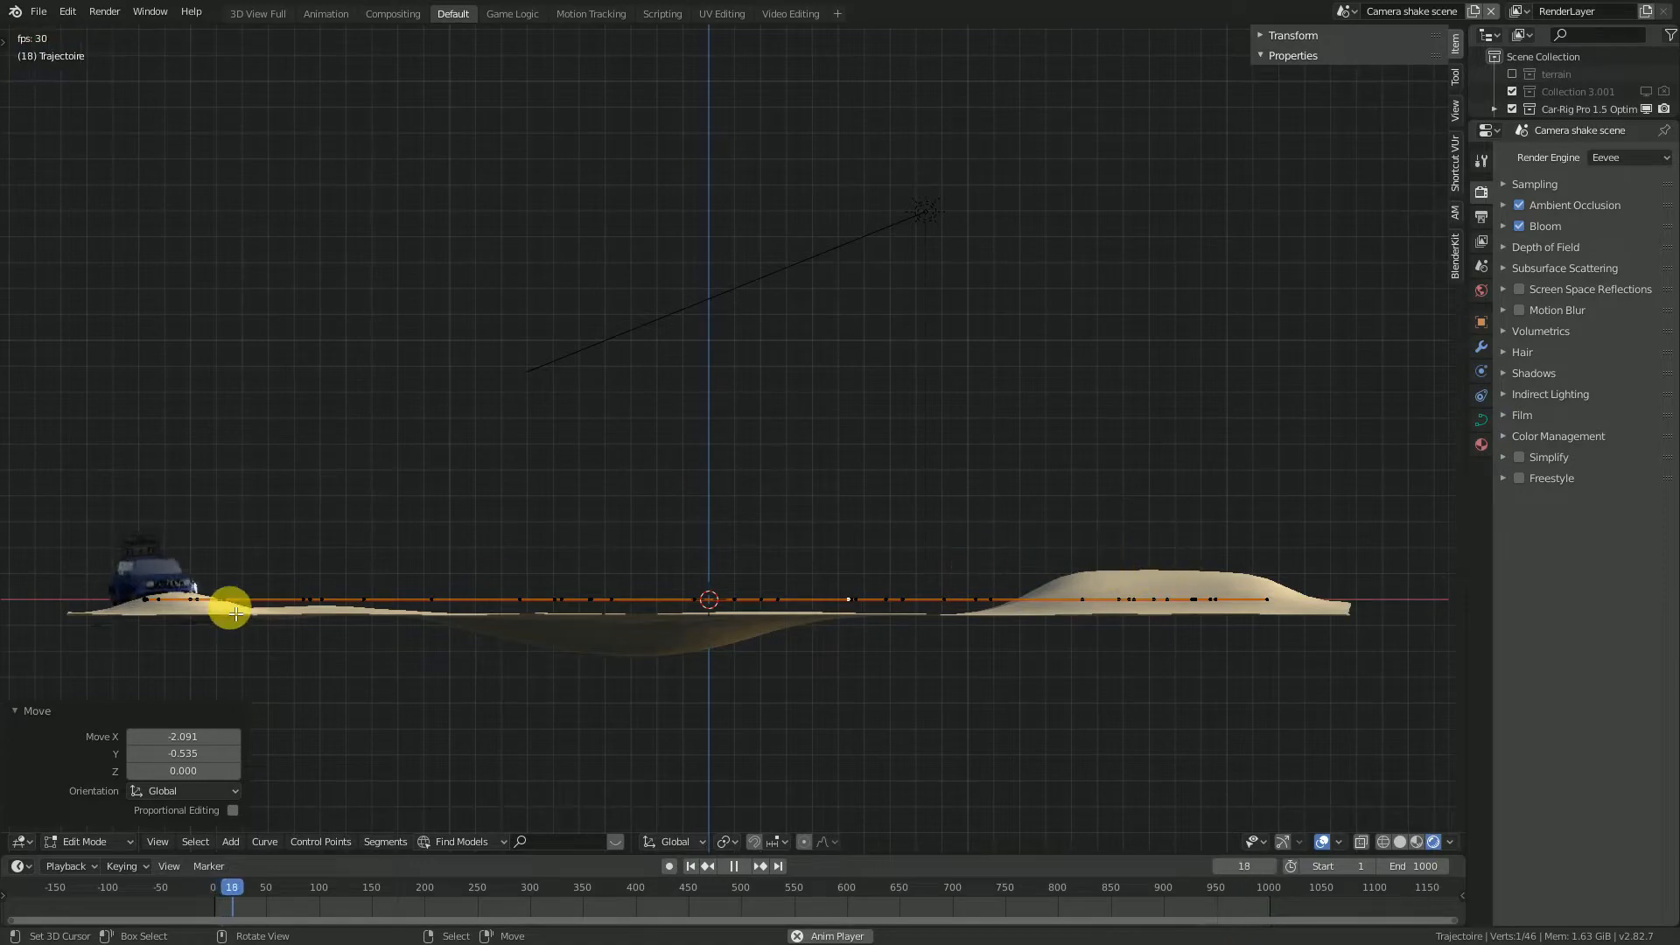
{"action": "middle_click_drag", "start_coordinate": [236, 614], "coordinate": [834, 634]}
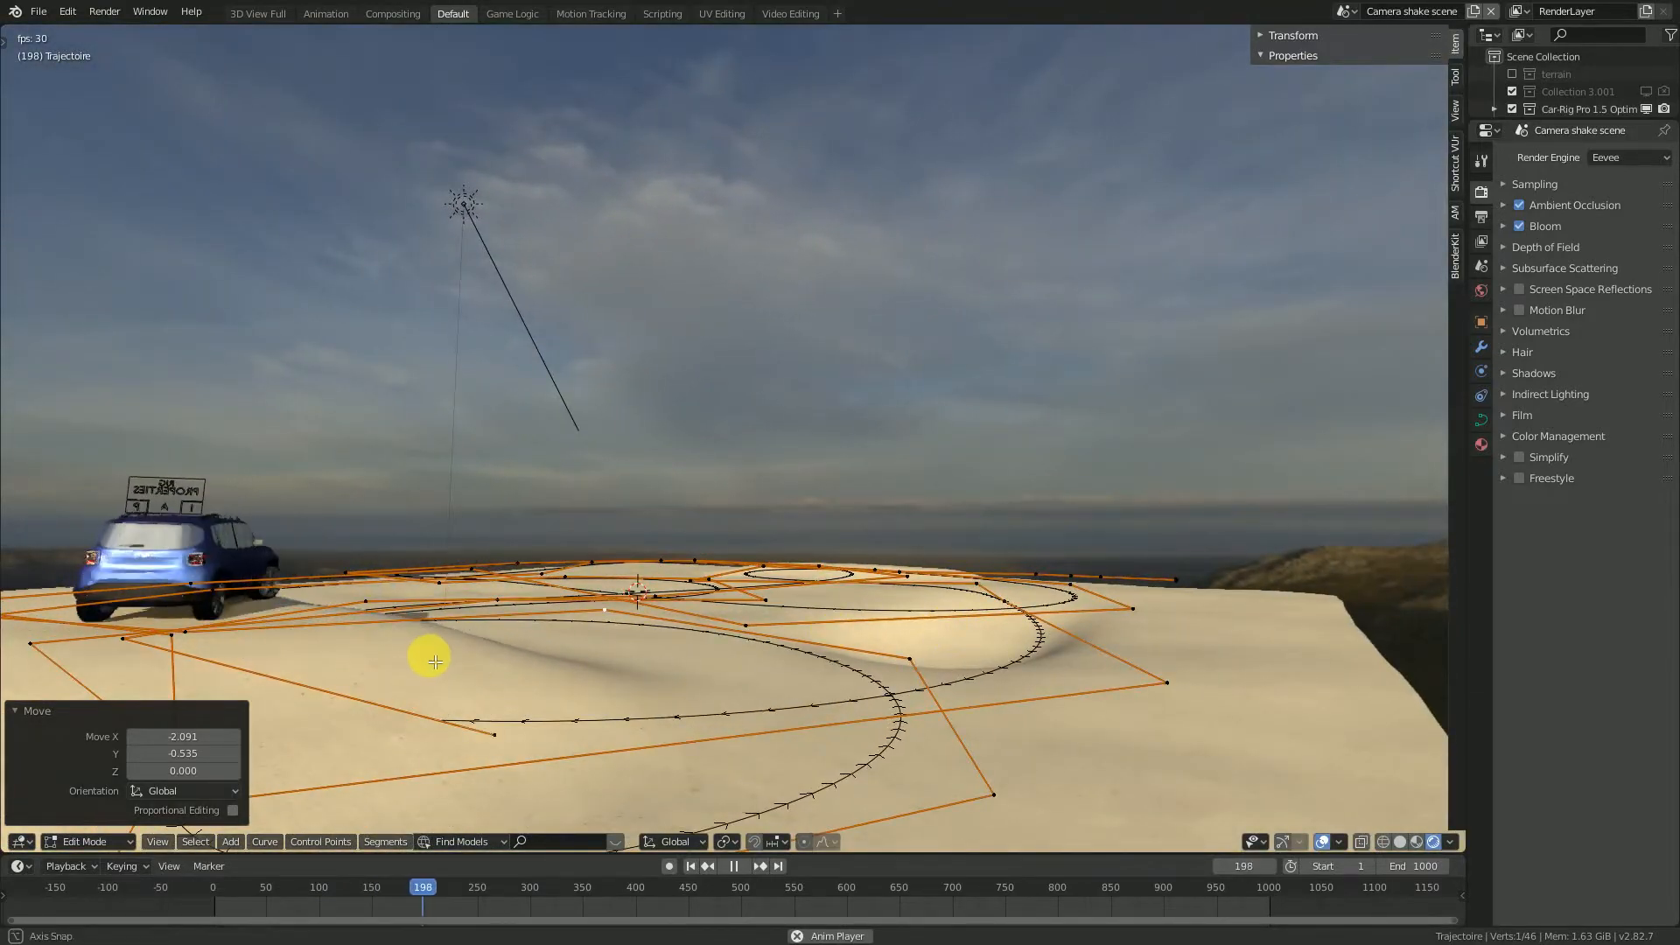
{"action": "middle_click_drag", "start_coordinate": [435, 662], "coordinate": [678, 663]}
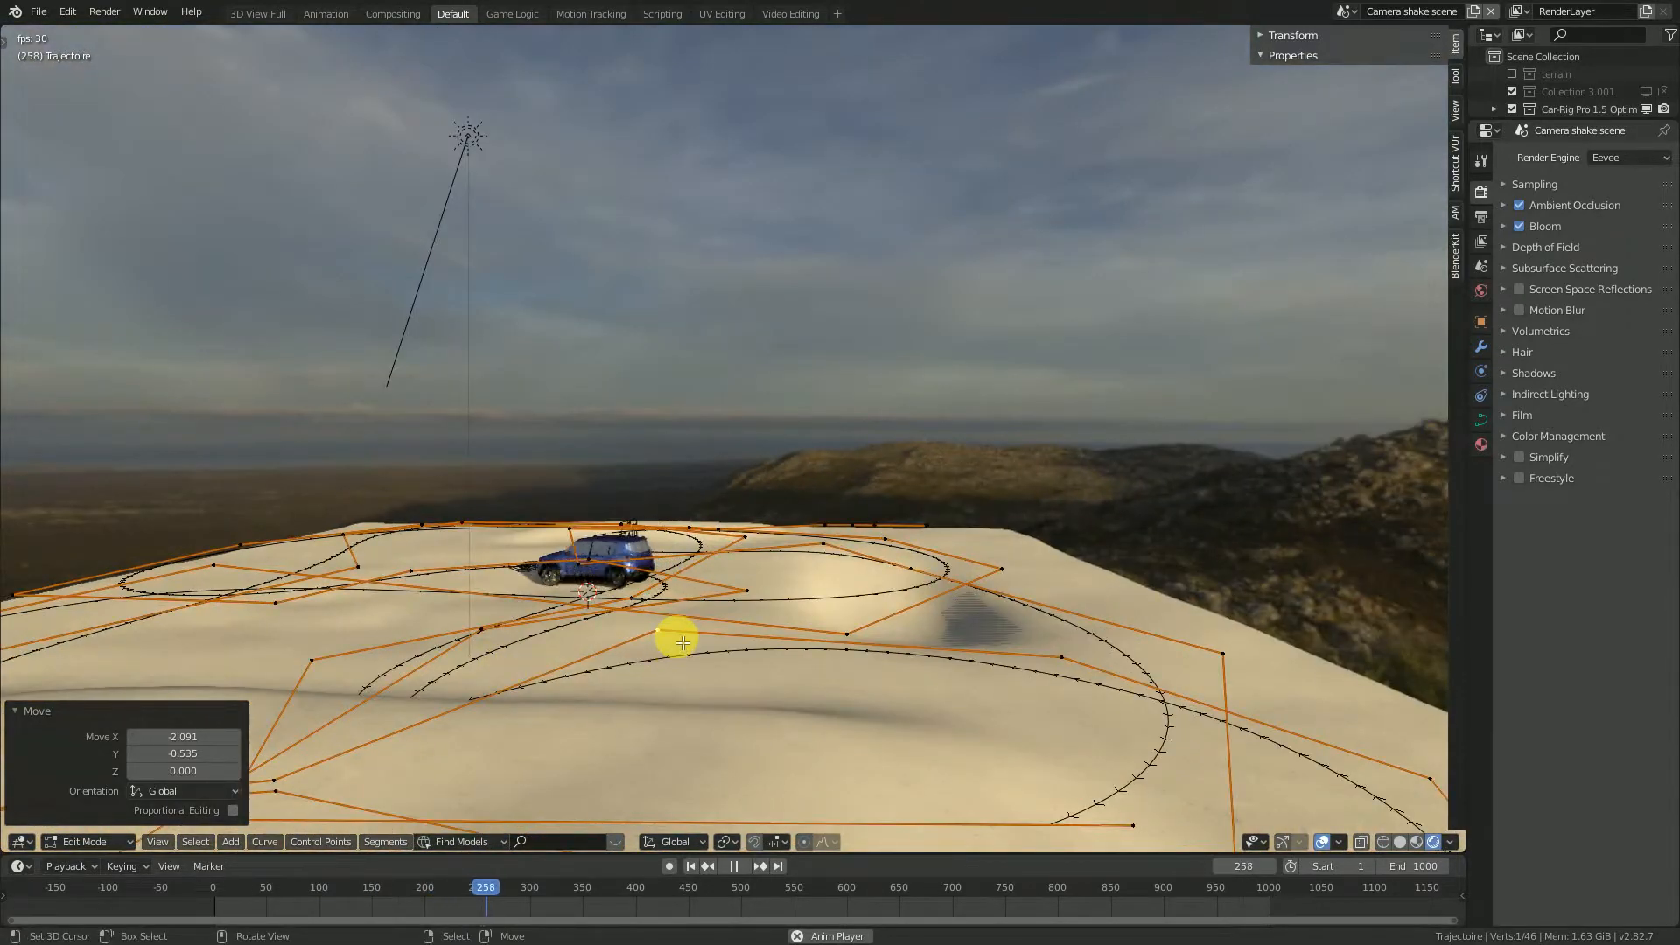
{"action": "key", "text": "Tab"}
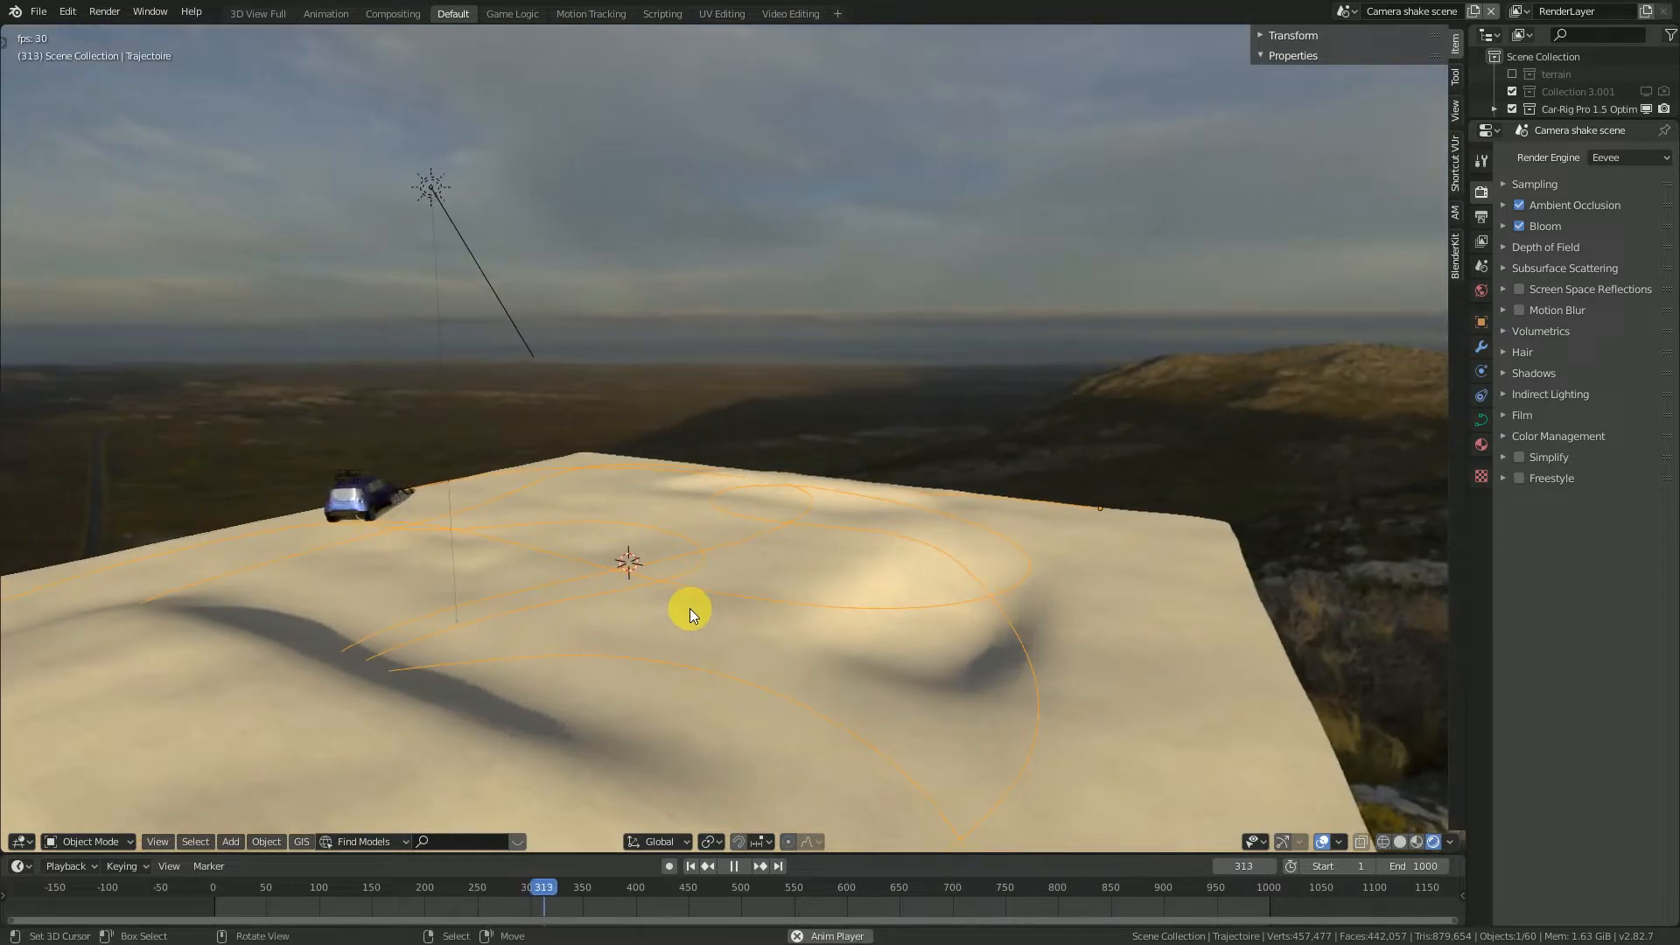
Select the rig's properties sign in the rig camera's view and set Drift Auto to 1.
{"action": "key", "text": "KP_0"}
{"action": "scroll", "coordinate": [785, 588], "scroll_direction": "up", "scroll_amount": 3}
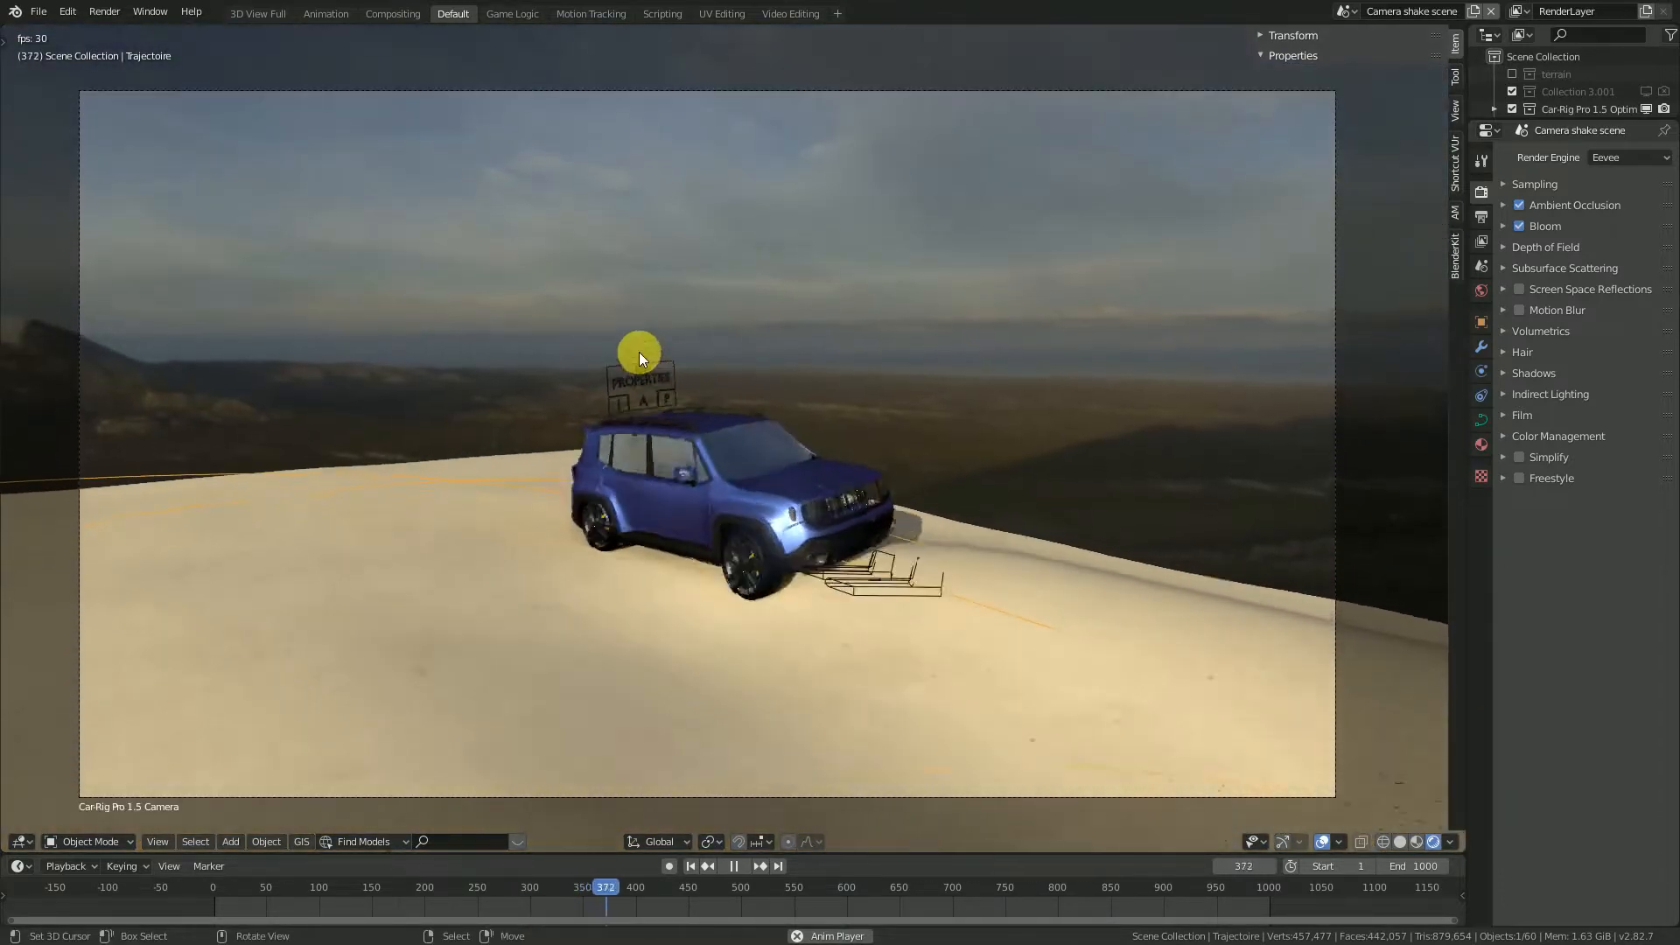
{"action": "left_click", "coordinate": [648, 368]}
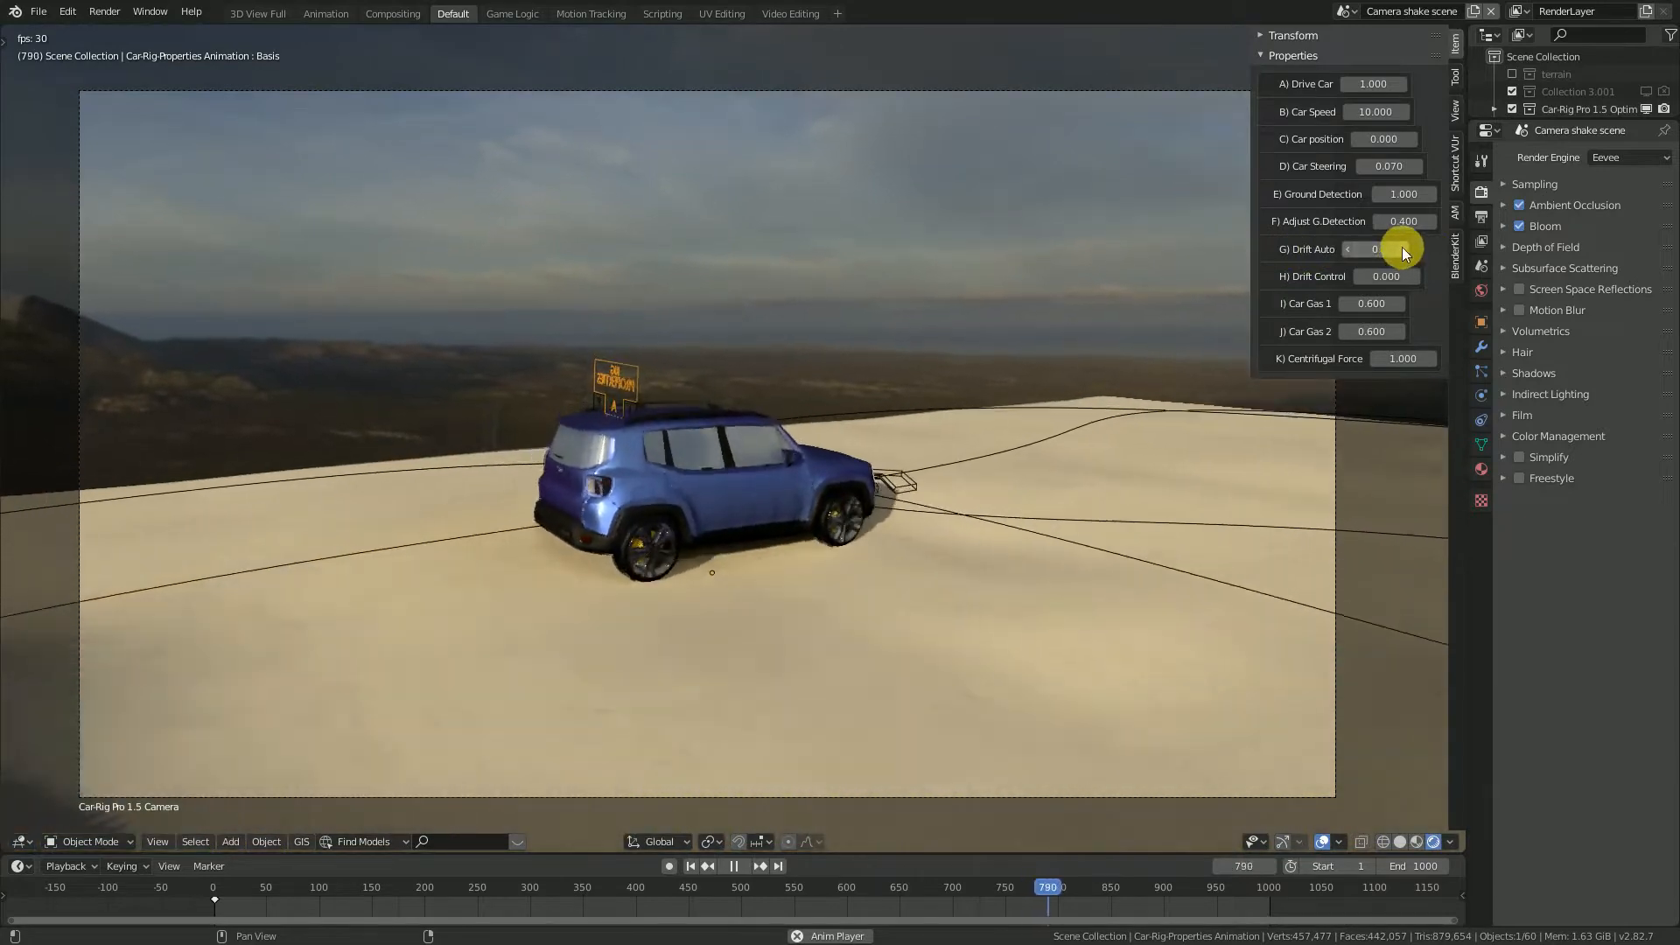
{"action": "left_click", "coordinate": [1402, 248]}
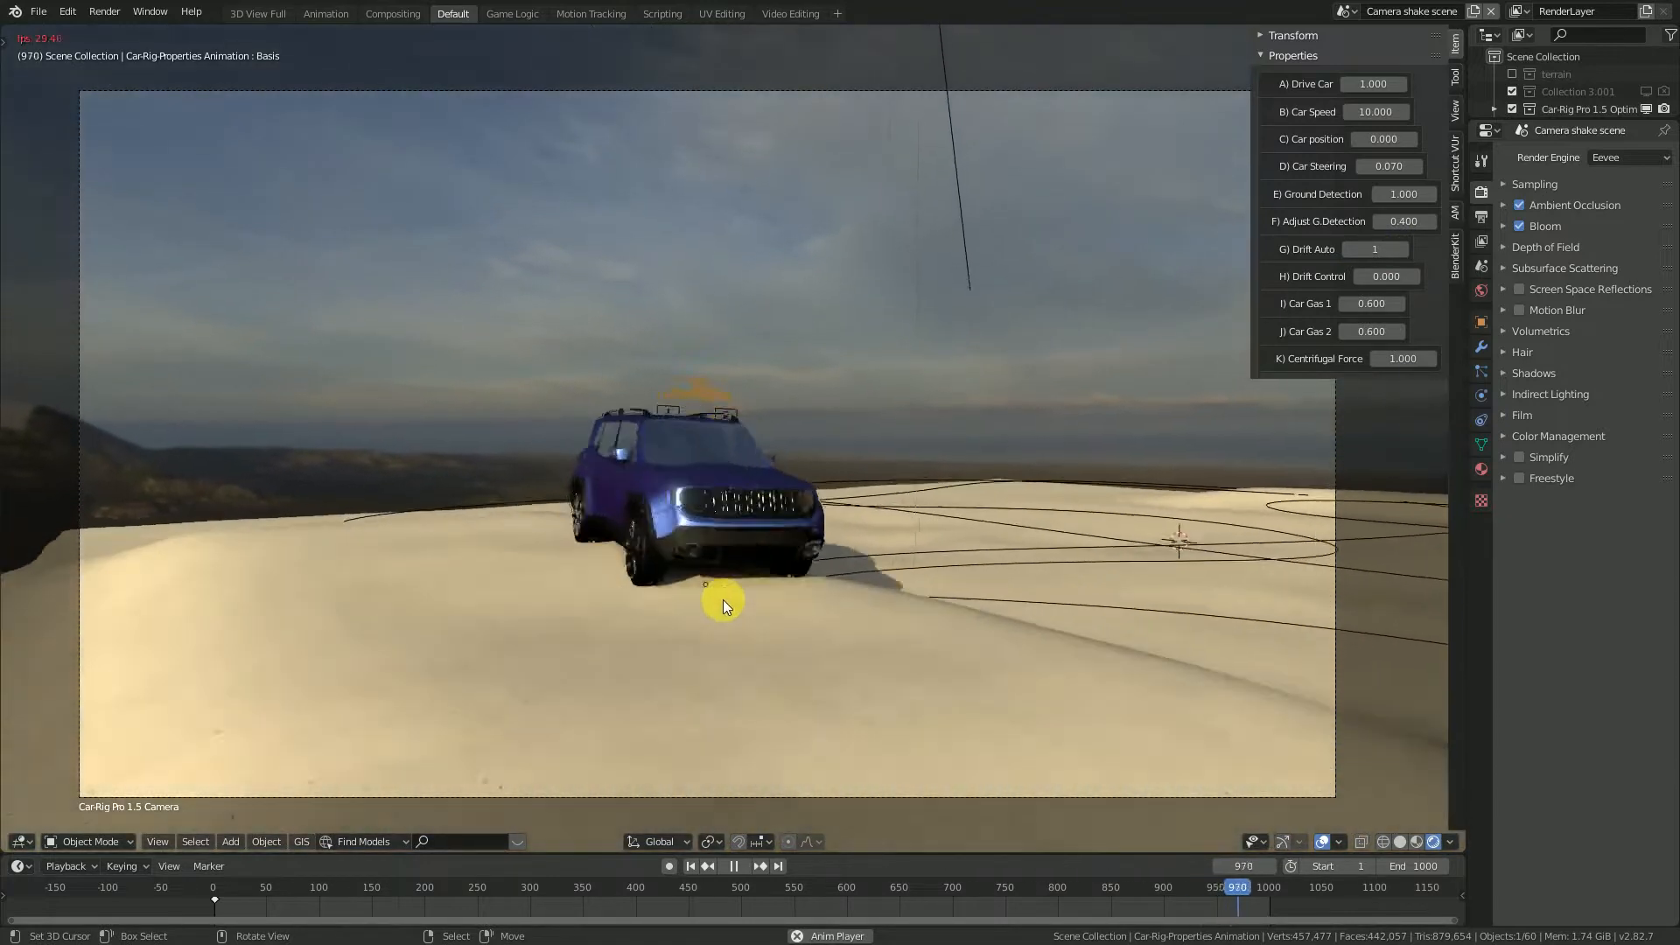
Pause and resume playback to check the drifting car, and set Car Steering to 0.120.
{"action": "key", "text": "space"}
{"action": "key", "text": "space"}
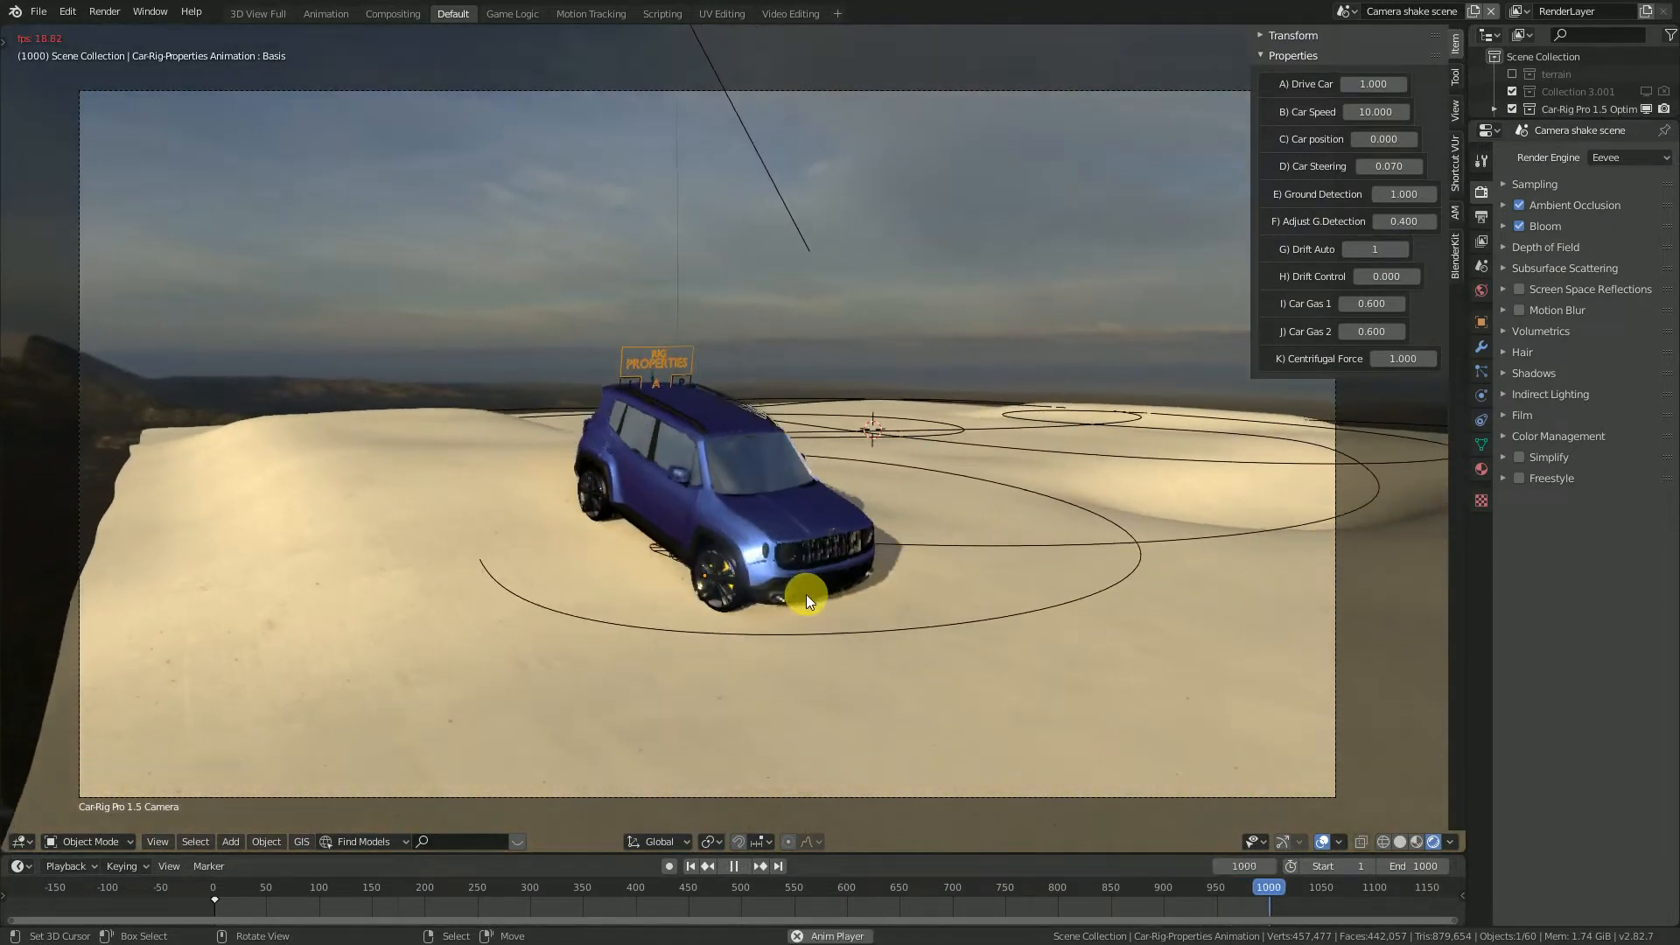
{"action": "key", "text": "space"}
{"action": "key", "text": "space"}
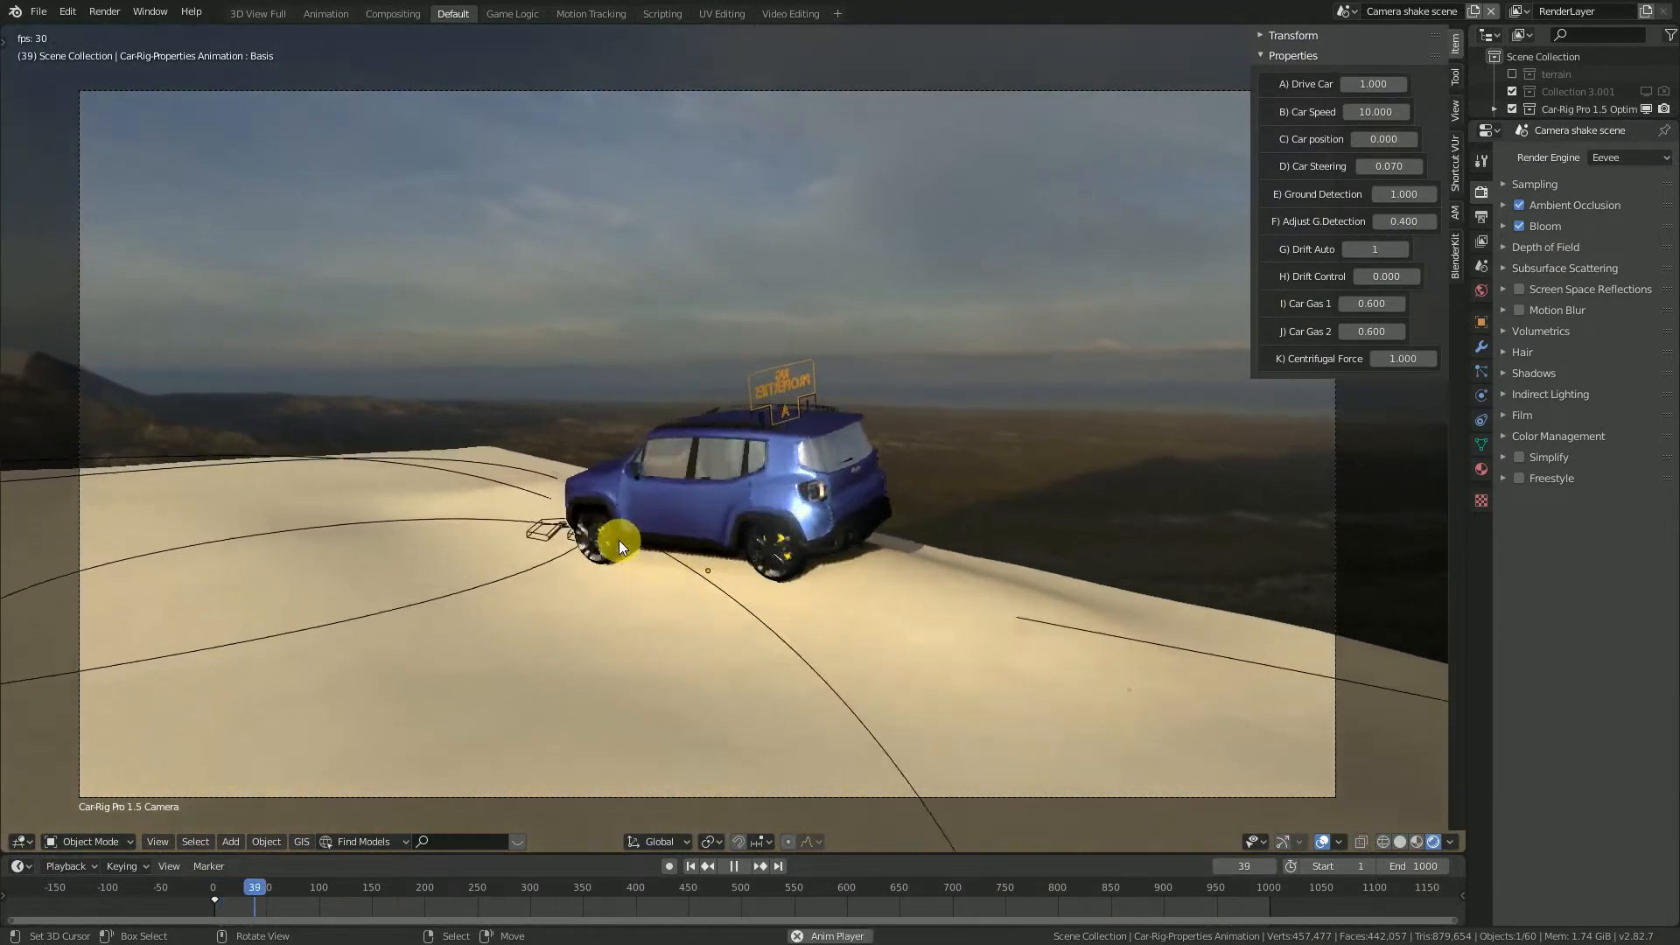
{"action": "key", "text": "space"}
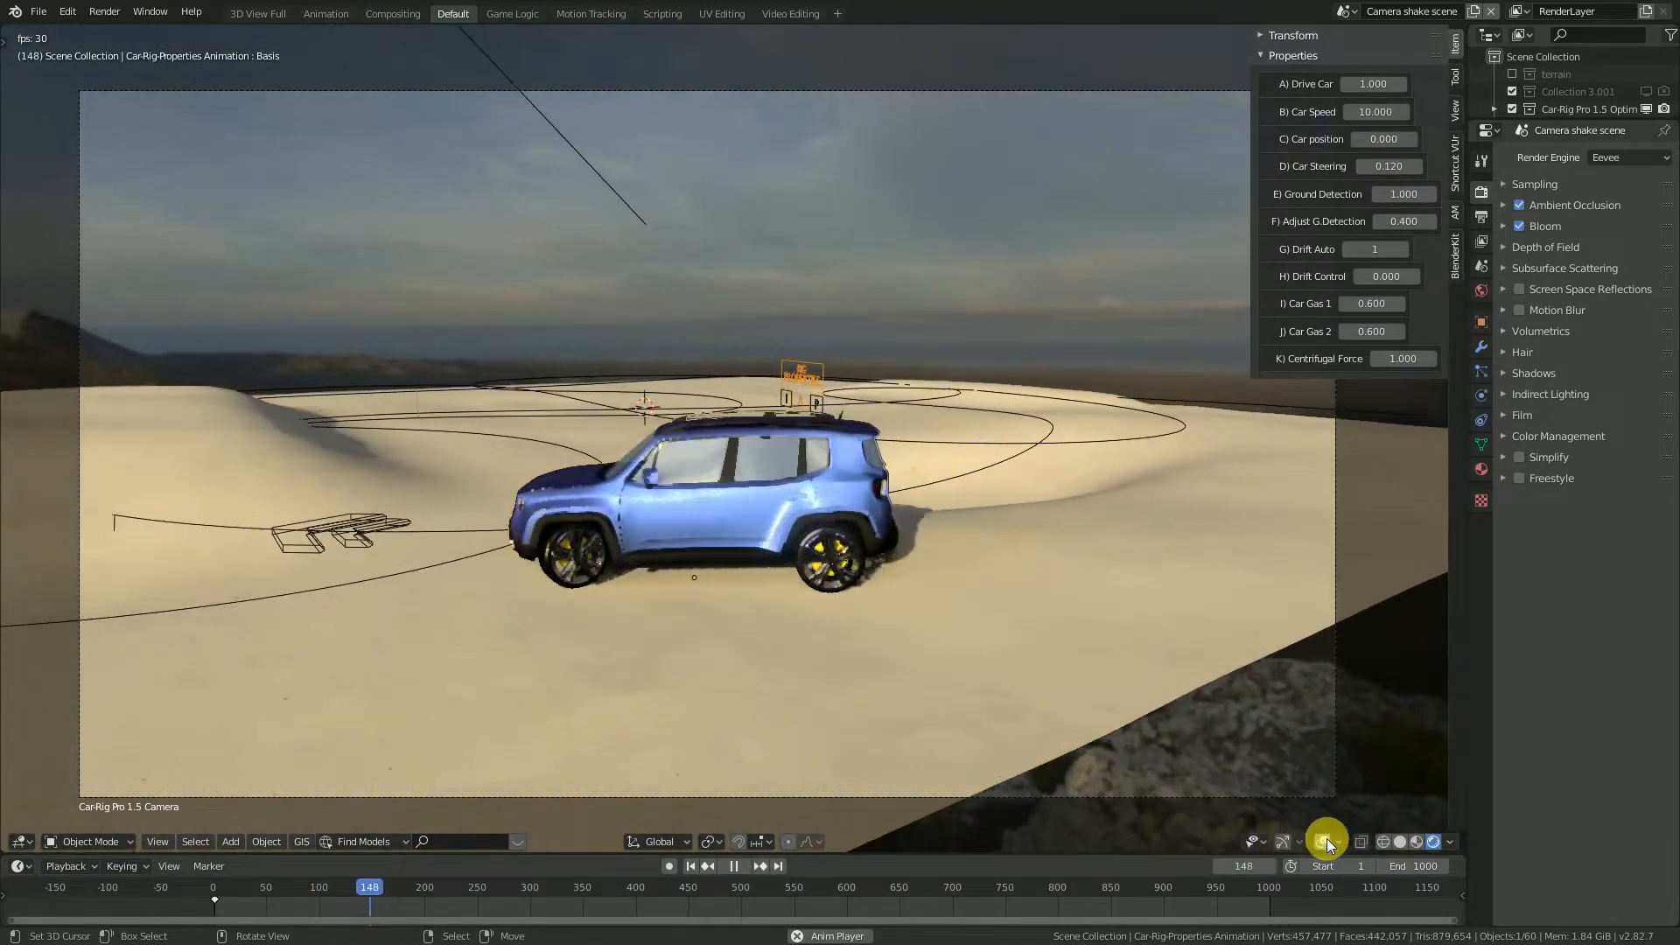
Play the drifting animation with viewport overlays hidden and shown for comparison, leaving the overlays hidden.
{"action": "left_click", "coordinate": [1322, 841]}
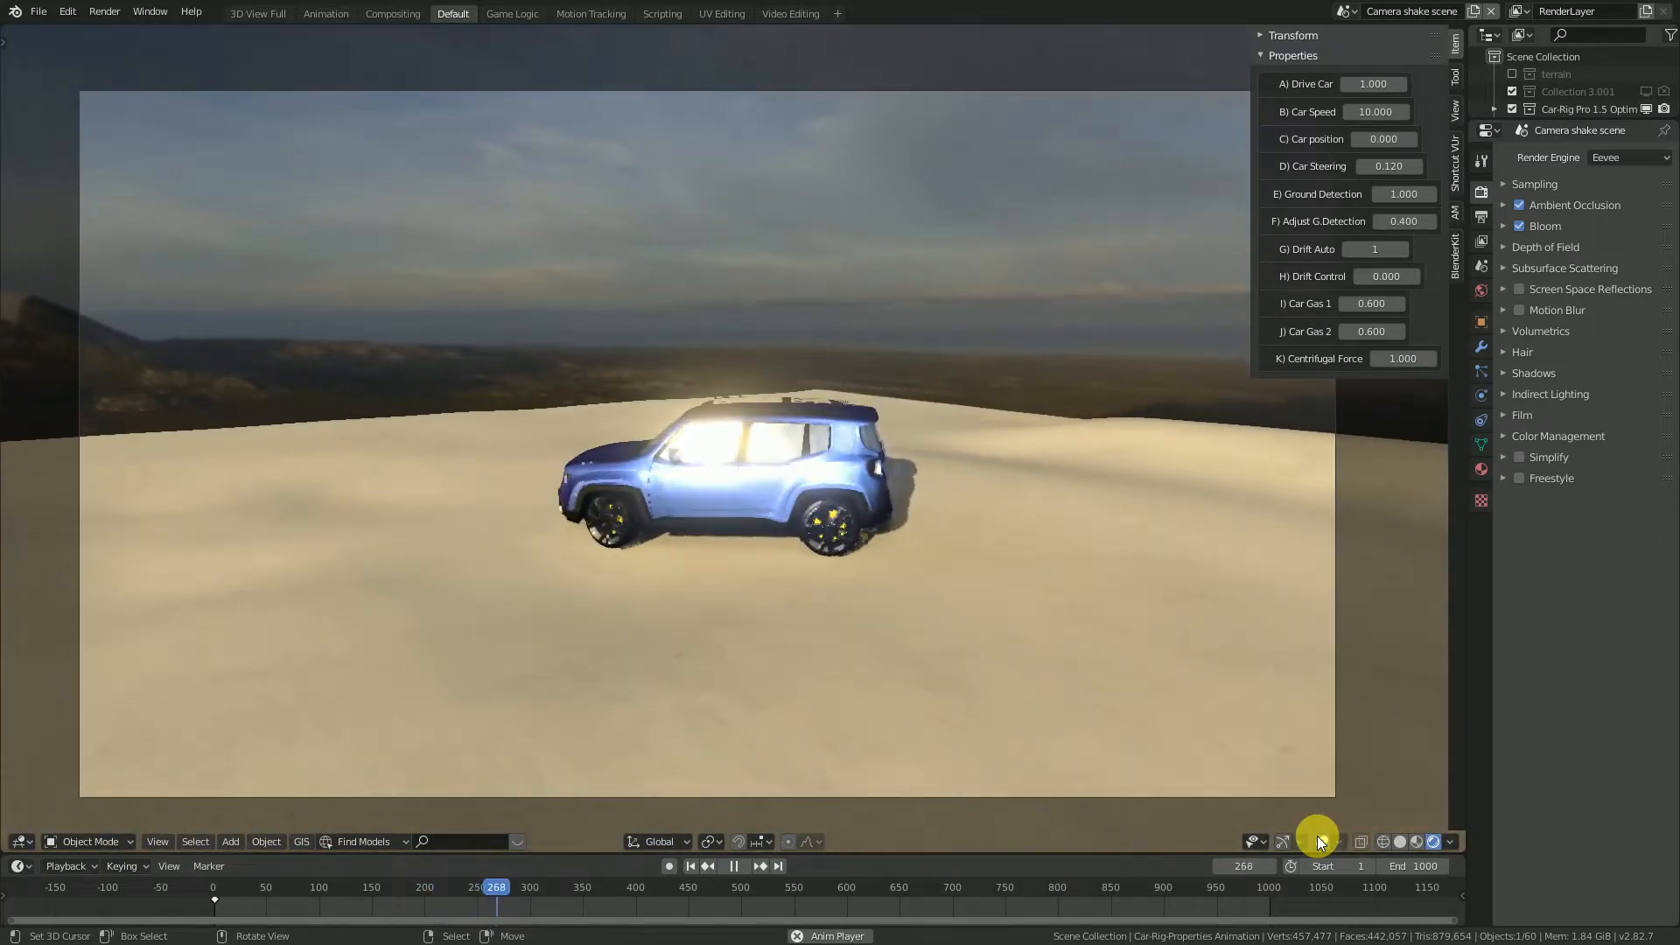
{"action": "left_click", "coordinate": [1321, 842]}
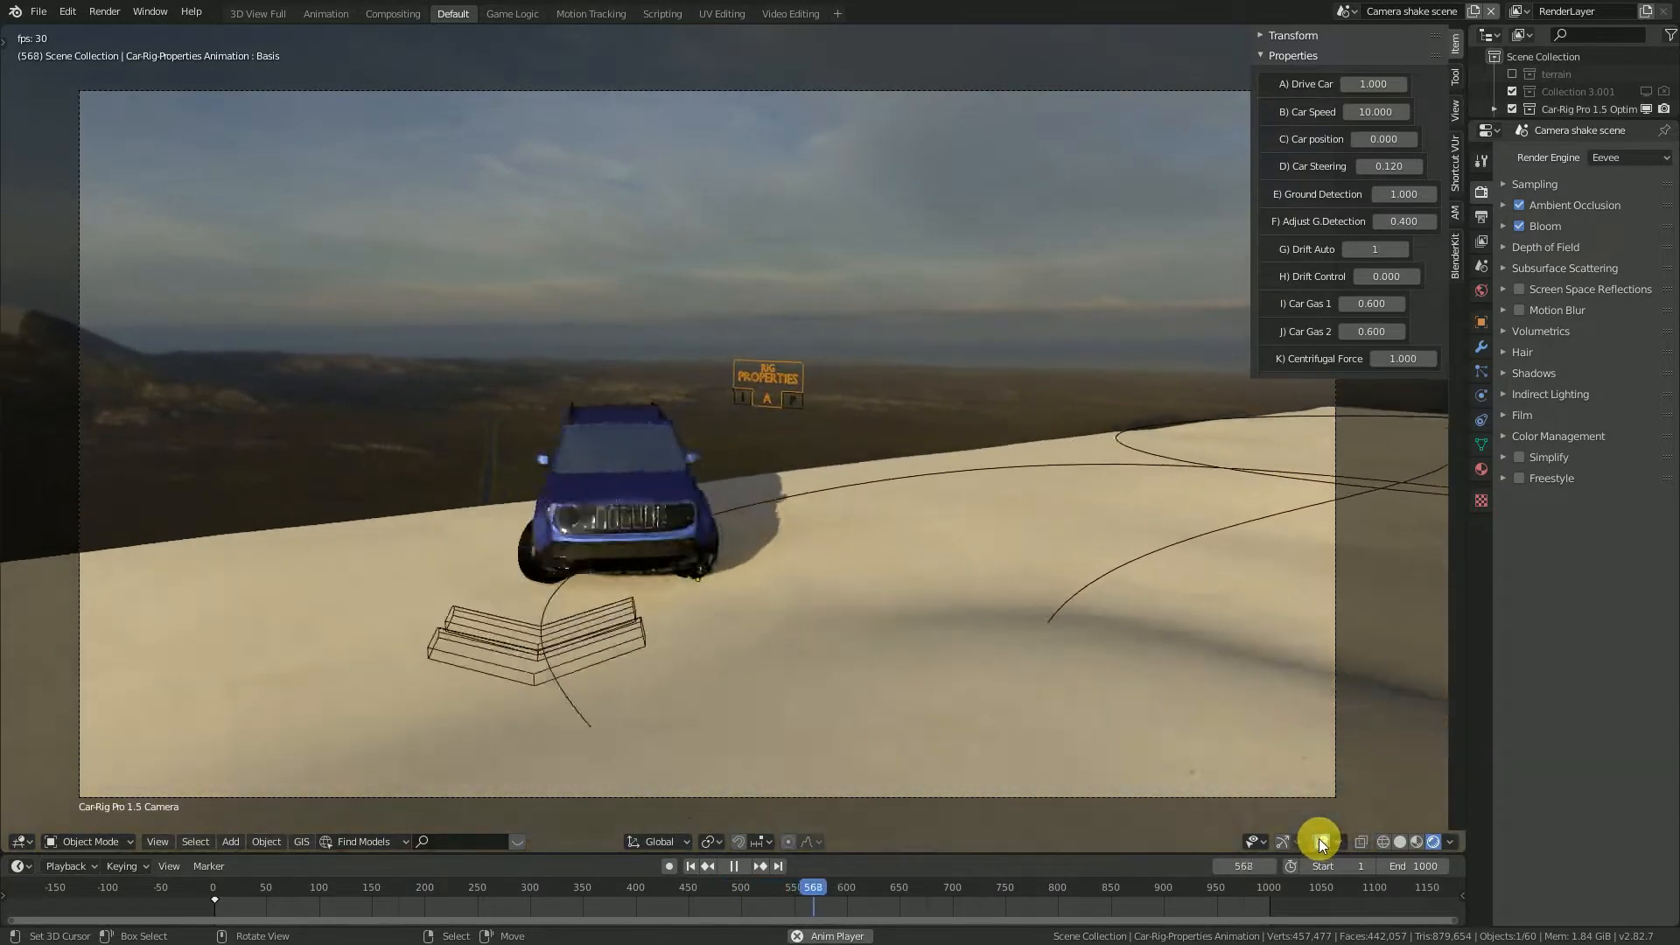
{"action": "left_click", "coordinate": [1321, 841]}
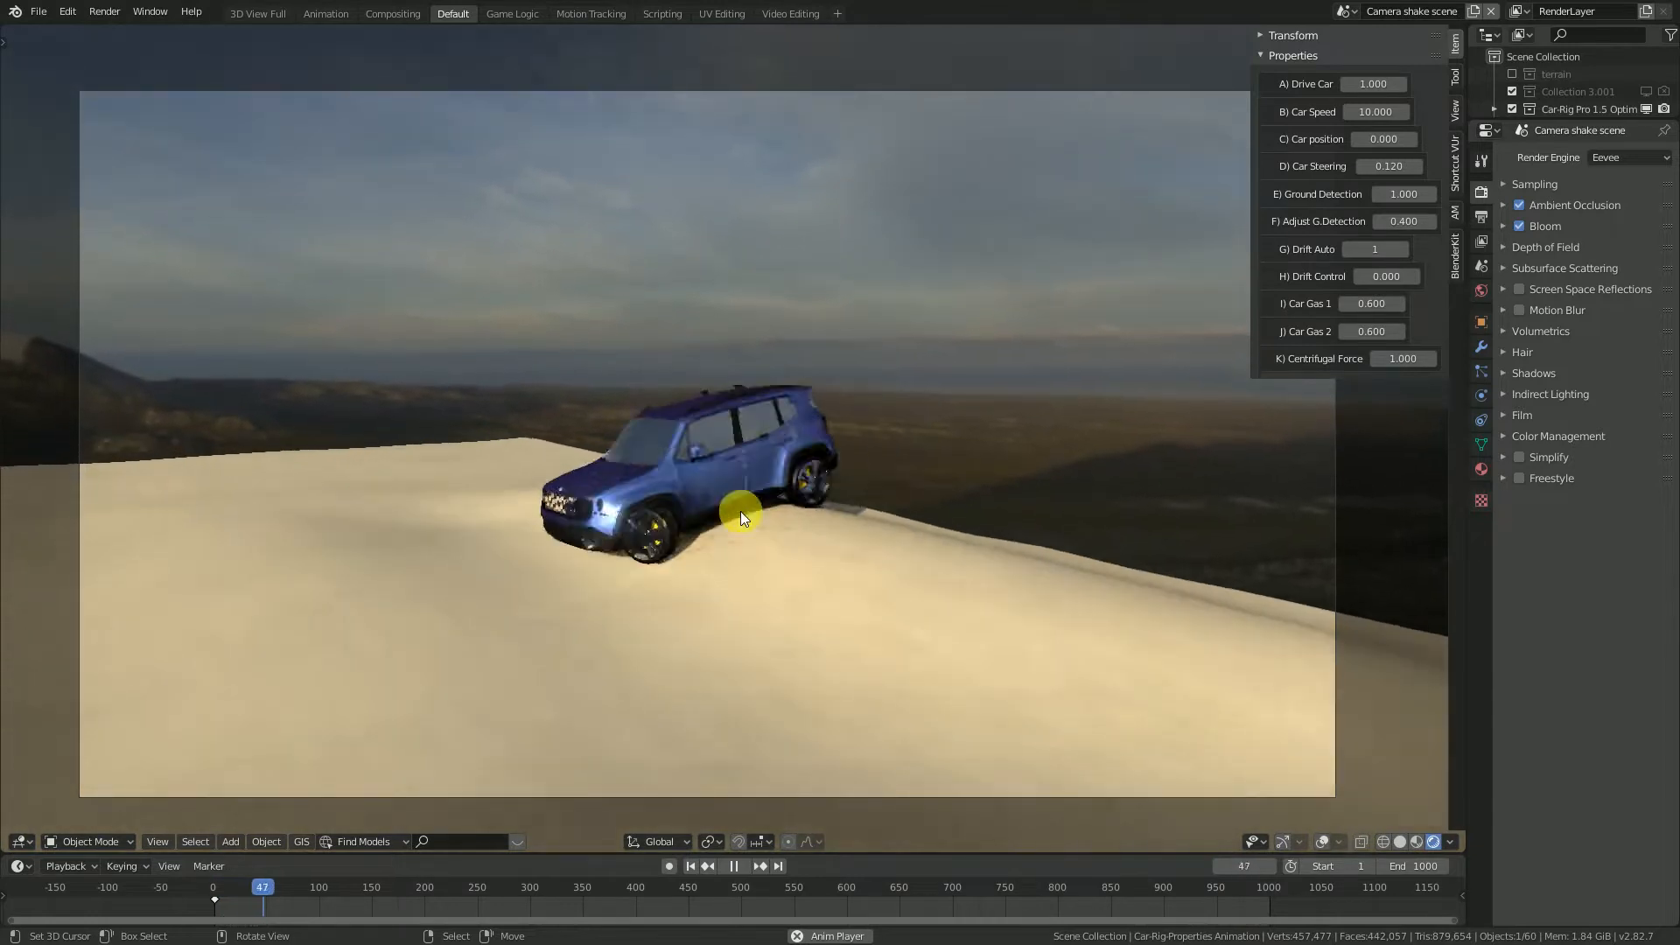
Test a Centrifugal Force of 3.500 in playback and settle on 3.000.
{"action": "key", "text": "space"}
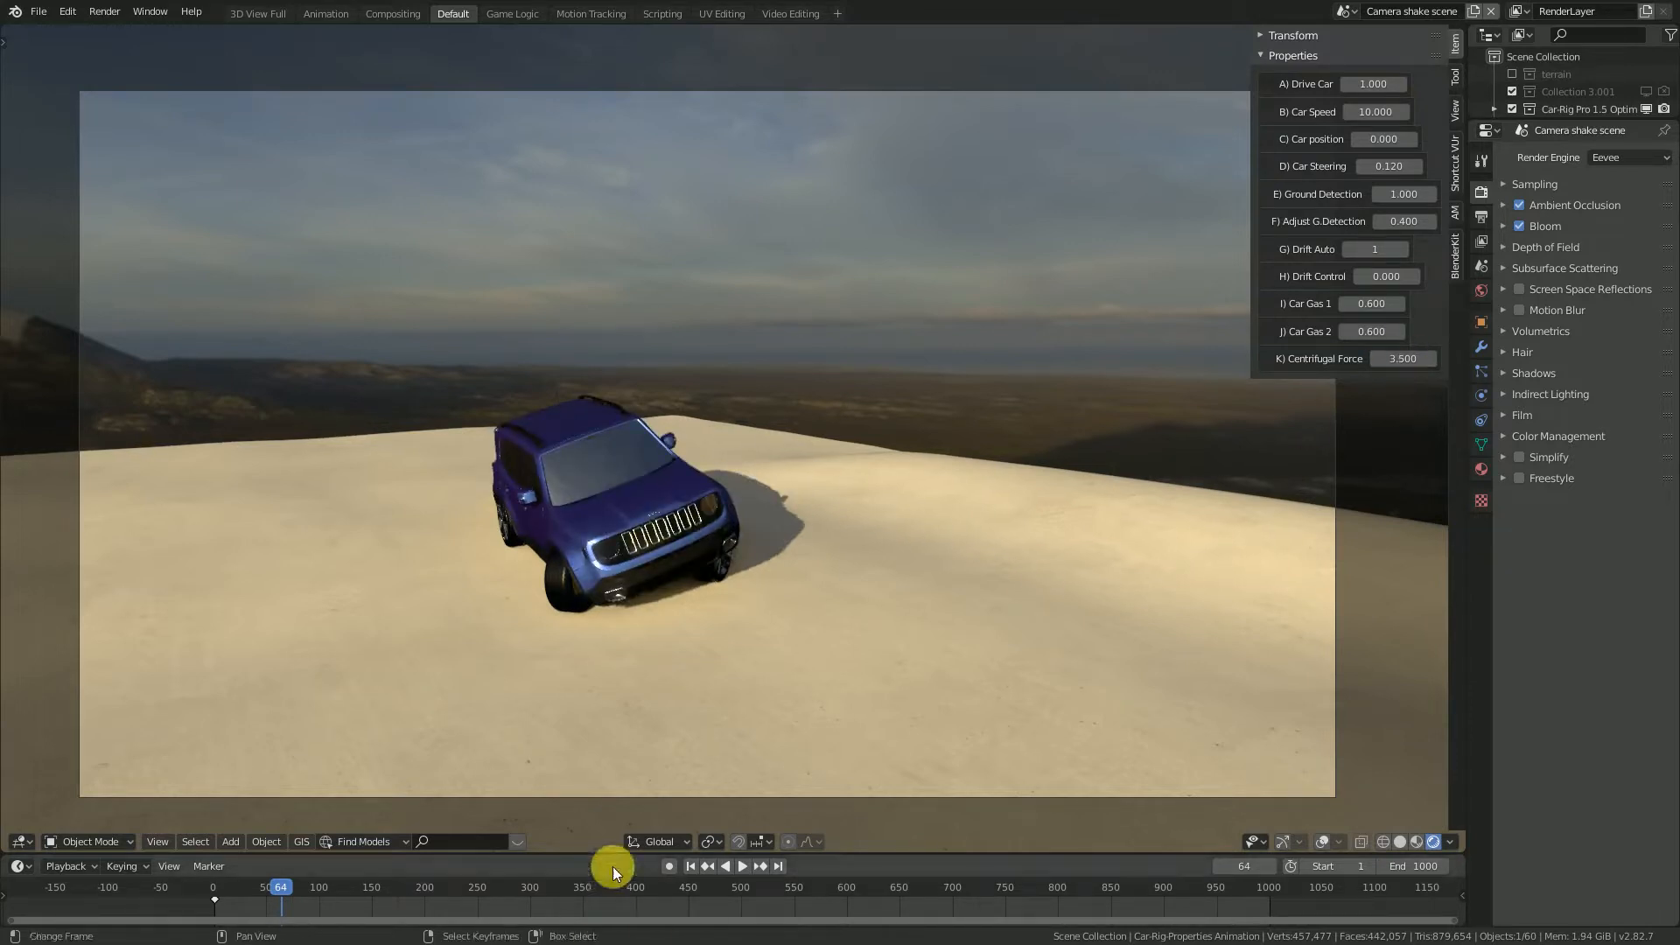
{"action": "left_click", "coordinate": [741, 866]}
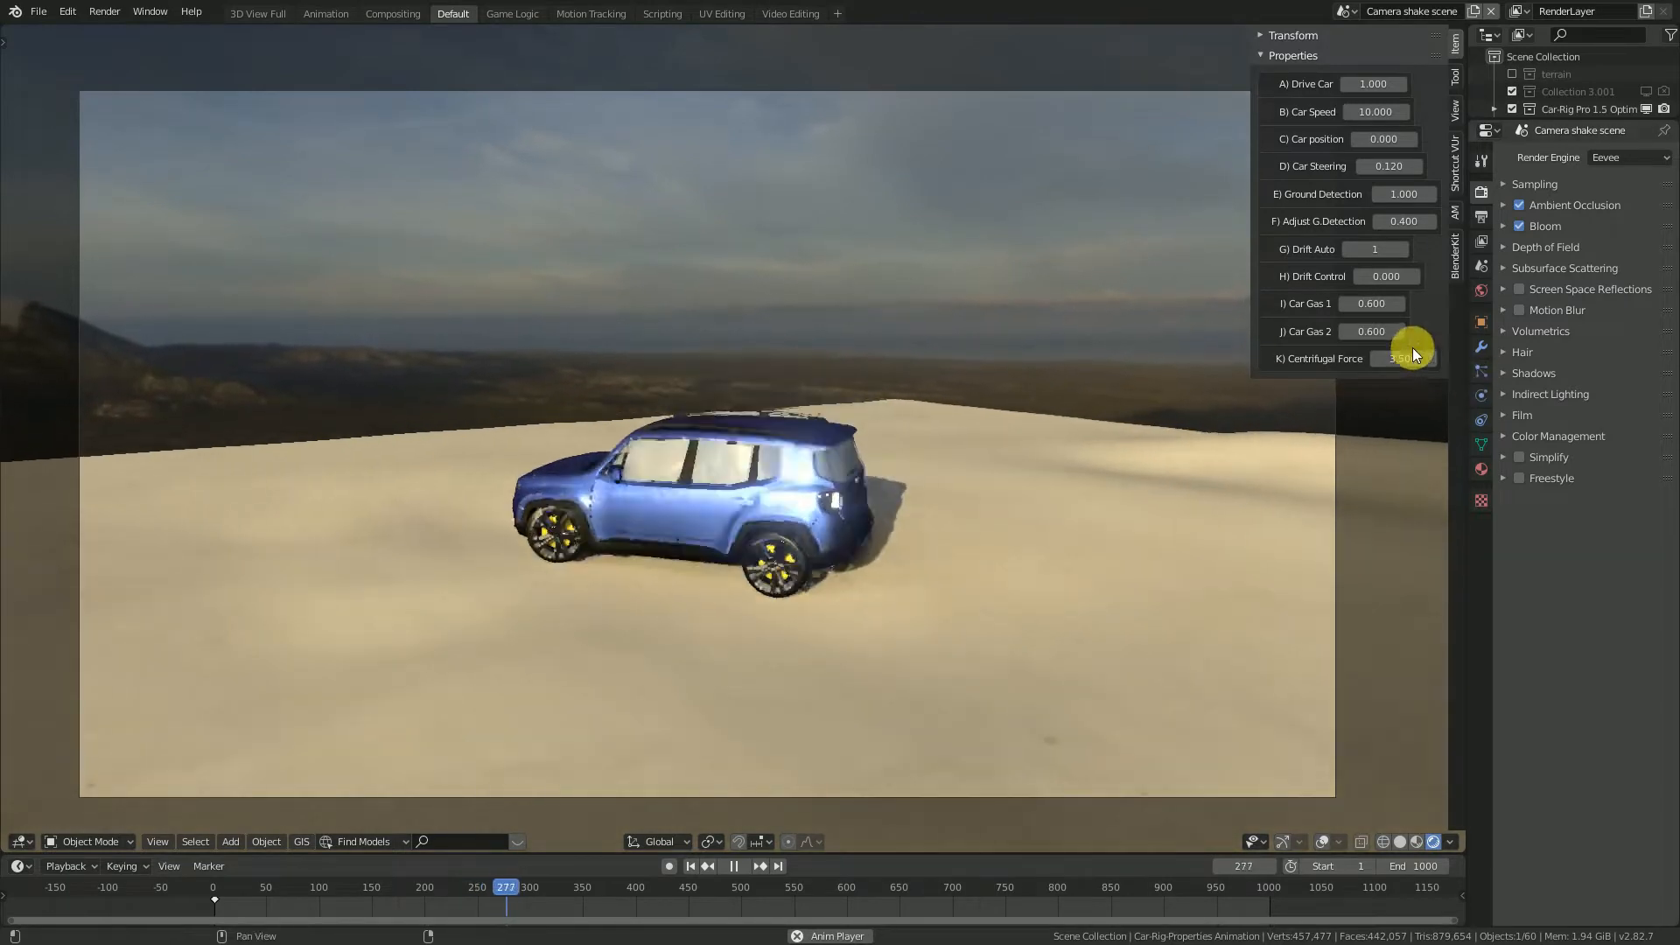
{"action": "left_click", "coordinate": [1401, 361]}
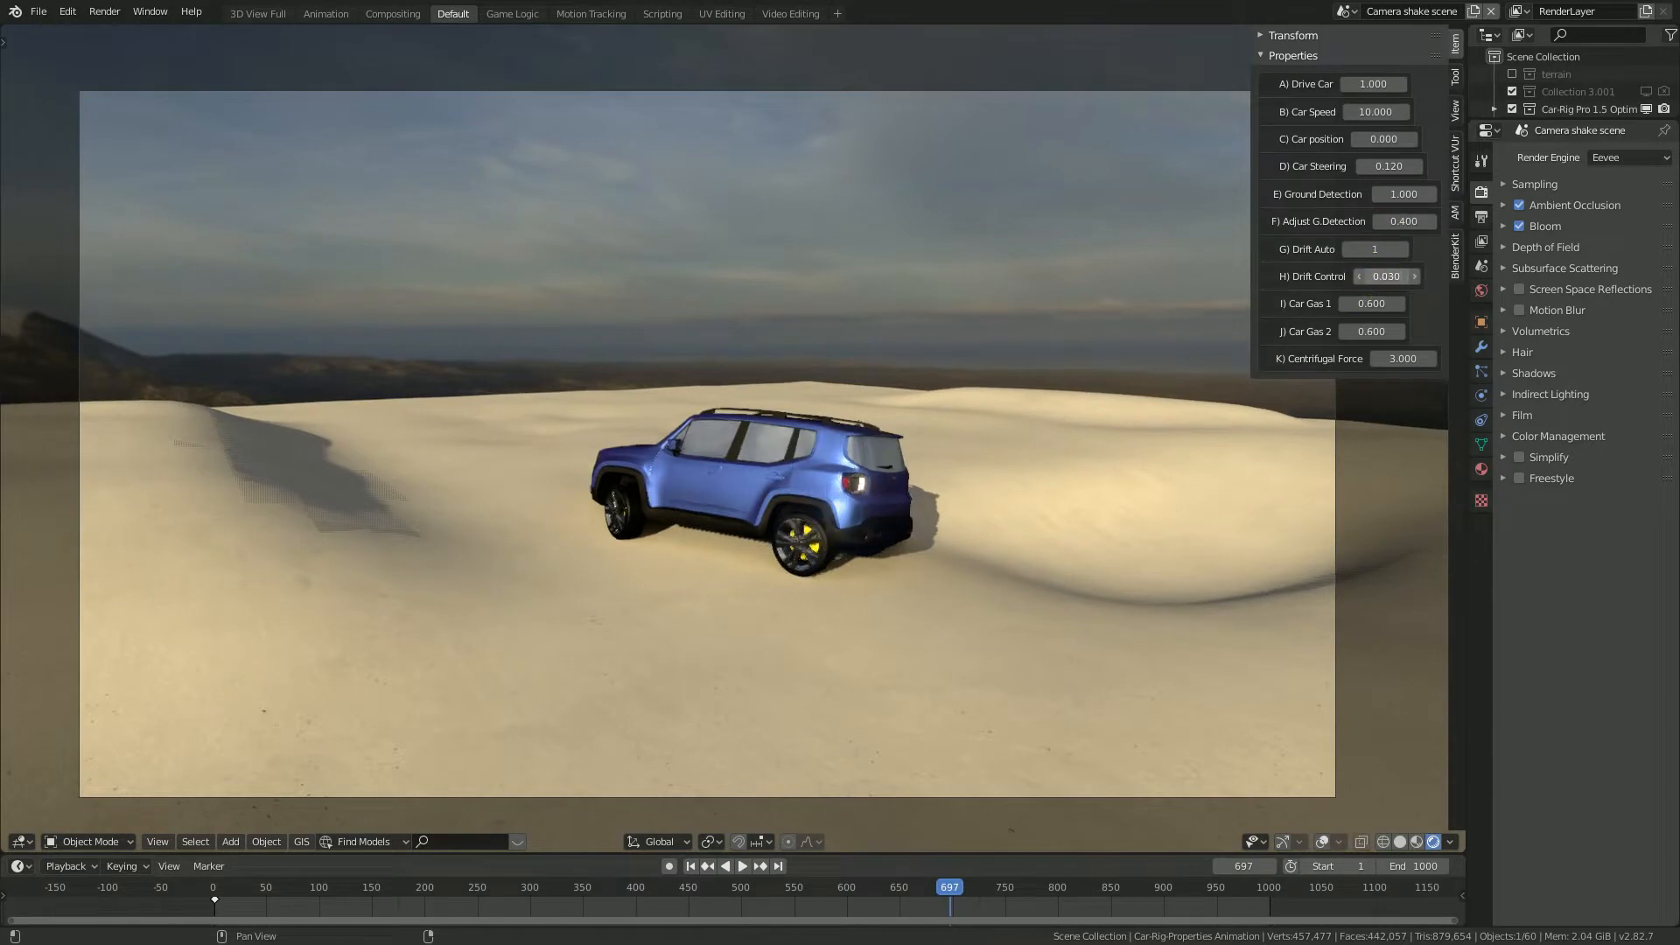
Return Drift Control to 0.000 and resume playback with the viewport overlays turned back on.
{"action": "left_click_drag", "start_coordinate": [1387, 277], "coordinate": [1353, 277]}
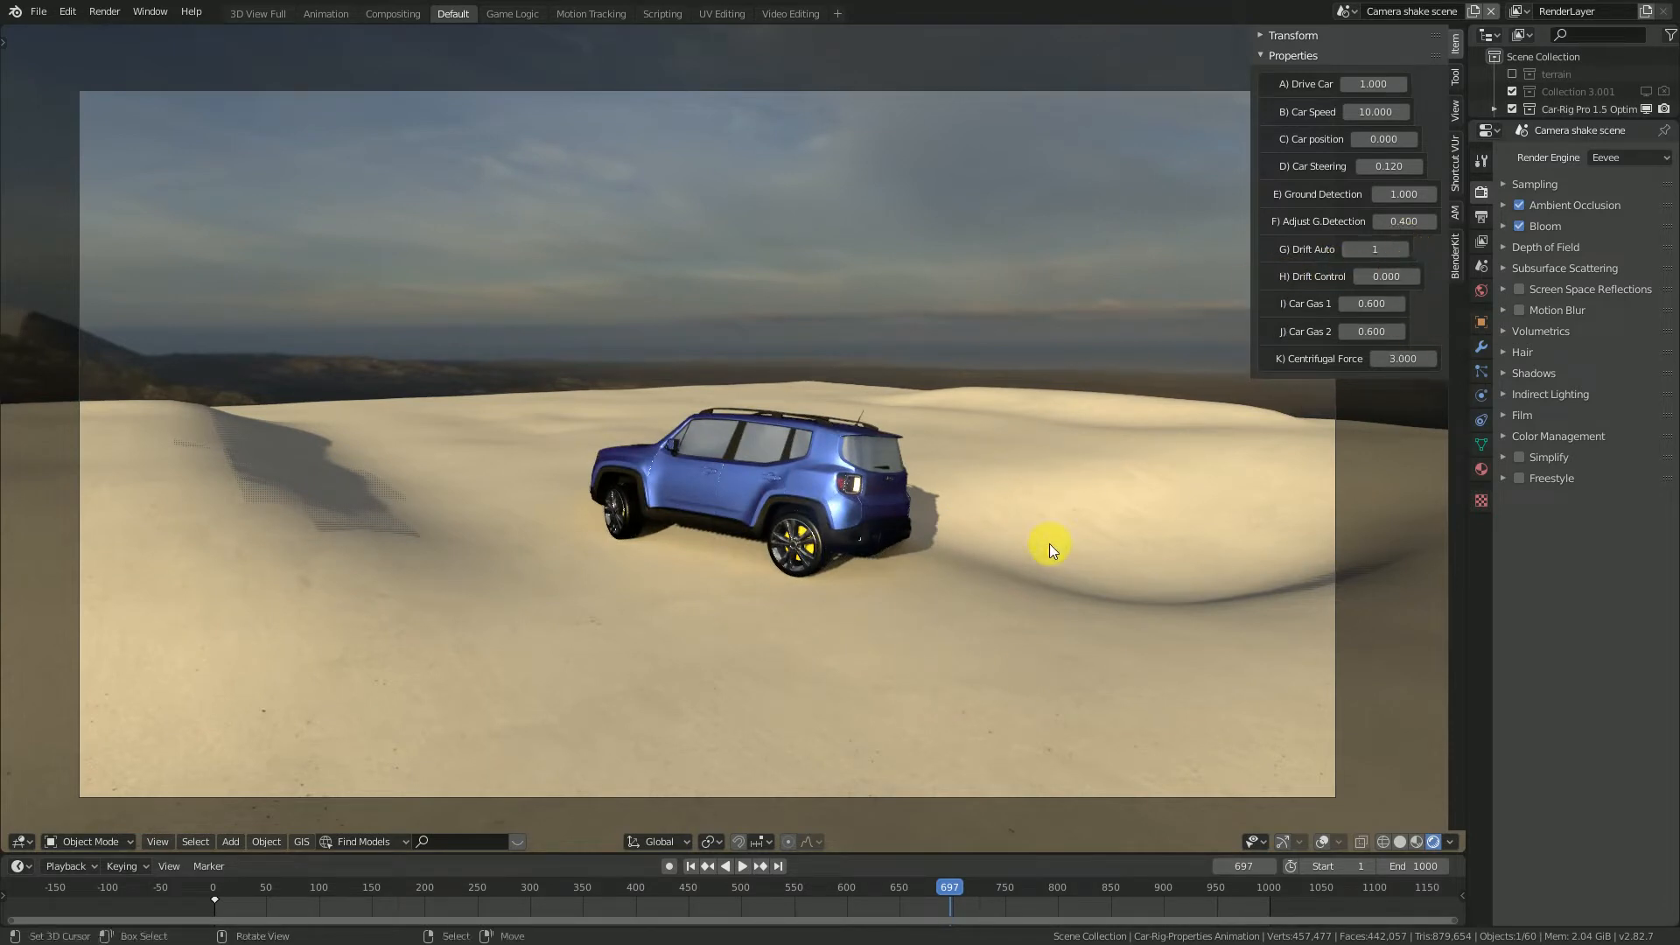
{"action": "key", "text": "space"}
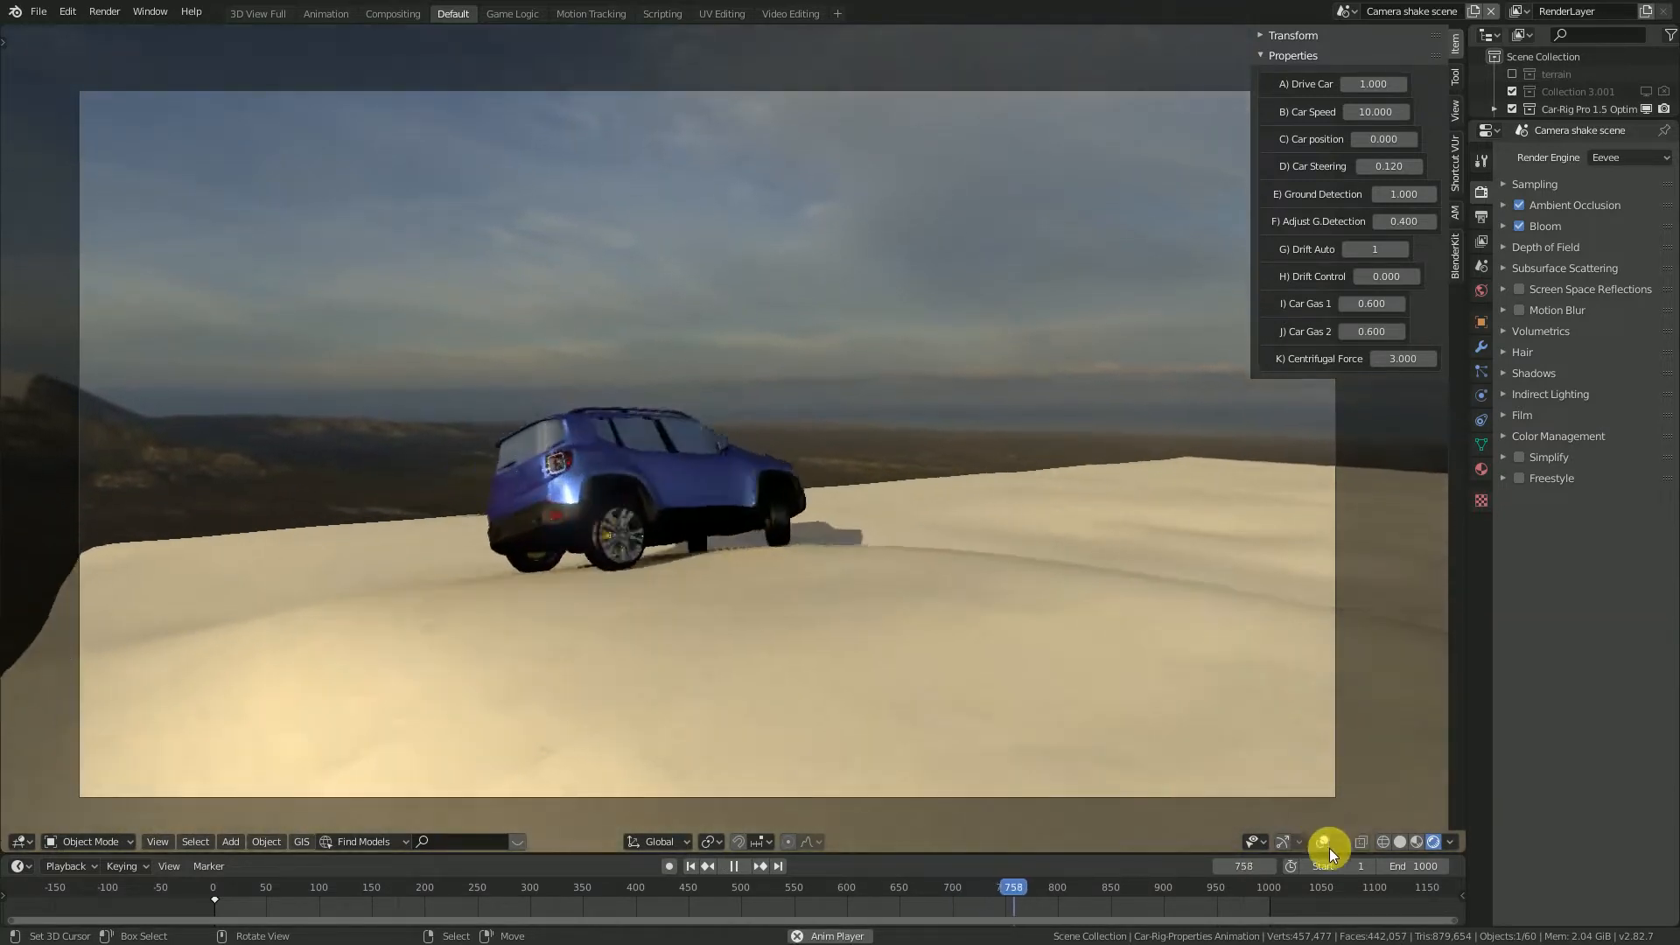
{"action": "left_click", "coordinate": [1322, 840]}
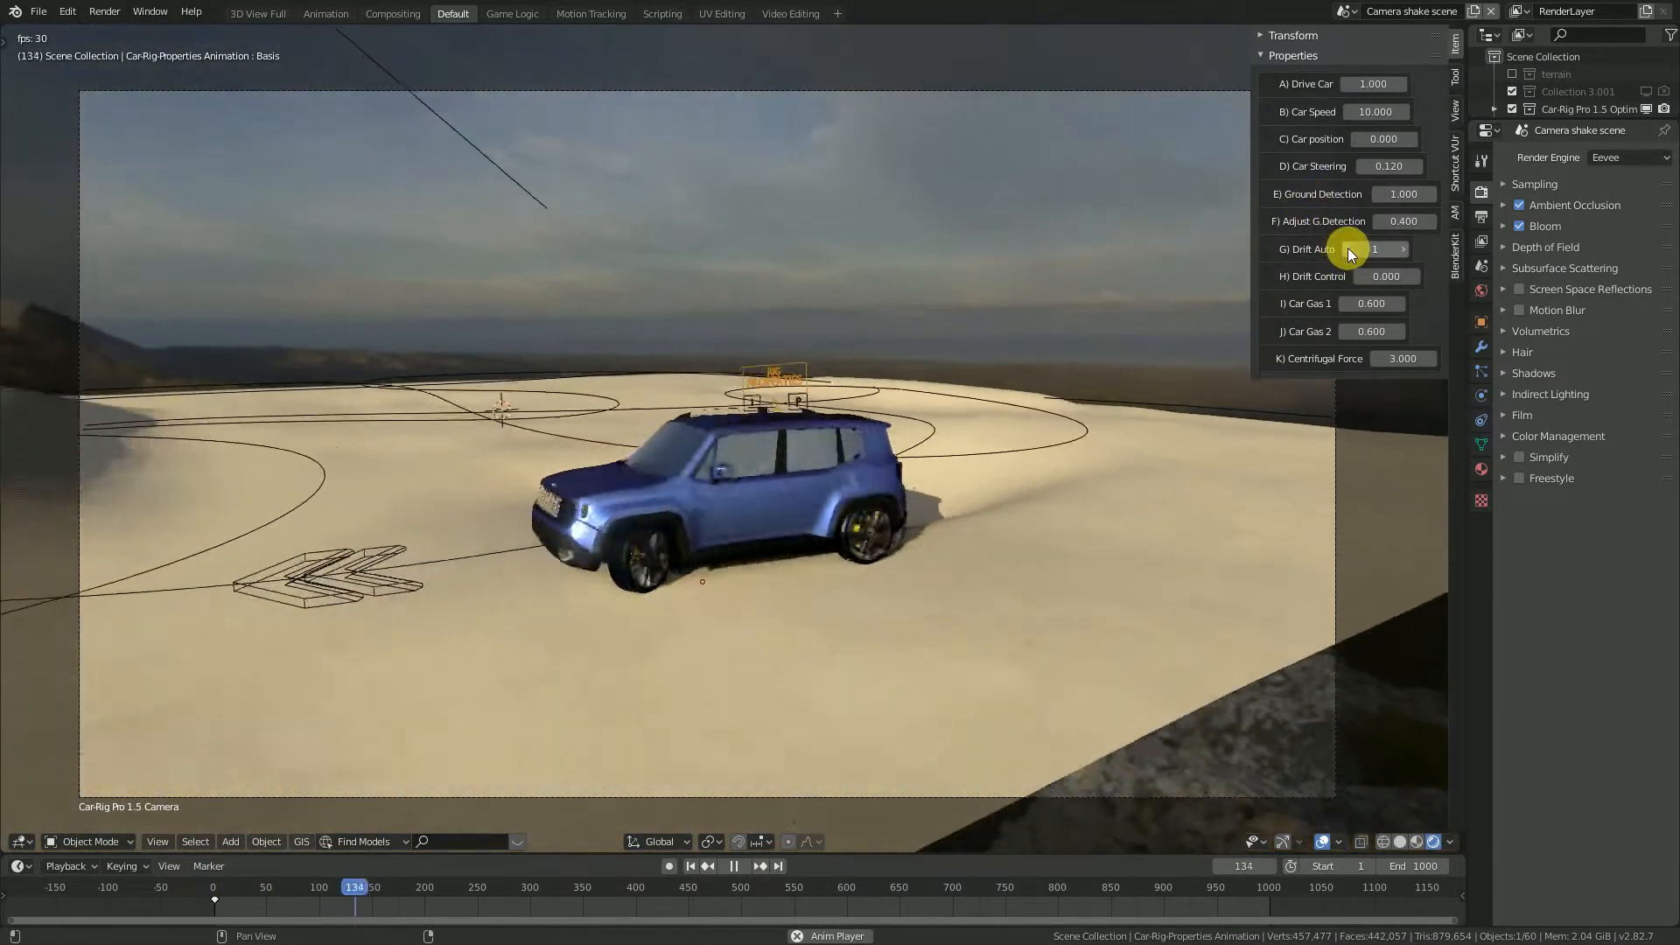
Set Drift Auto to 0 and Car Steering to 0.070, and preview the drive with the overlays temporarily hidden.
{"action": "left_click", "coordinate": [1348, 248]}
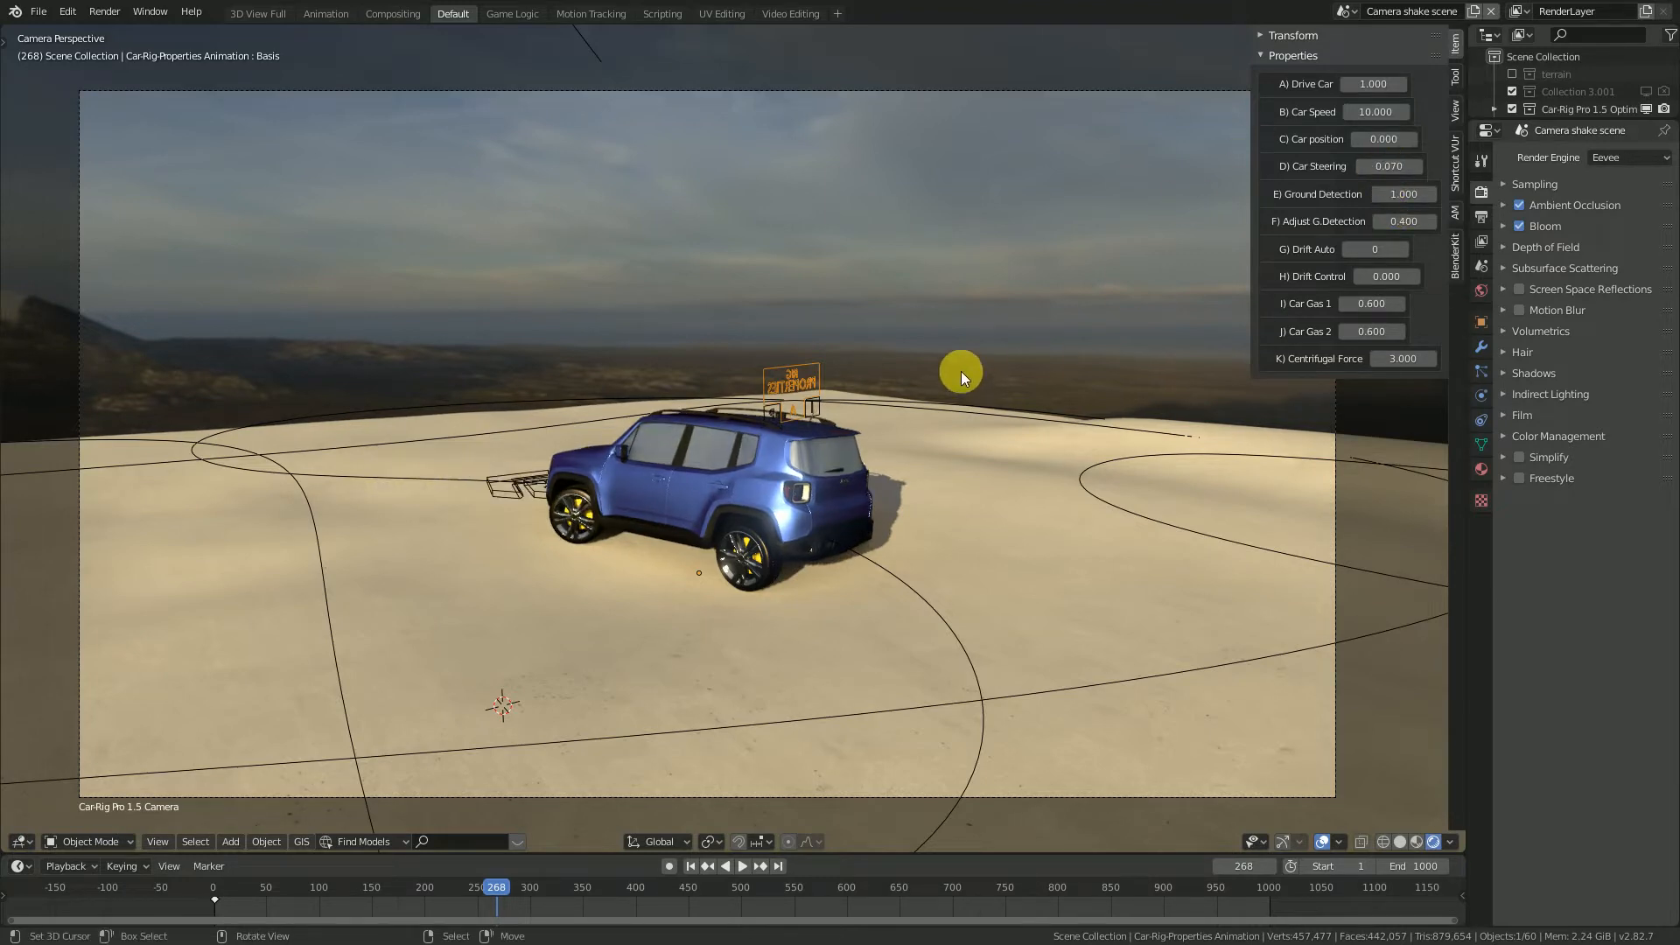
{"action": "left_click", "coordinate": [1323, 841]}
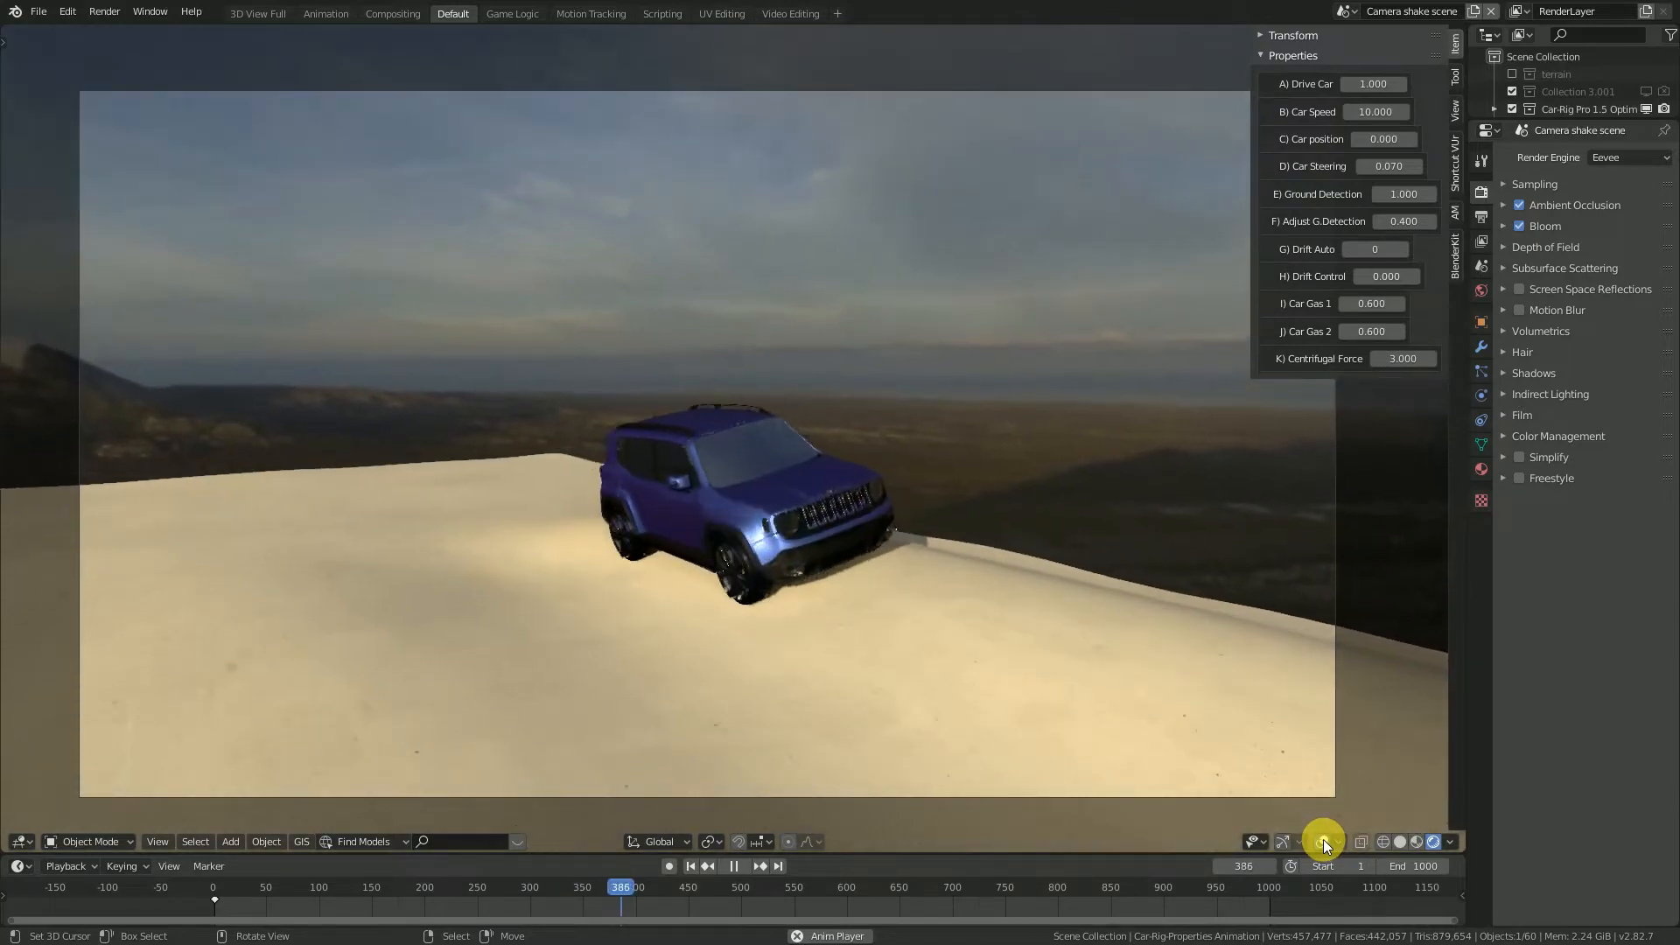
{"action": "left_click", "coordinate": [1323, 841]}
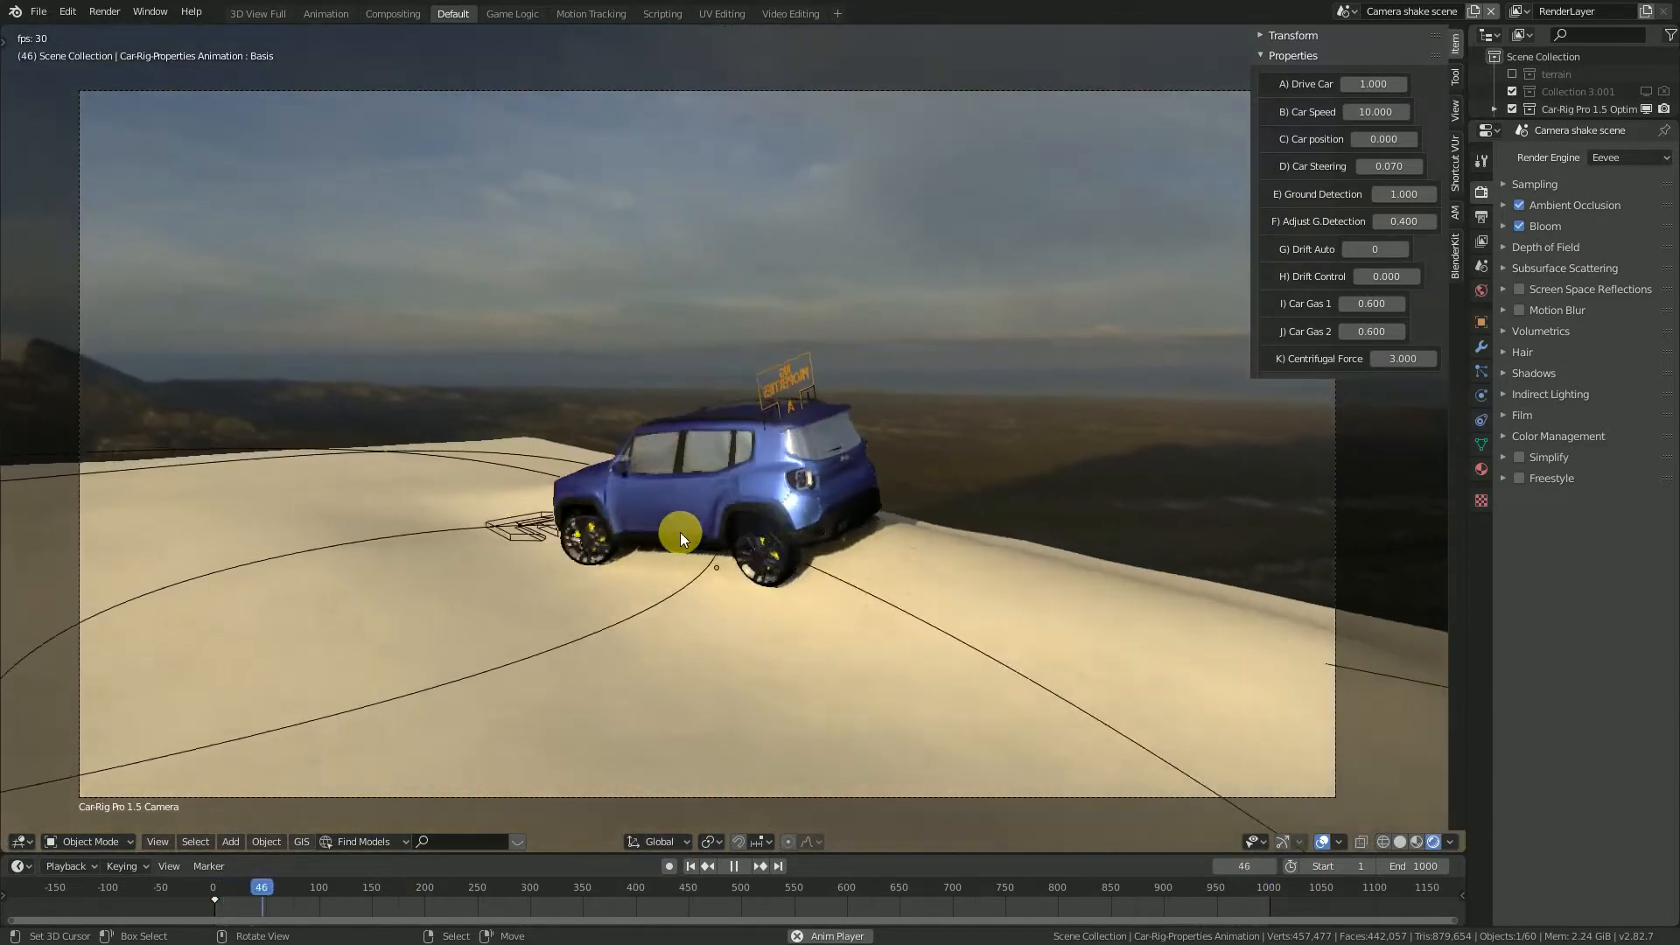
Pause playback at frame 135 and open the Ground.001 terrain mesh for editing.
{"action": "scroll", "coordinate": [776, 577], "scroll_direction": "down", "scroll_amount": 2}
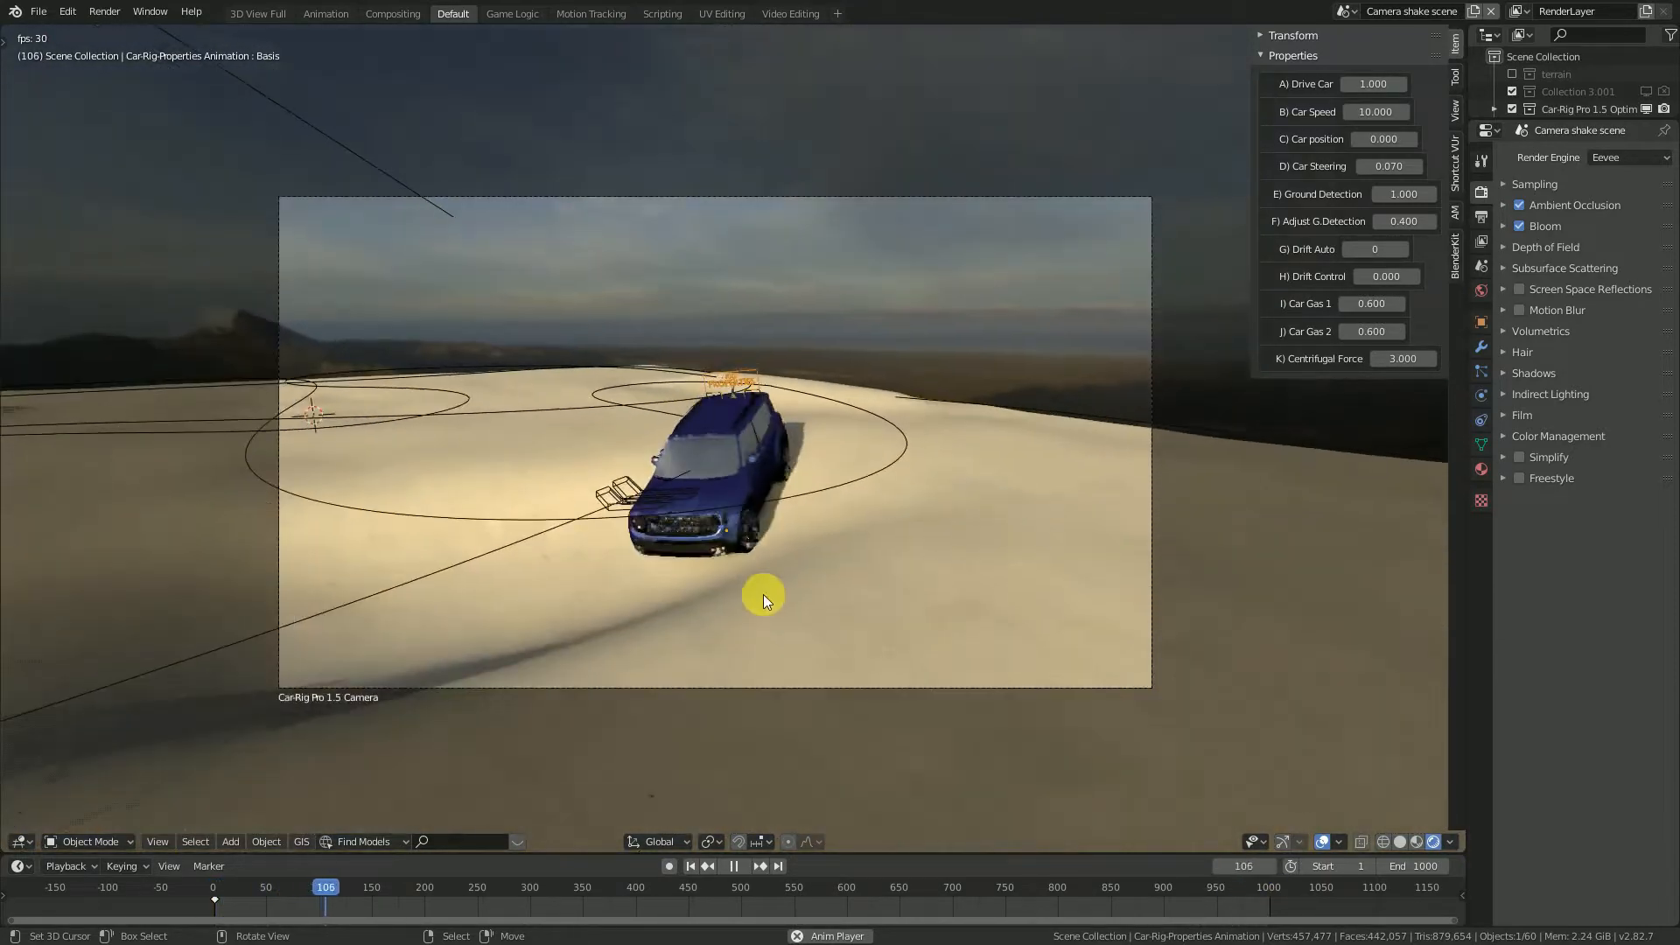
{"action": "key", "text": "space"}
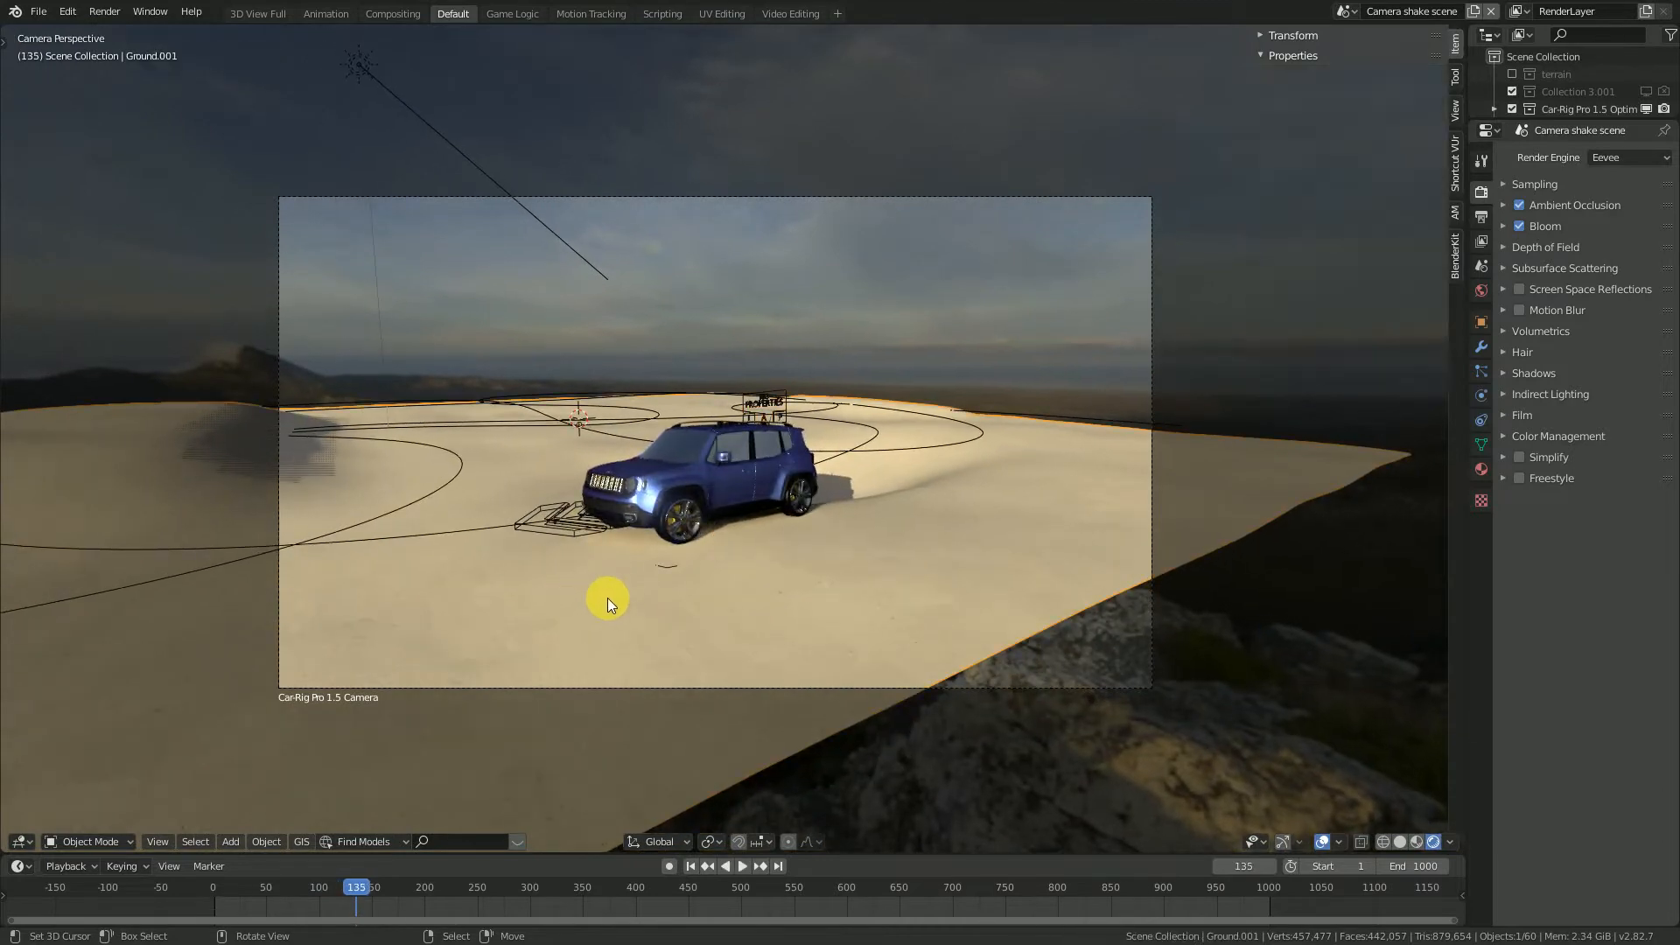
{"action": "key", "text": "Tab"}
{"action": "middle_click_drag", "start_coordinate": [619, 615], "coordinate": [701, 621]}
{"action": "scroll", "coordinate": [645, 626], "scroll_direction": "down", "scroll_amount": 3}
{"action": "scroll", "coordinate": [659, 616], "scroll_direction": "up", "scroll_amount": 2}
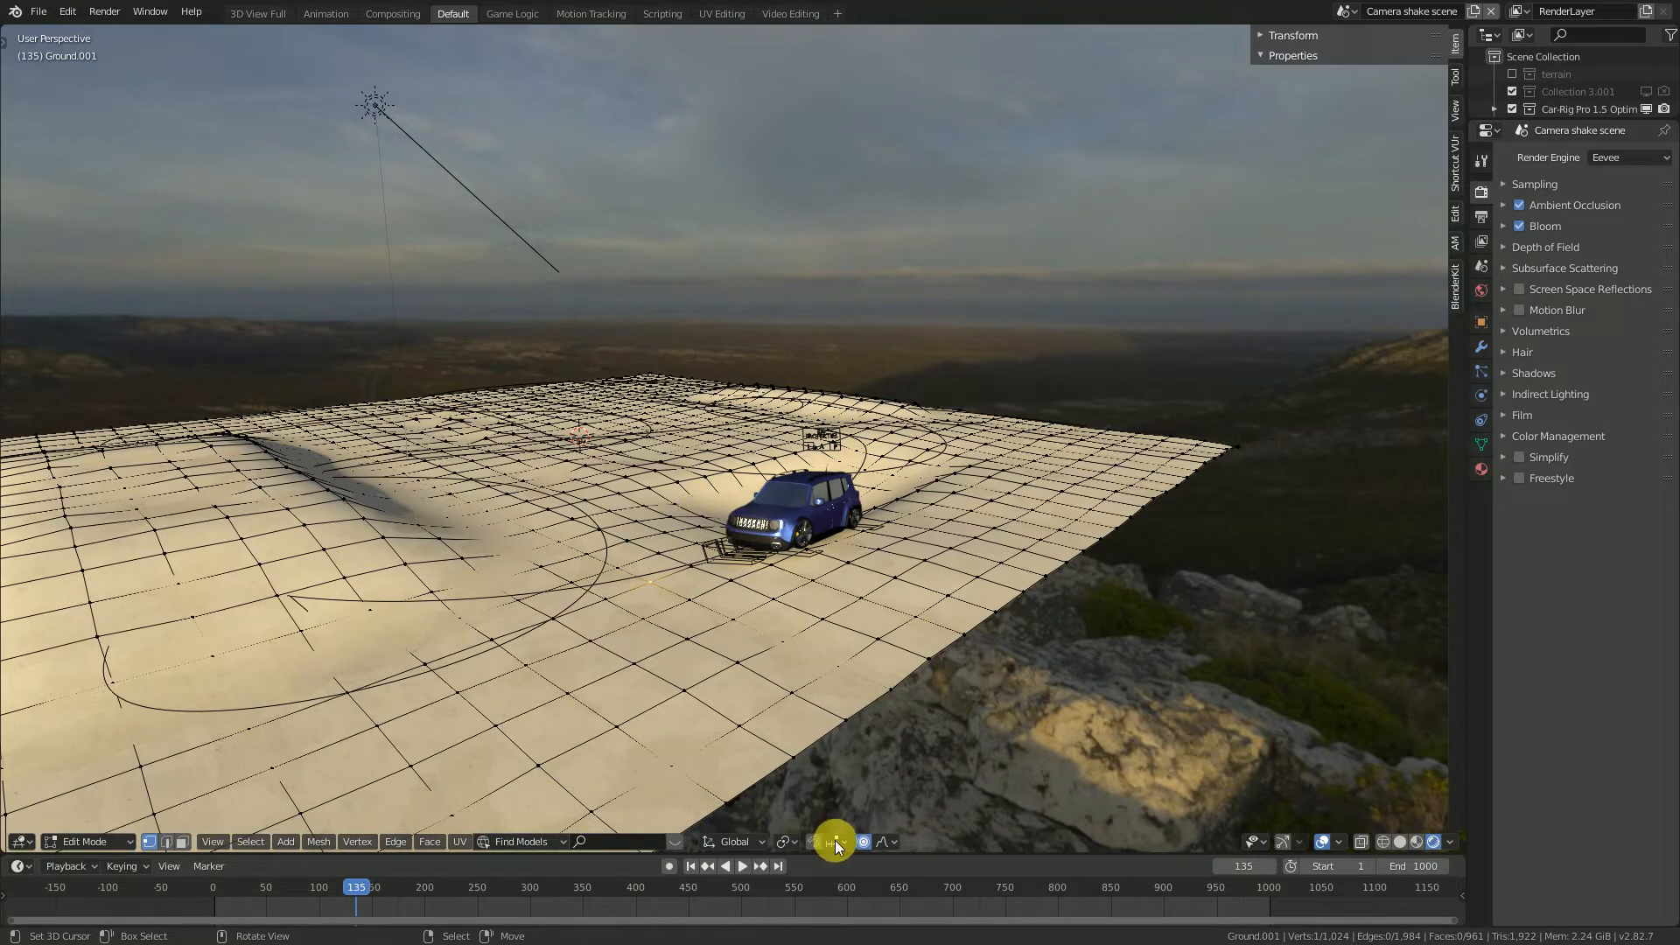
Reshape the ground ahead of the car by moving a vertex with Sphere-falloff proportional editing at size 7.40, and play the animation.
{"action": "left_click", "coordinate": [864, 841]}
{"action": "left_click", "coordinate": [885, 842]}
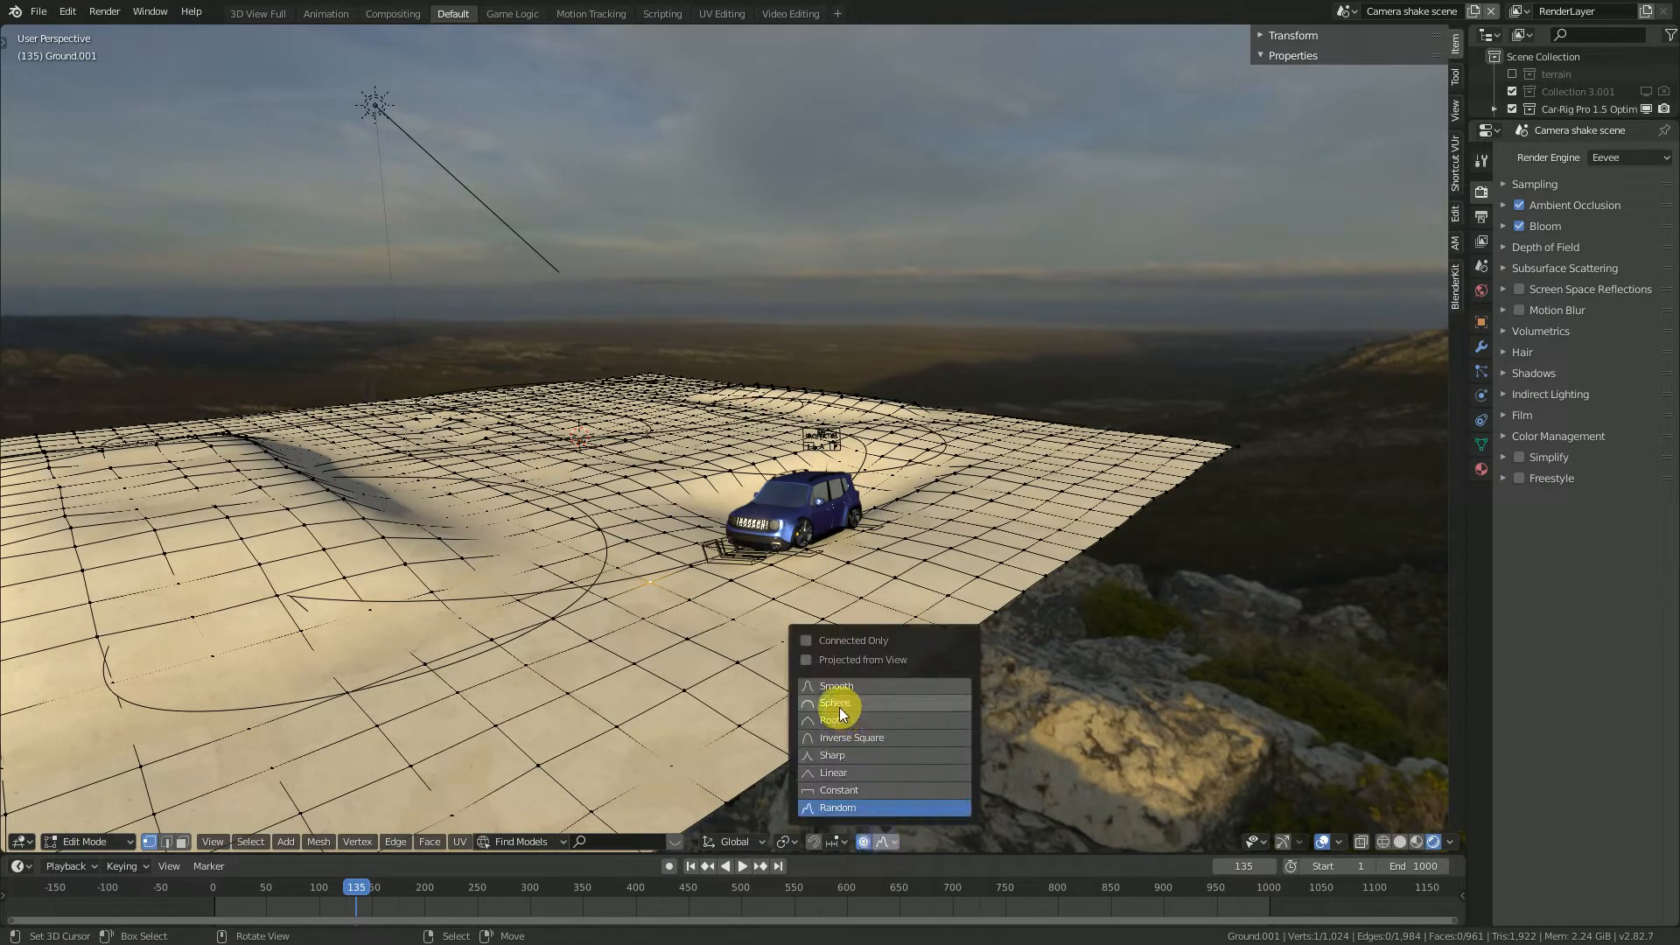
{"action": "left_click", "coordinate": [838, 704]}
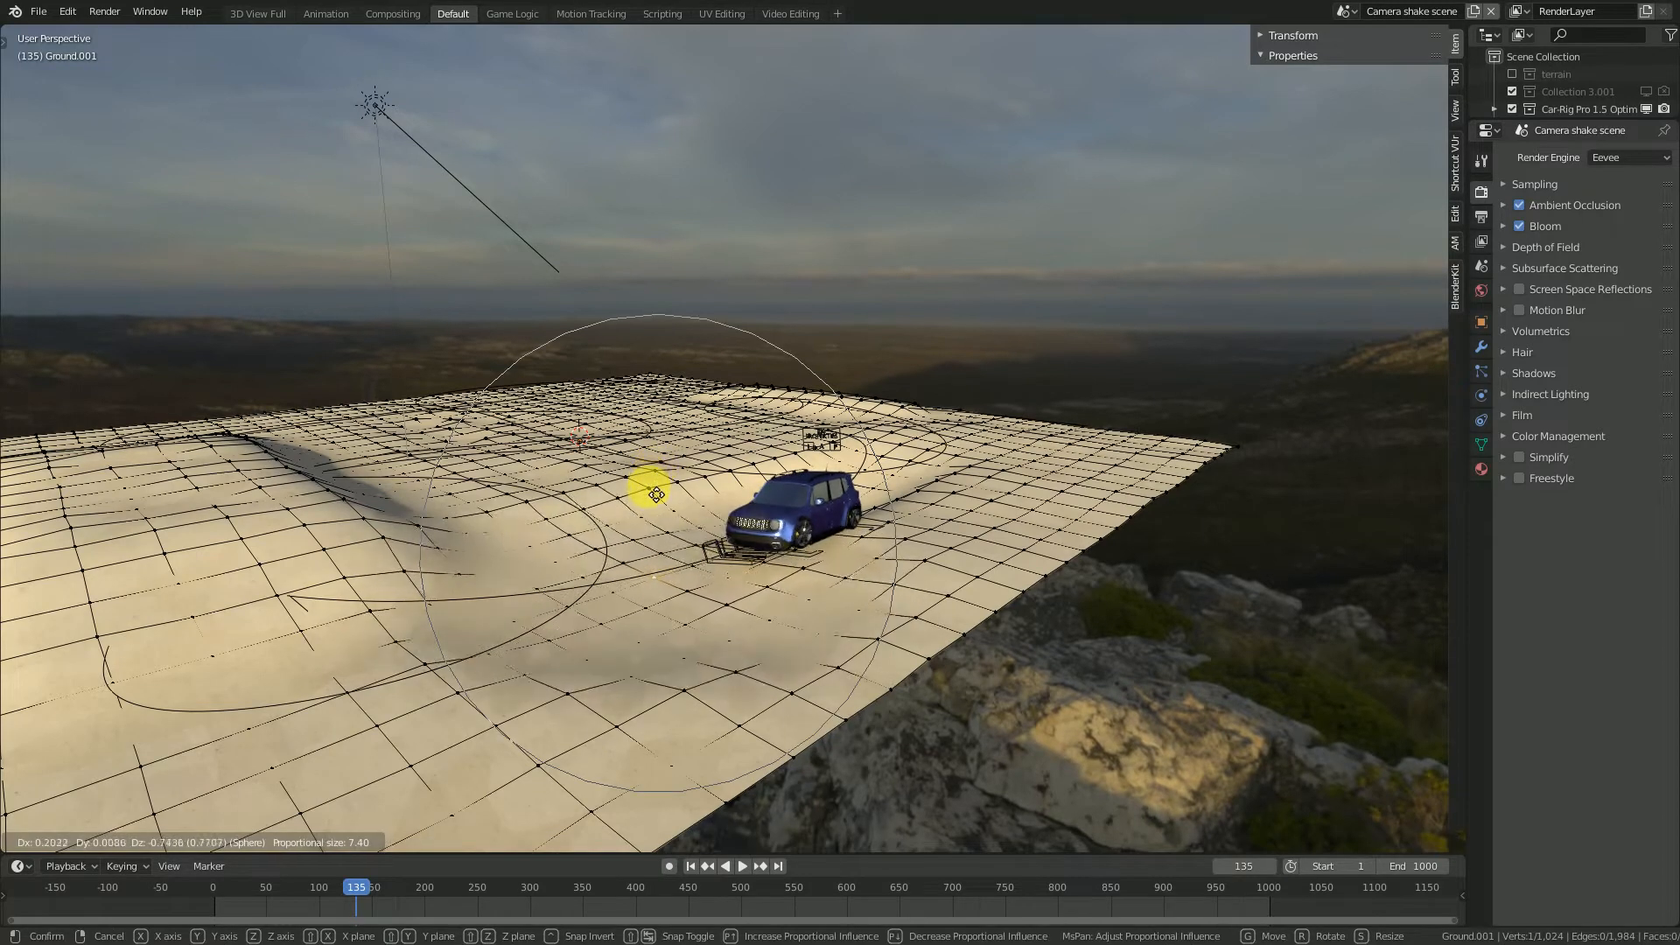
{"action": "left_click", "coordinate": [652, 489]}
{"action": "key", "text": "space"}
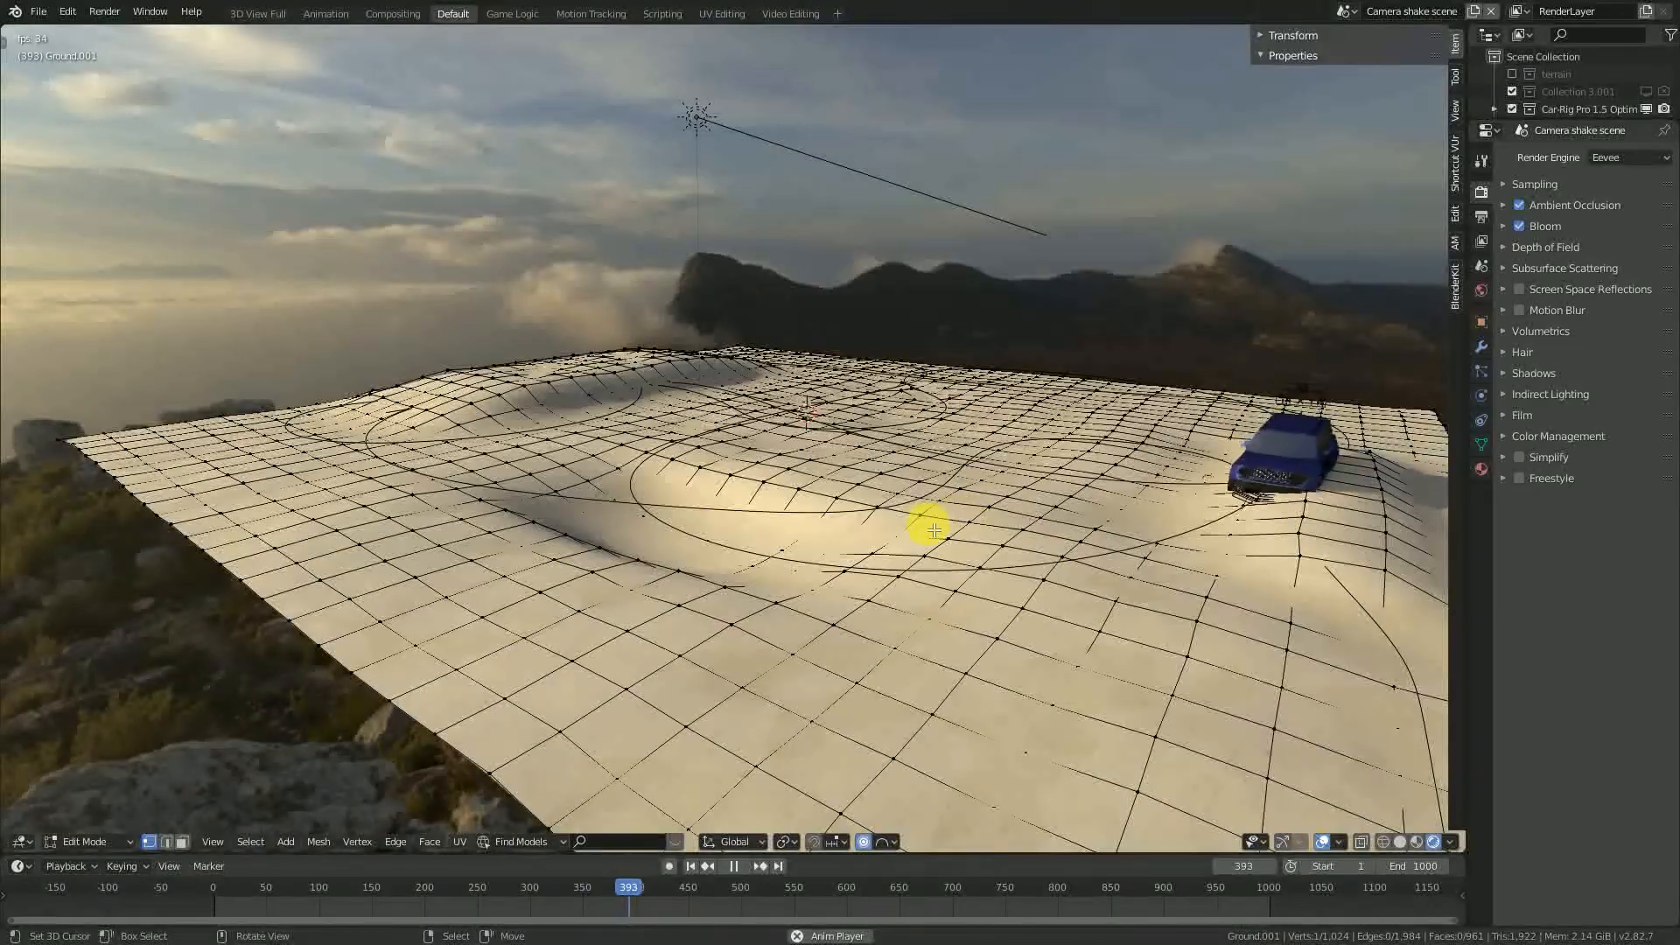
Move a Ground.001 vertex by 0.056, -0.249, 0.848 with proportional size 7.400, and play the animation in Object Mode.
{"action": "middle_click_drag", "start_coordinate": [785, 561], "coordinate": [906, 569]}
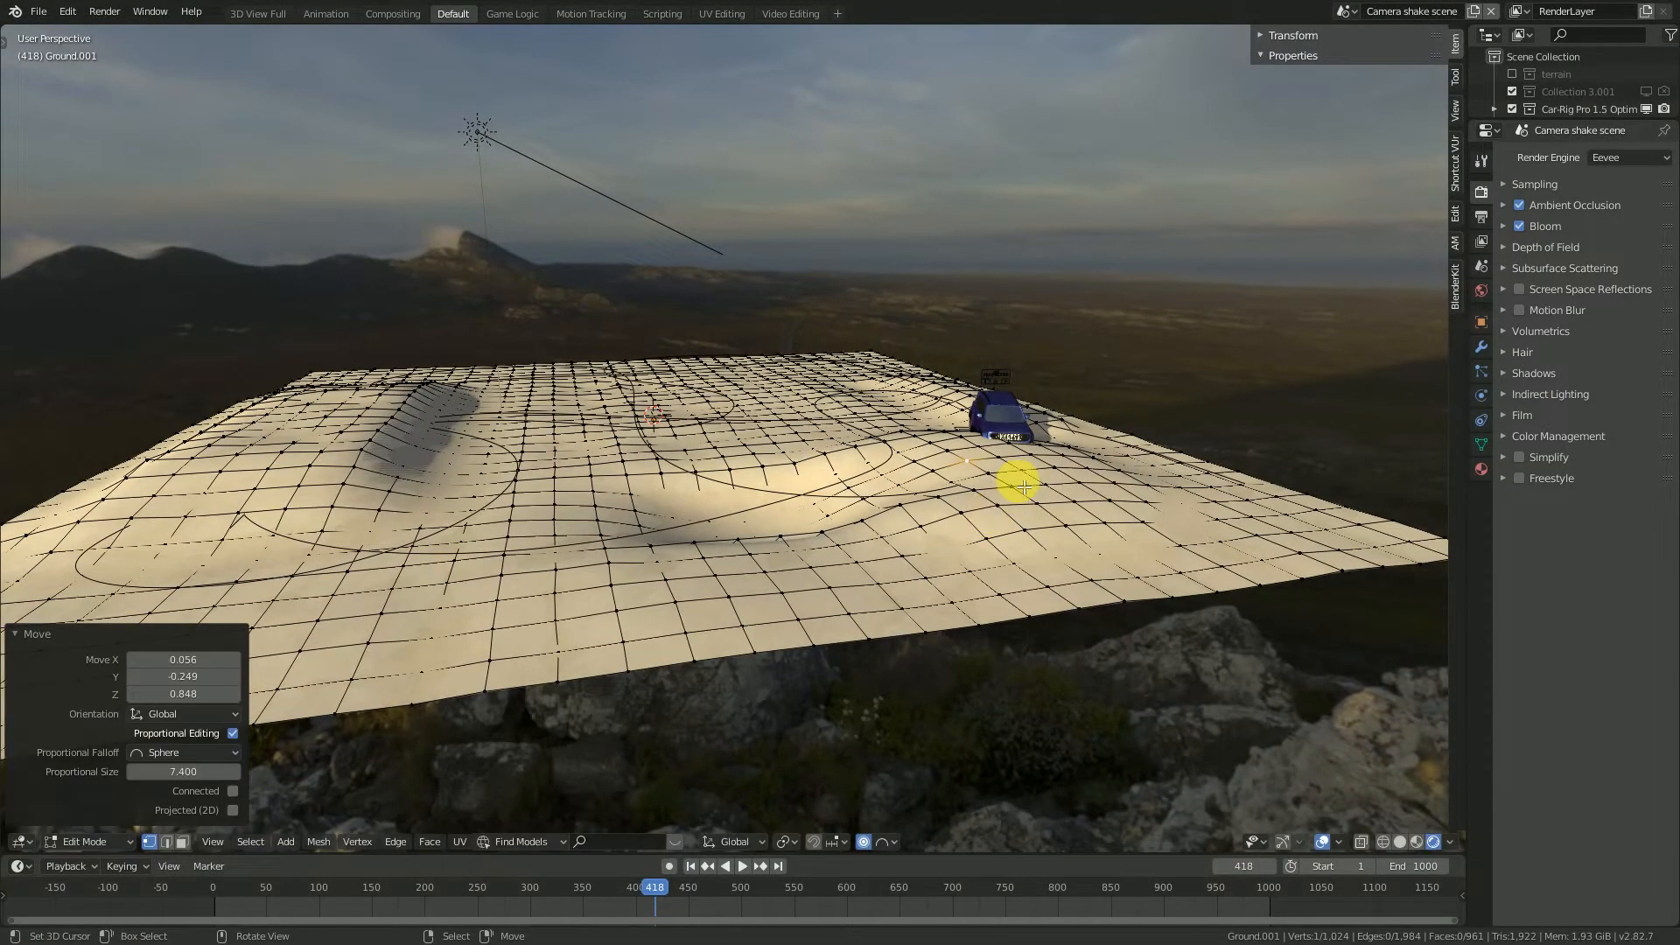
{"action": "key", "text": "Tab"}
{"action": "key", "text": "space"}
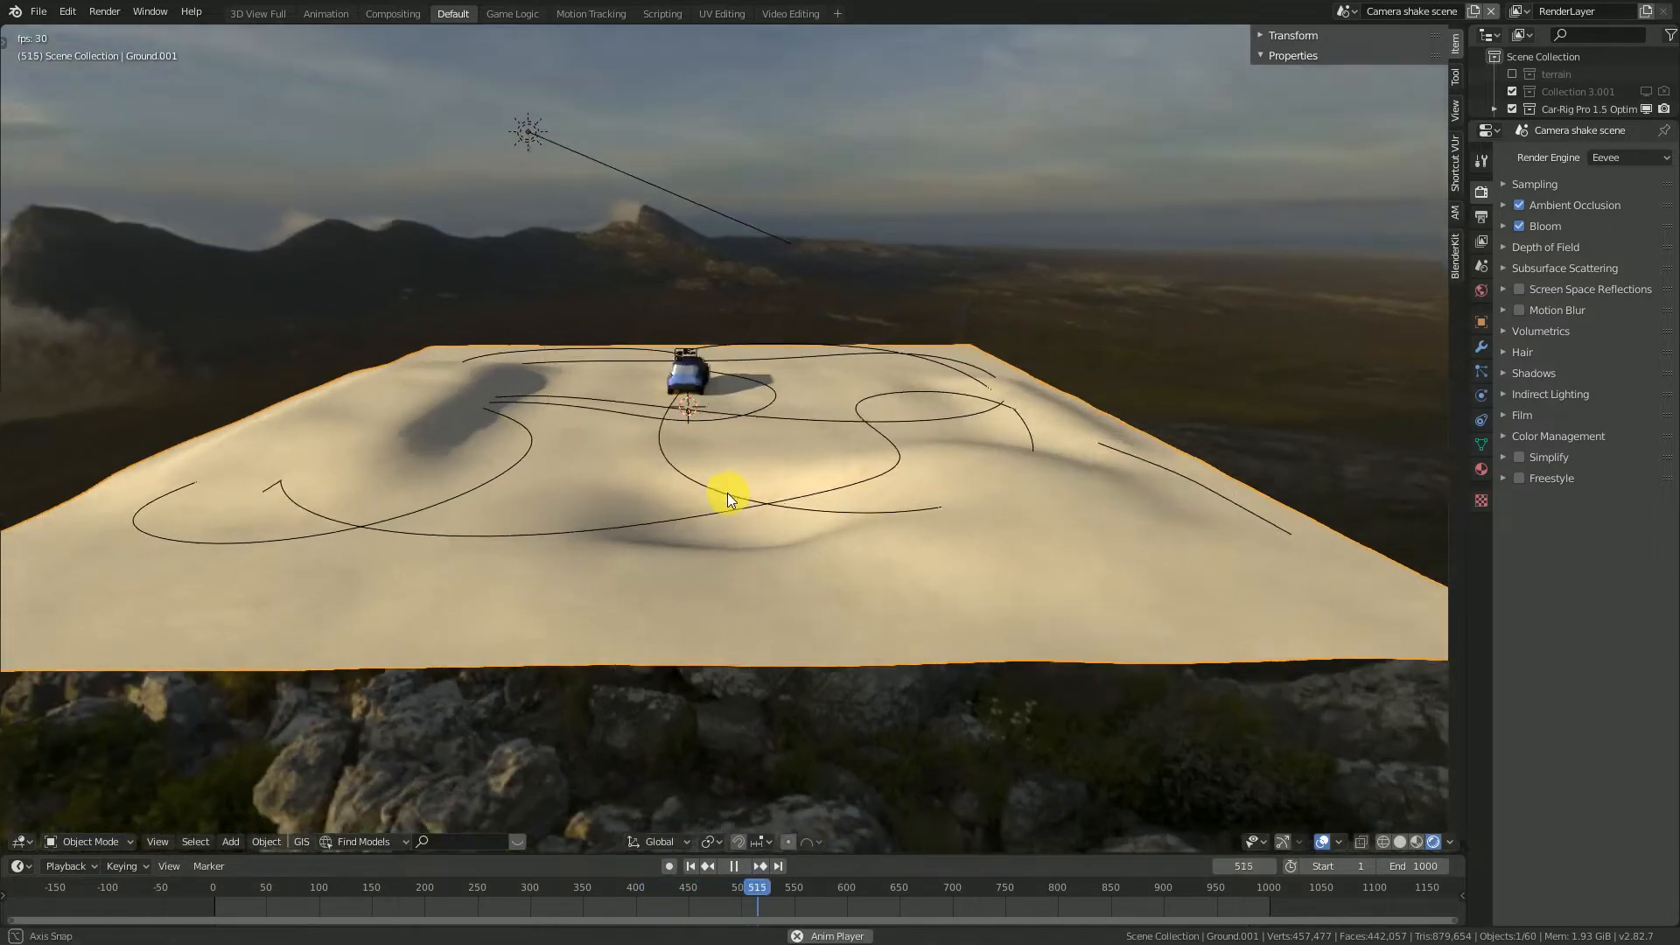
{"action": "key", "text": "Tab"}
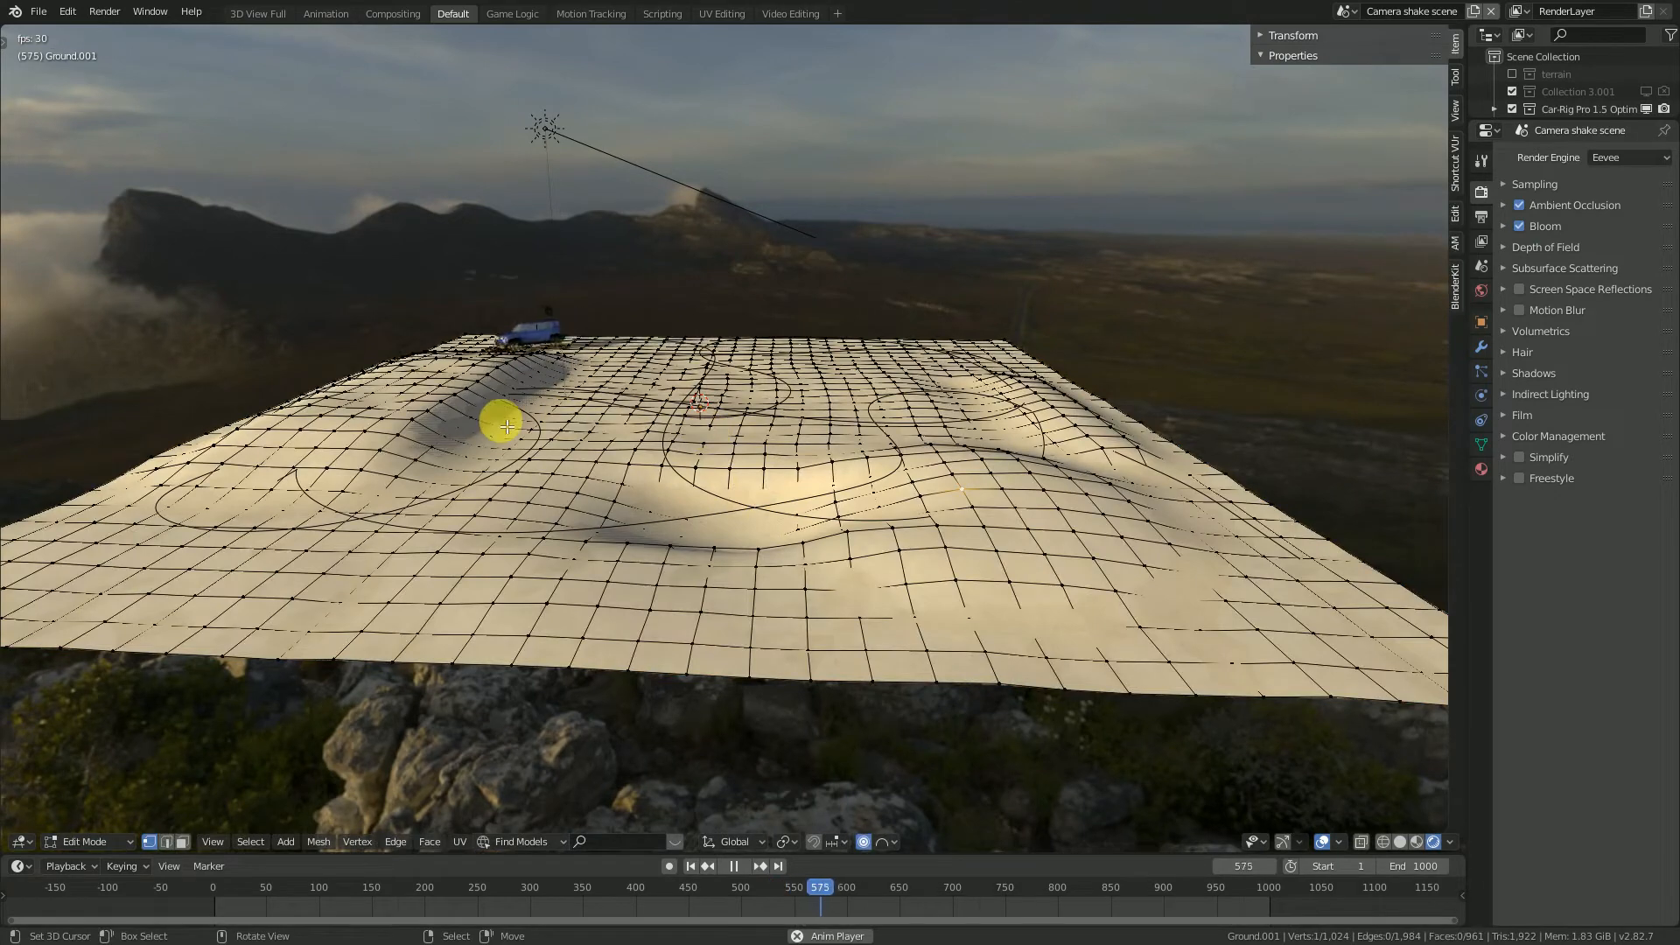
{"action": "key", "text": "Tab"}
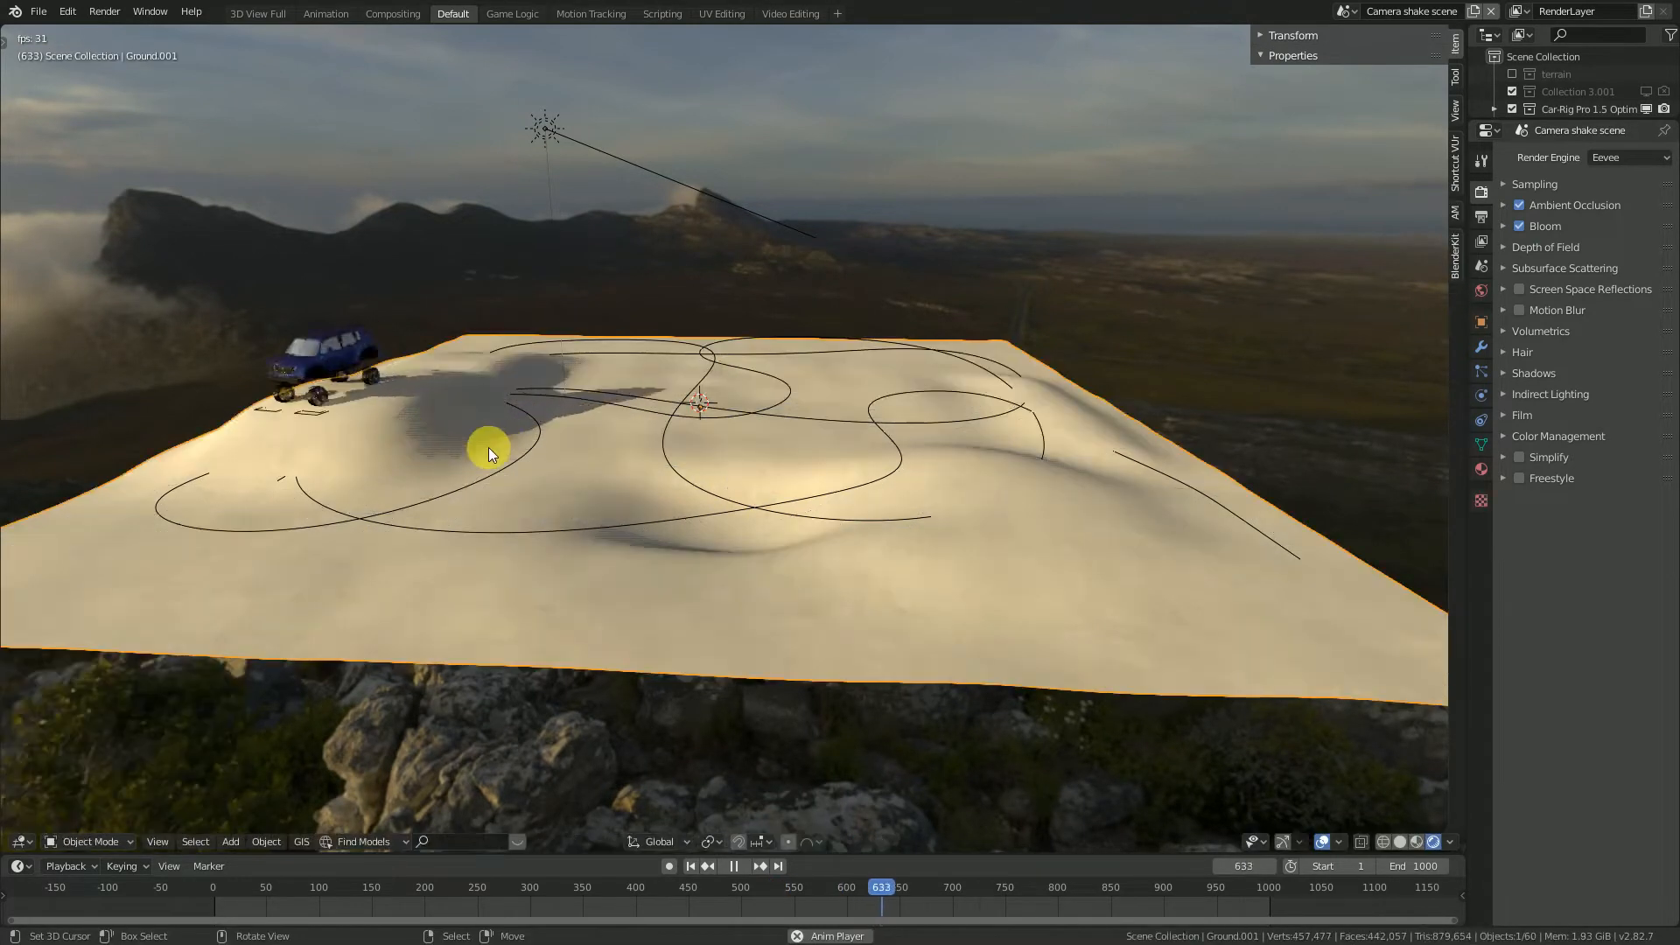
Switch editing from the Trajectoire path to the Ground.001 mesh and raise areas with Sphere-falloff moves of 0.730 and 1.242 in Z.
{"action": "middle_click_drag", "start_coordinate": [481, 465], "coordinate": [469, 500]}
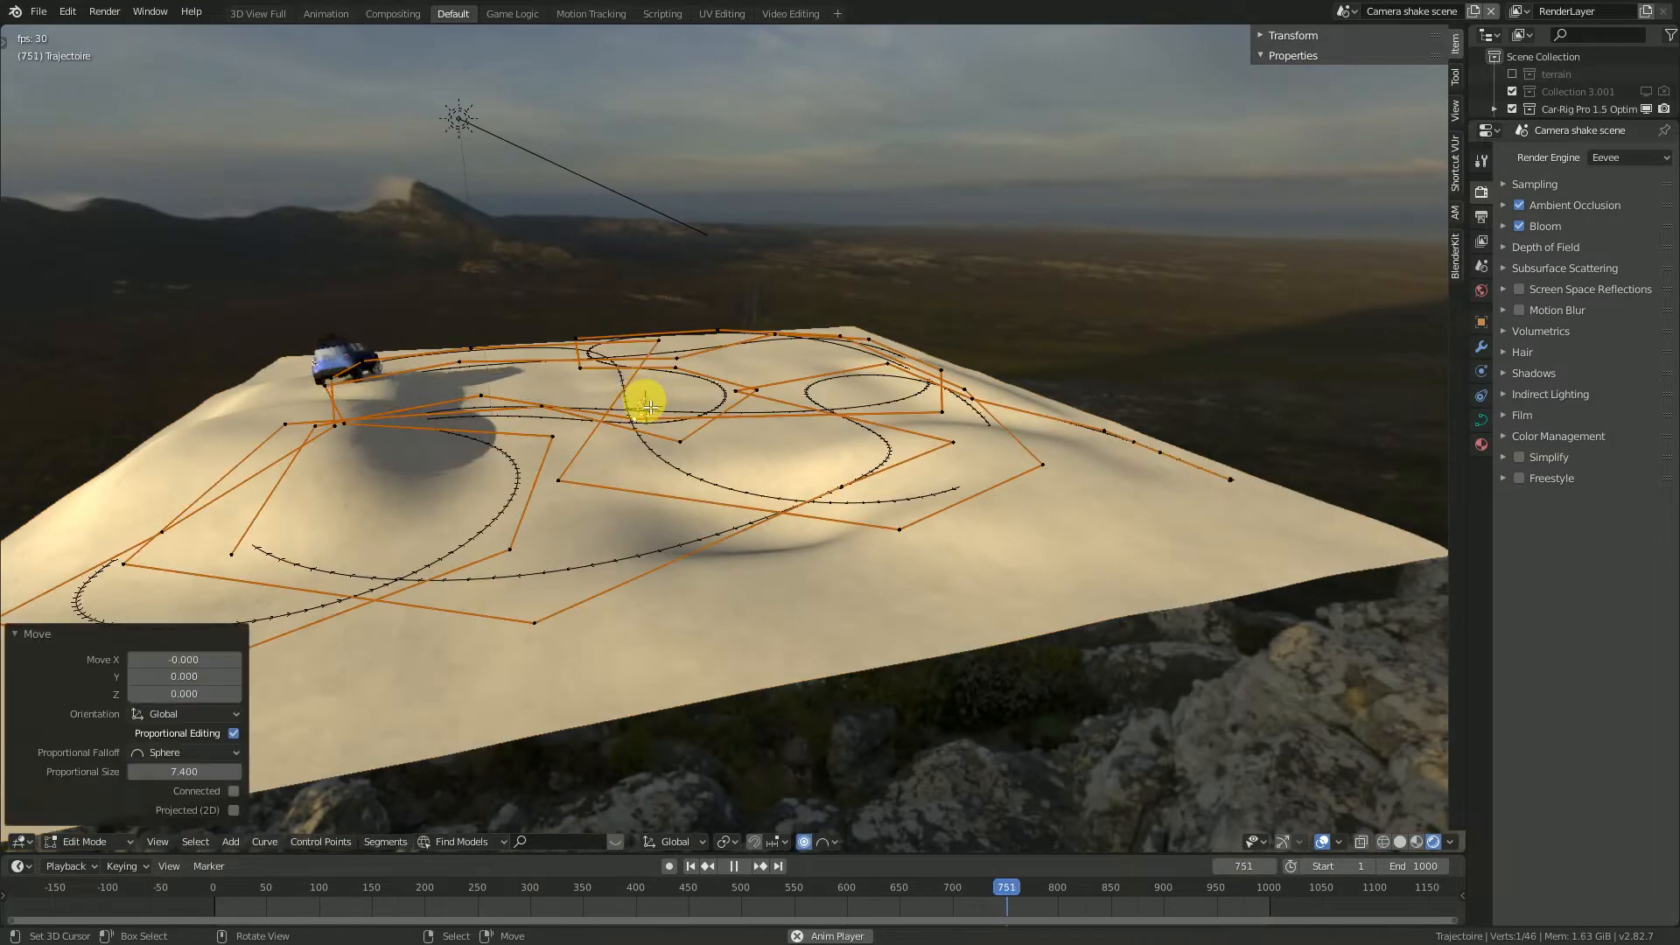
{"action": "key", "text": "Tab"}
{"action": "left_click", "coordinate": [656, 400]}
{"action": "key", "text": "Tab"}
{"action": "key", "text": "g"}
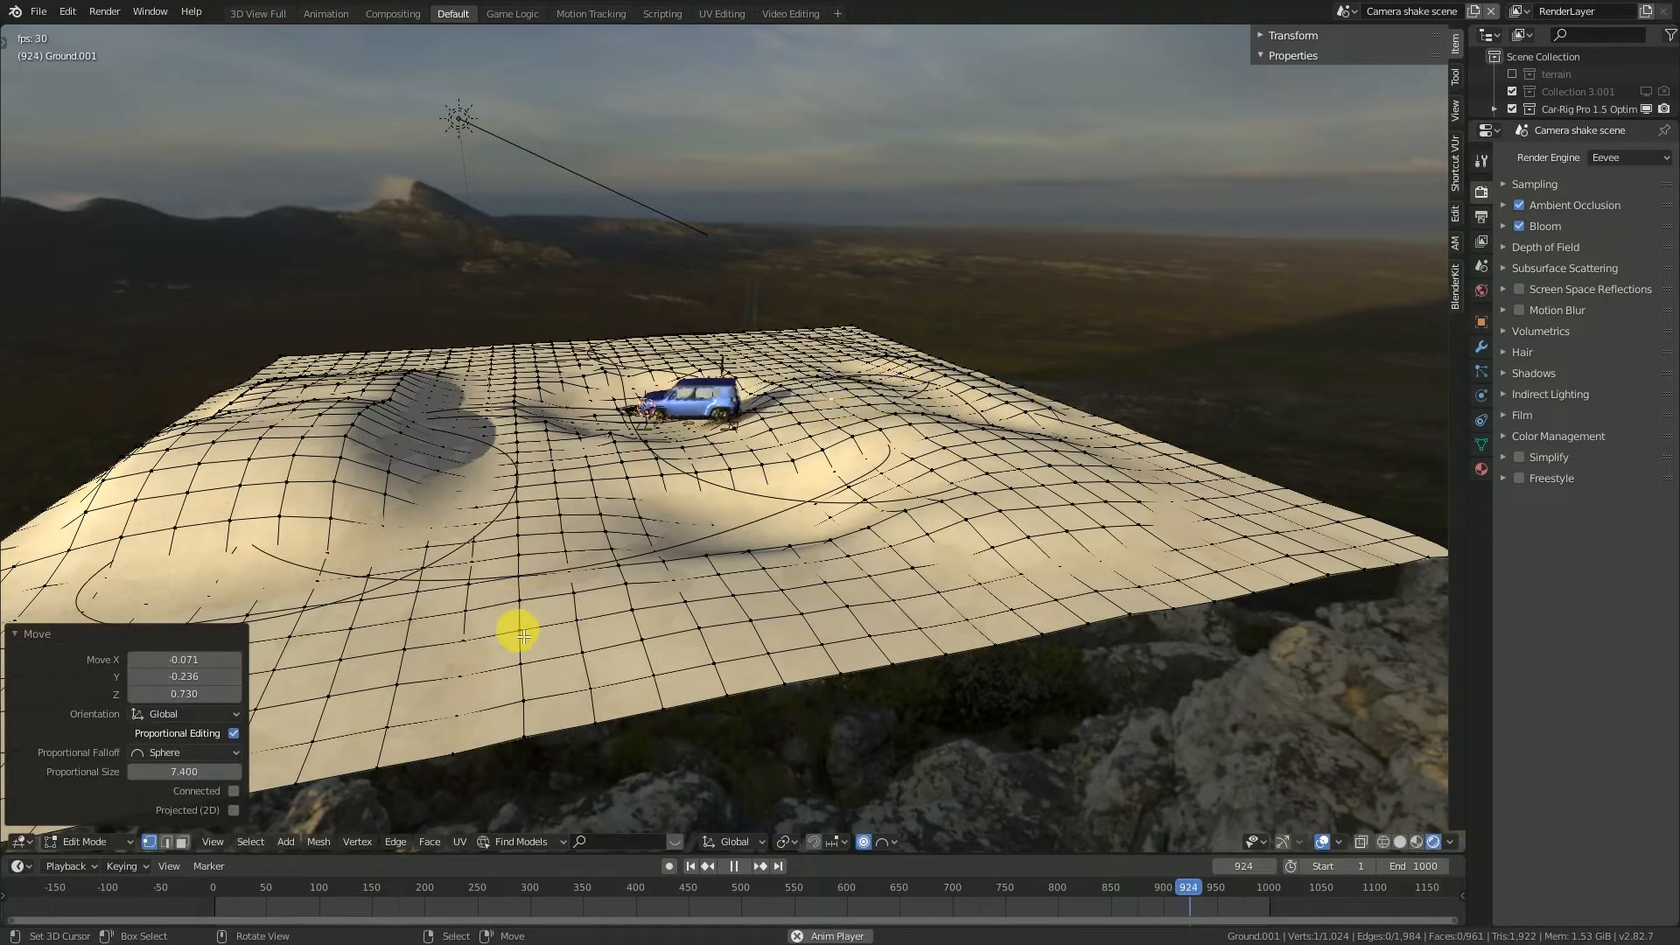
{"action": "middle_click_drag", "start_coordinate": [465, 561], "coordinate": [777, 552]}
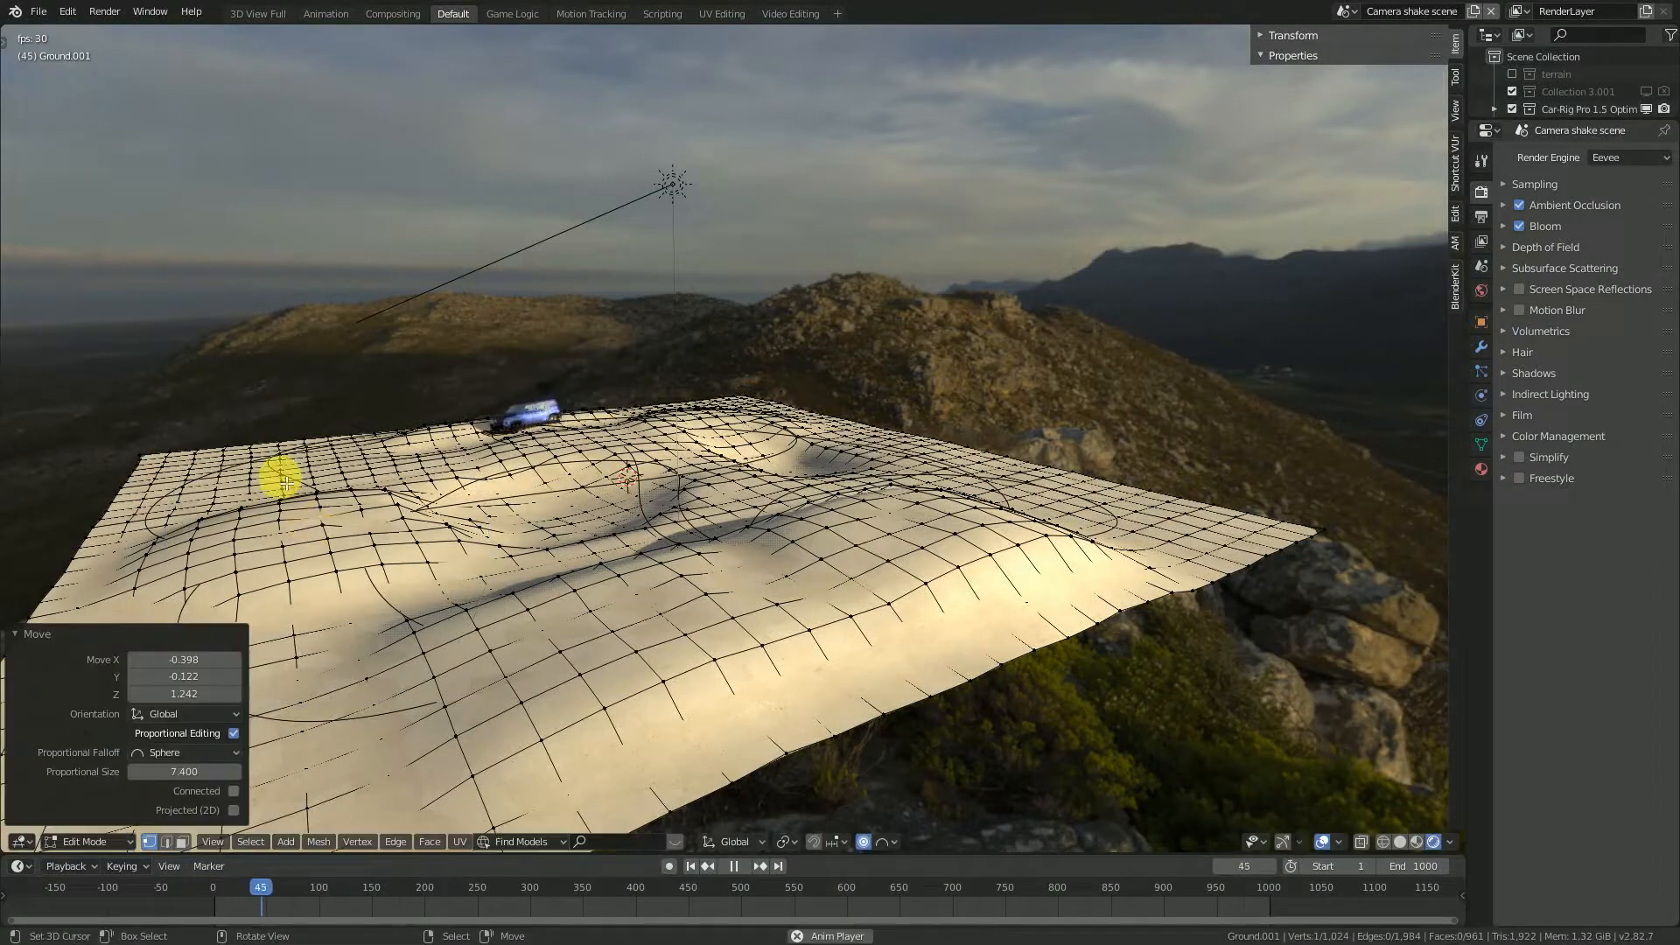
{"action": "key", "text": "Tab"}
Preview the drive through the Car-Rig Pro 1.5 Camera, enlarging its frame and hiding the viewport overlays.
{"action": "key", "text": "KP_0"}
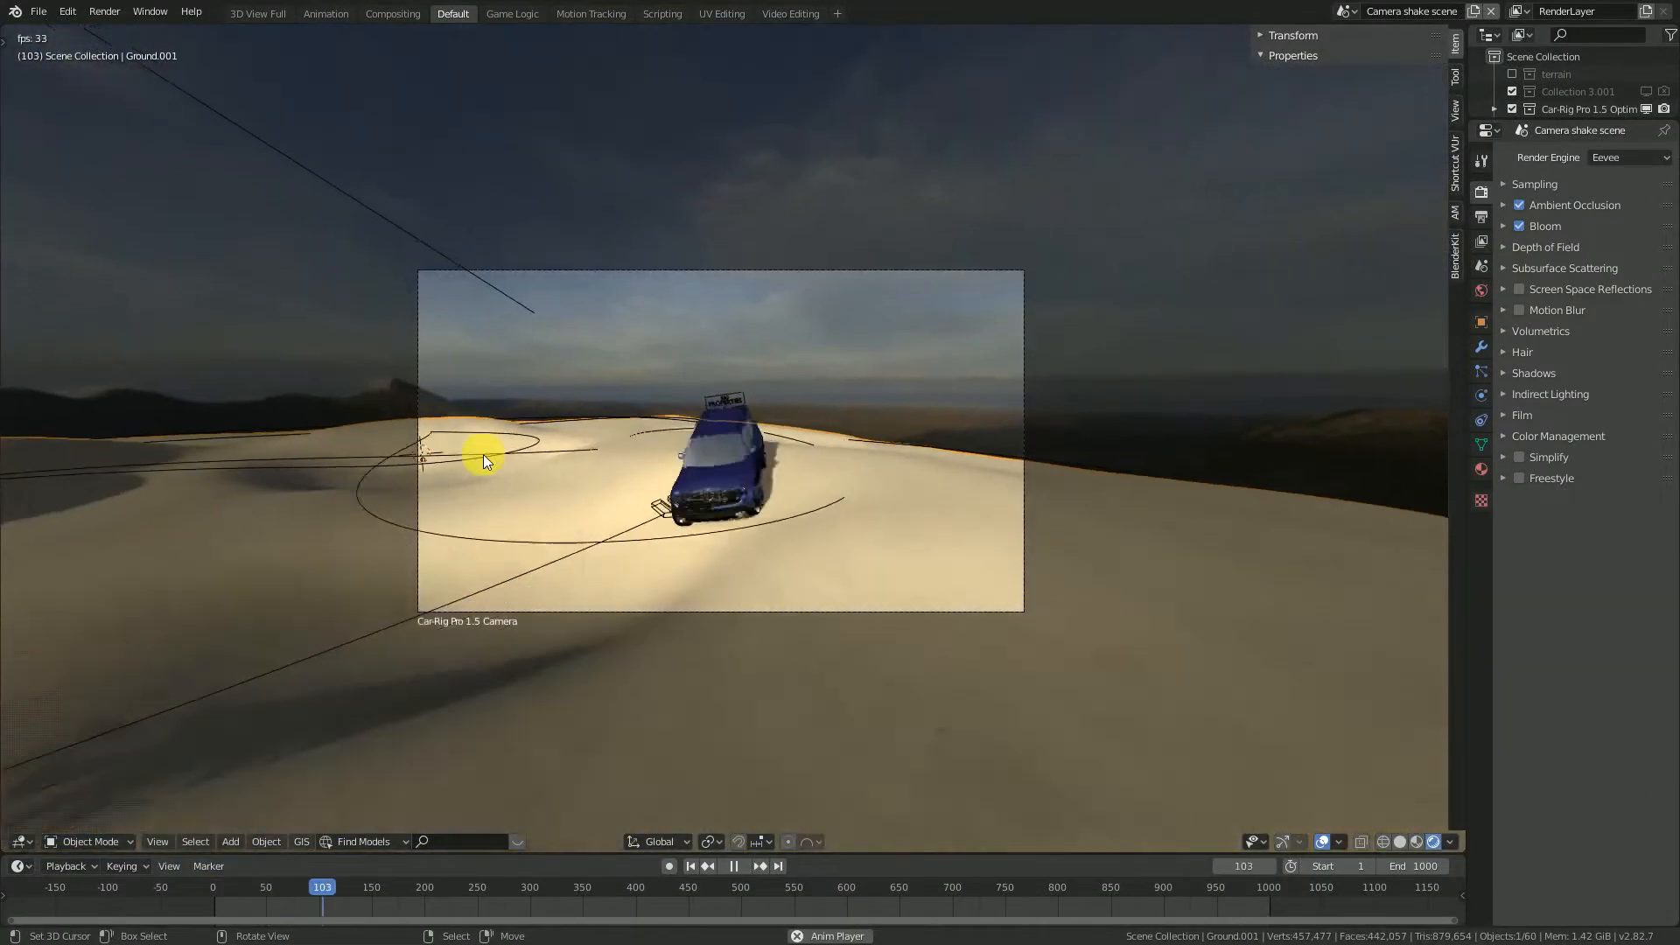
{"action": "scroll", "coordinate": [630, 481], "scroll_direction": "up", "scroll_amount": 3}
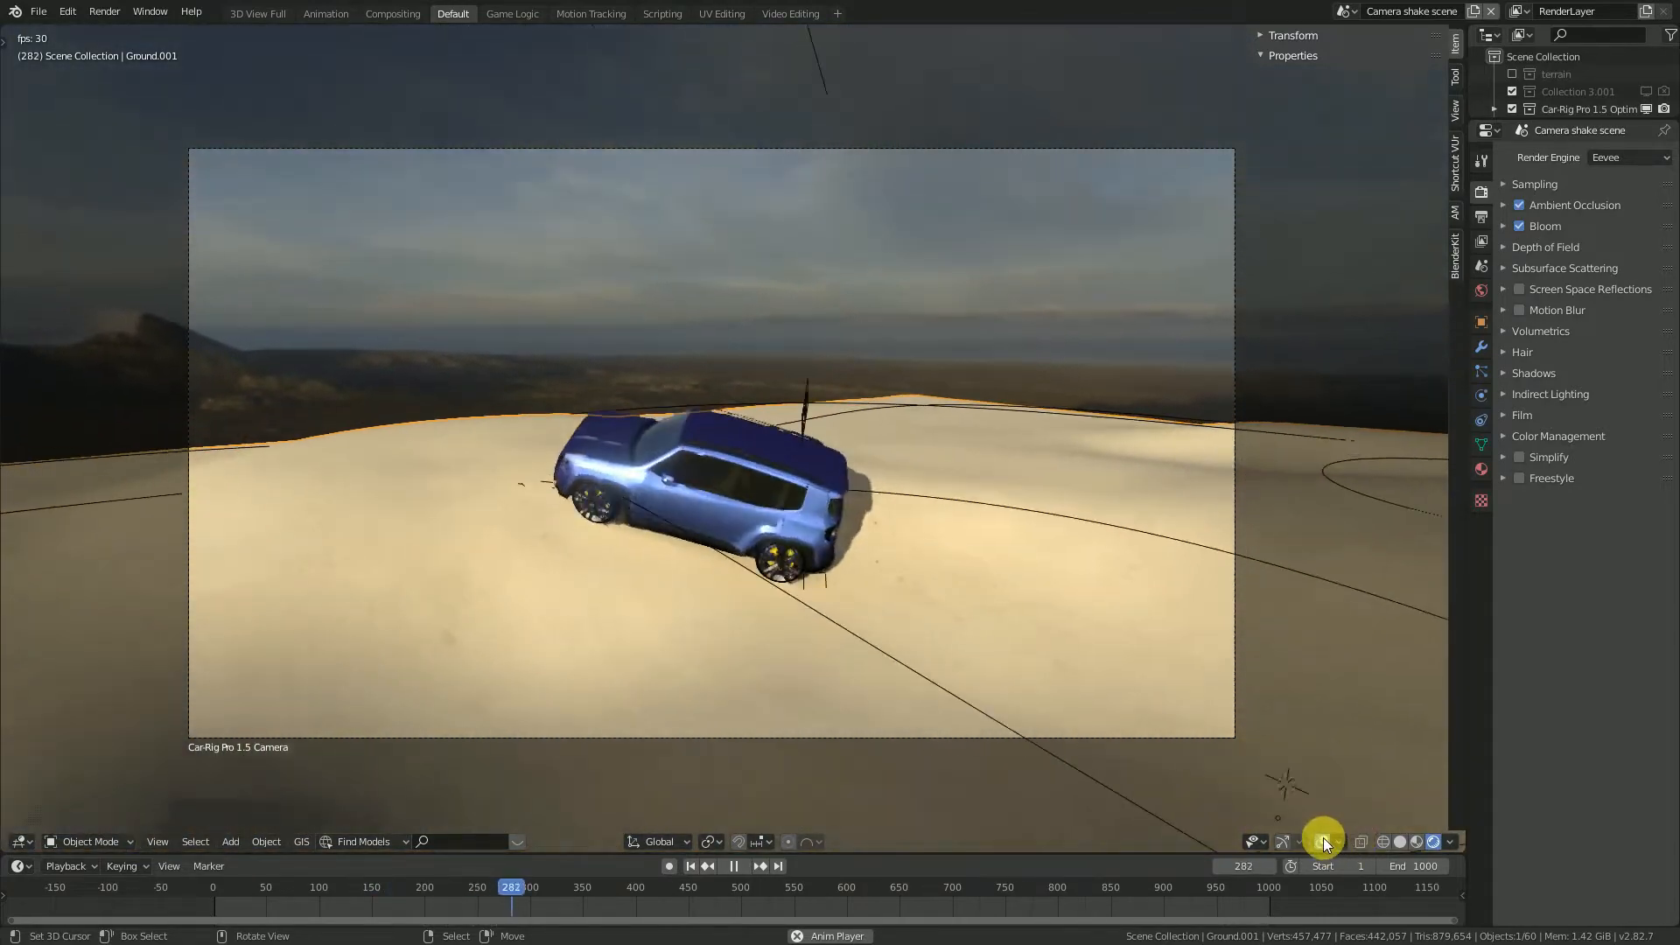
{"action": "left_click", "coordinate": [1322, 842]}
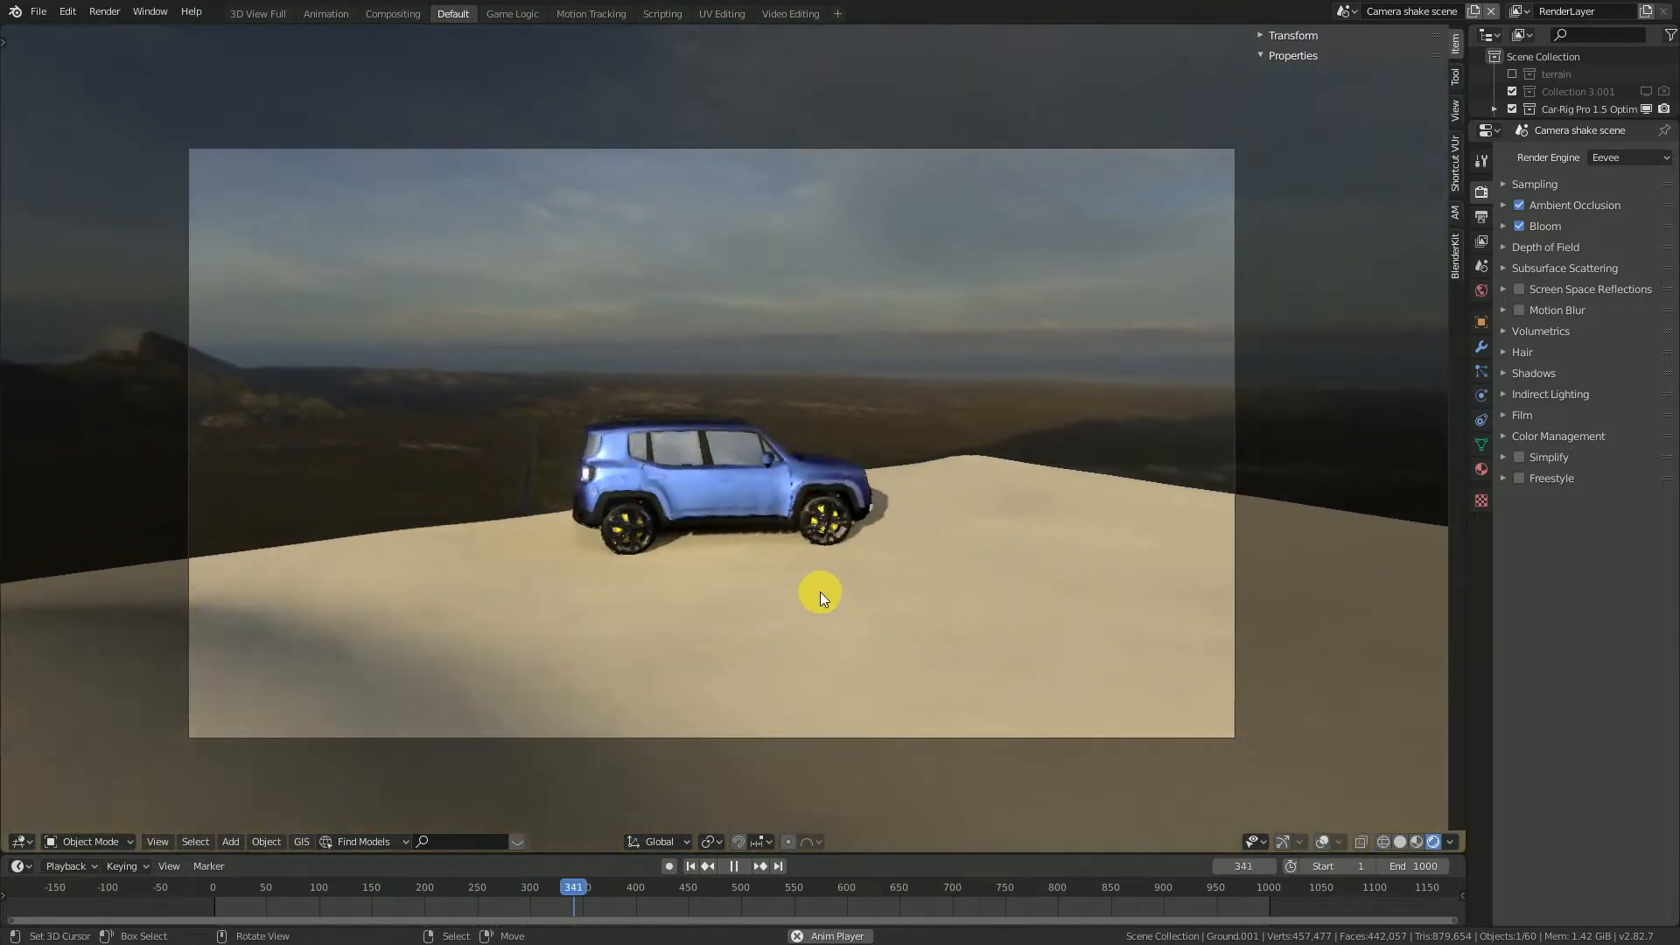
{"action": "scroll", "coordinate": [842, 595], "scroll_direction": "up", "scroll_amount": 1}
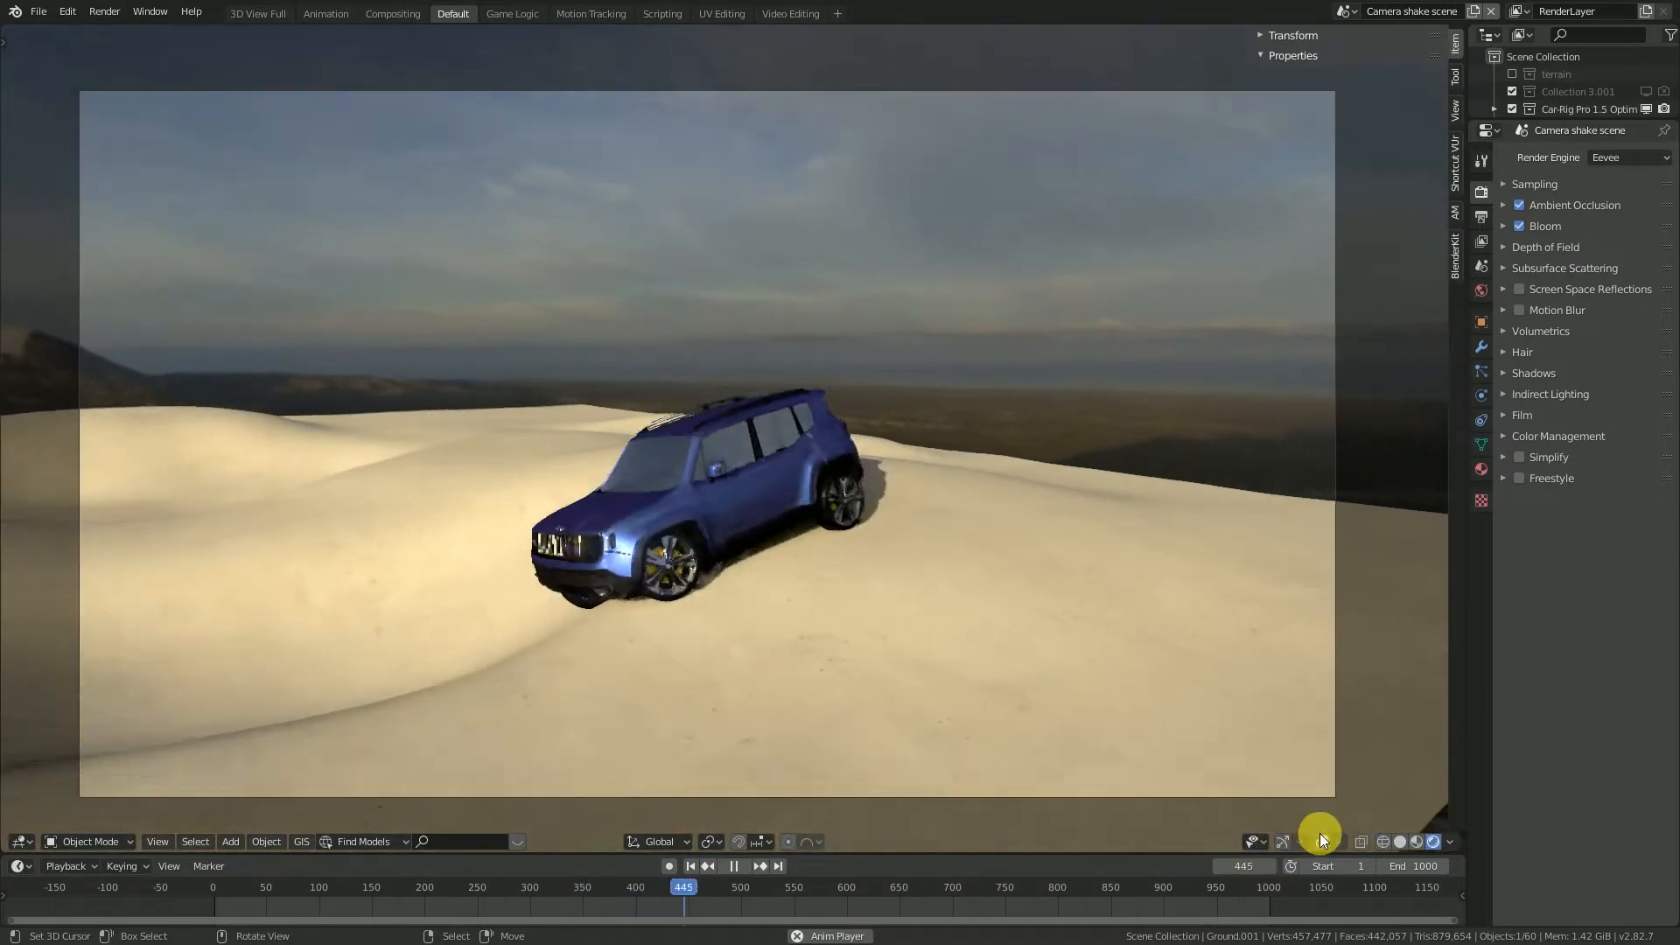
Compare the camera-view drive with viewport overlays shown and hidden, ending with the overlays turned on.
{"action": "left_click", "coordinate": [1322, 840]}
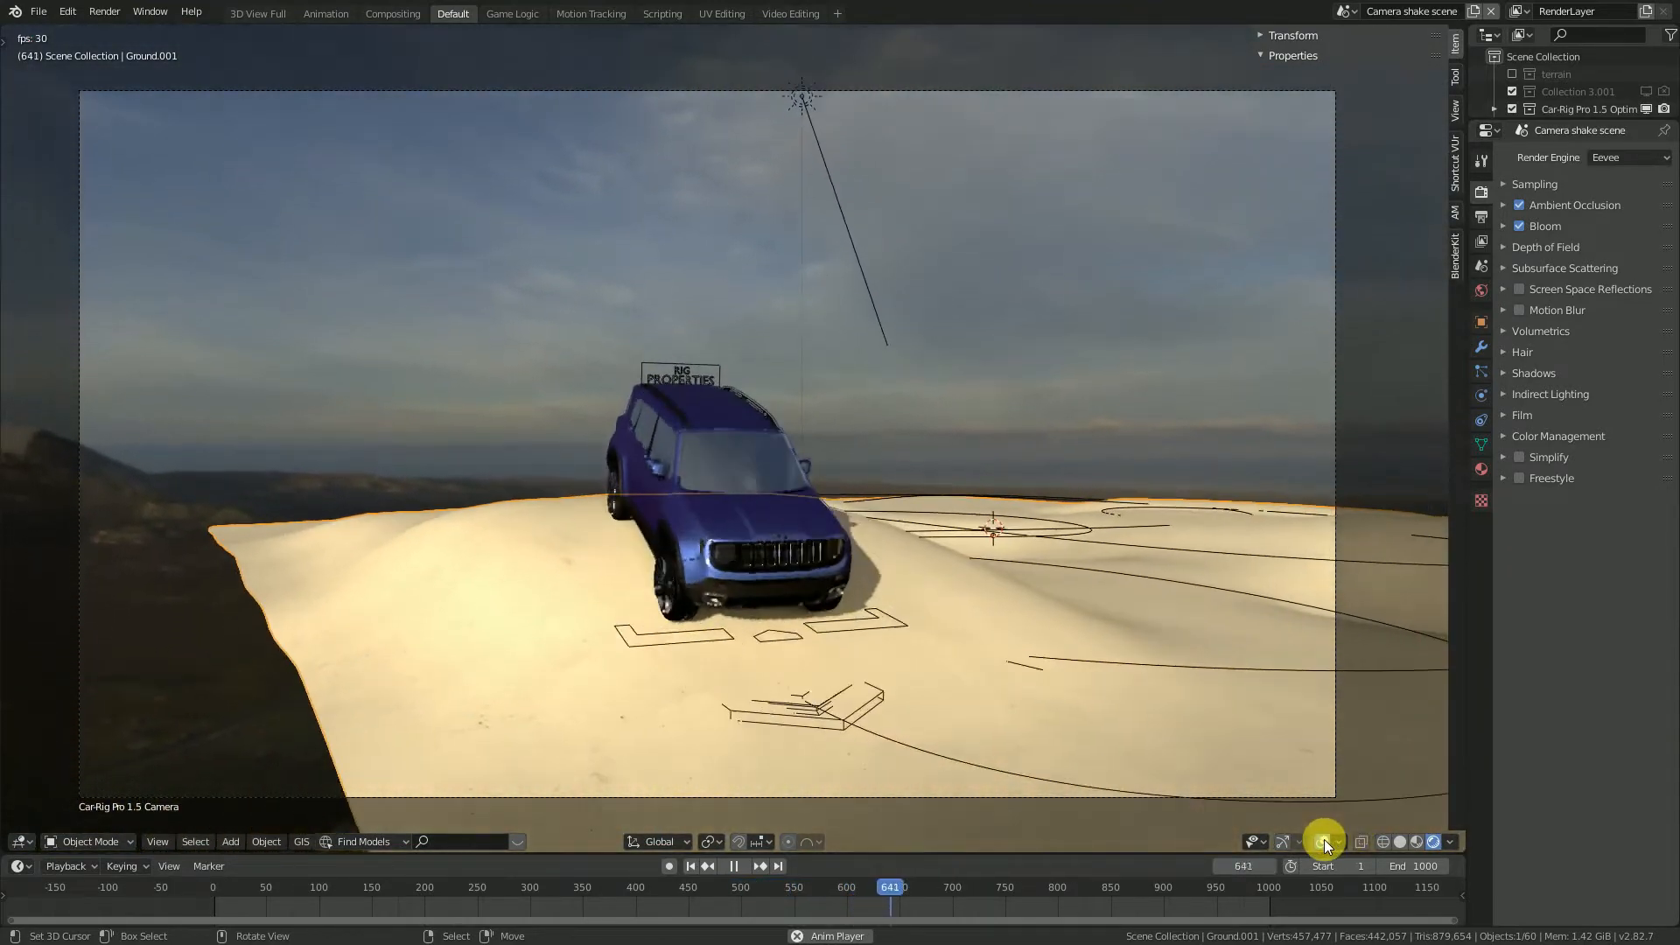
{"action": "left_click", "coordinate": [1323, 841]}
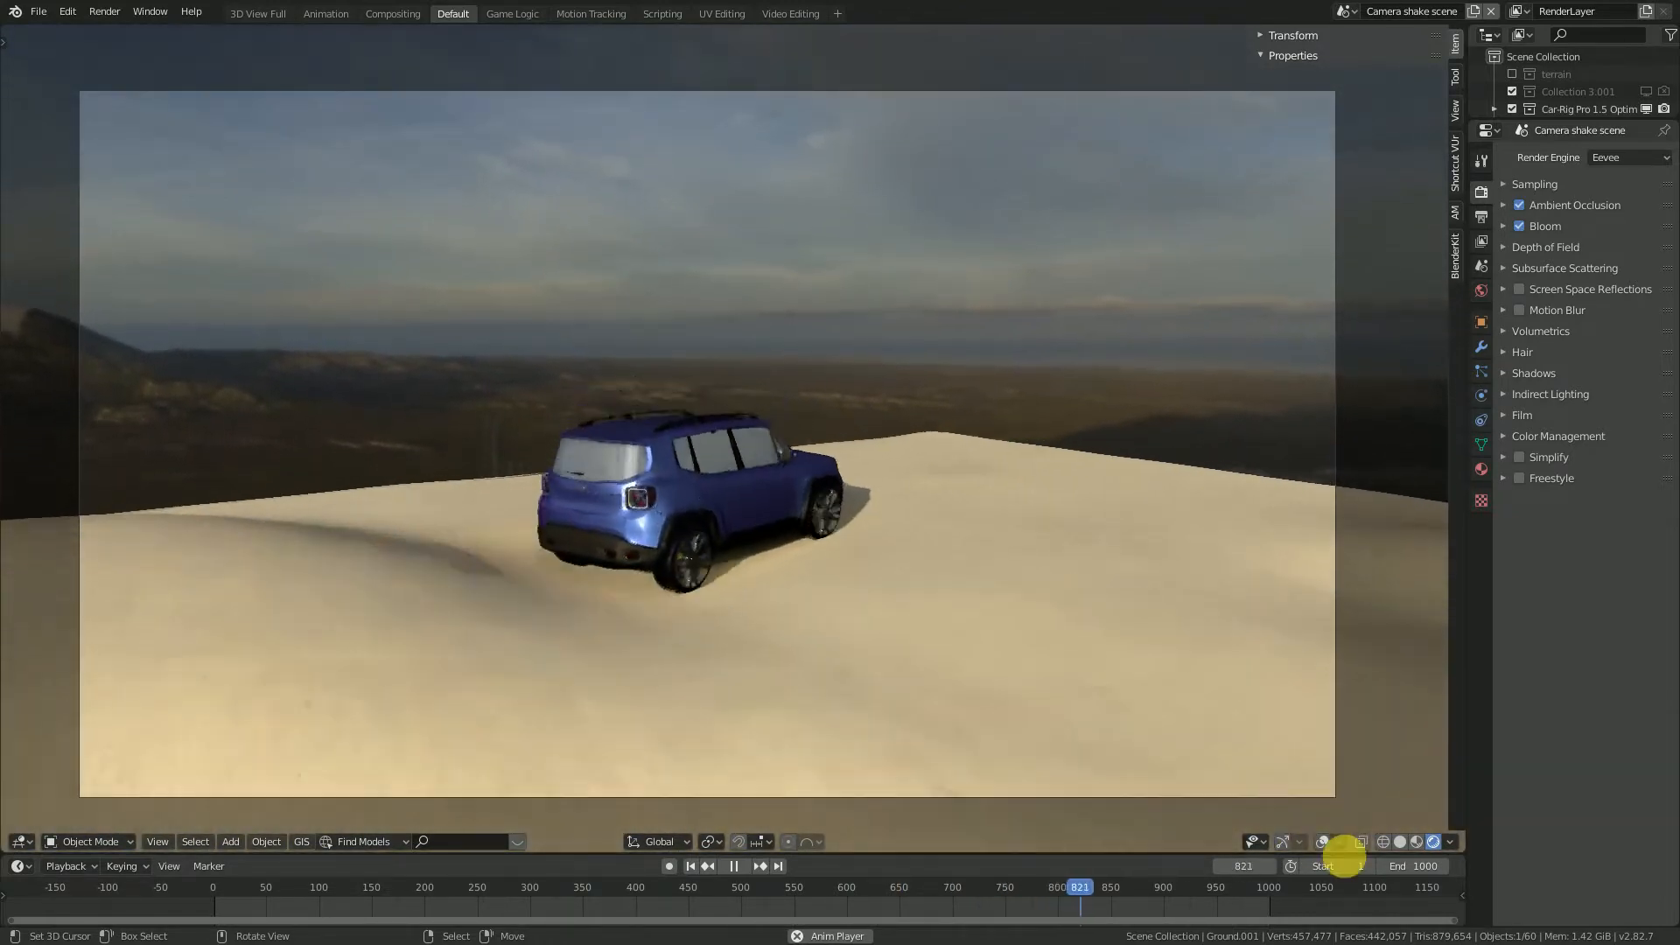
{"action": "left_click", "coordinate": [1323, 841]}
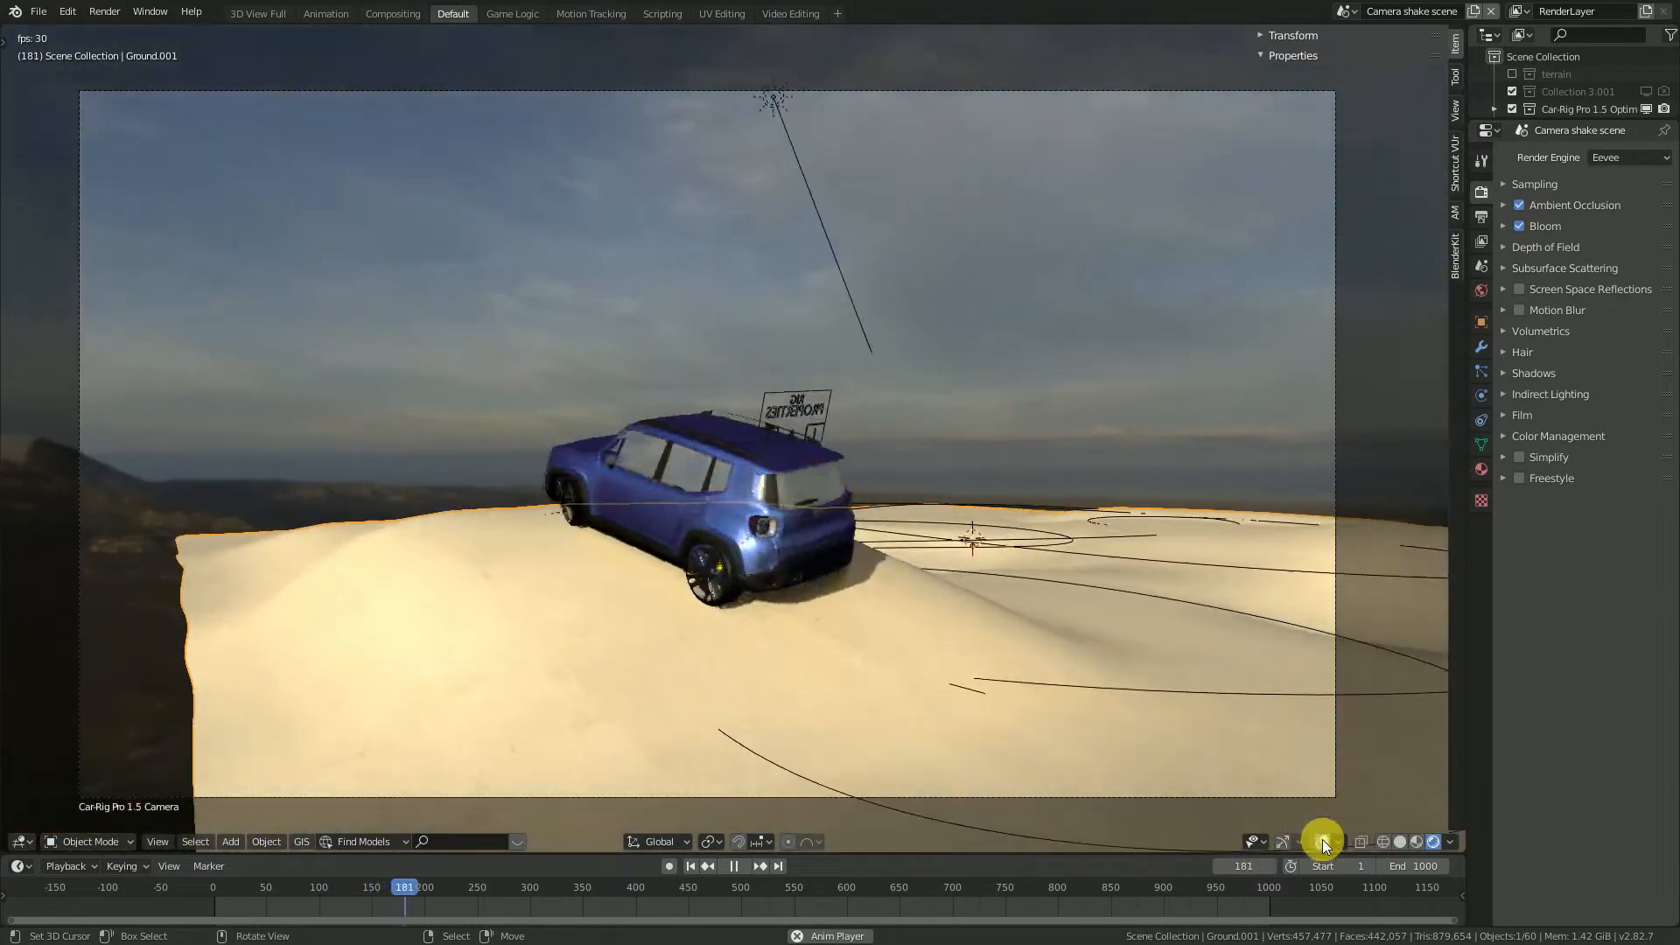
{"action": "left_click", "coordinate": [1321, 841]}
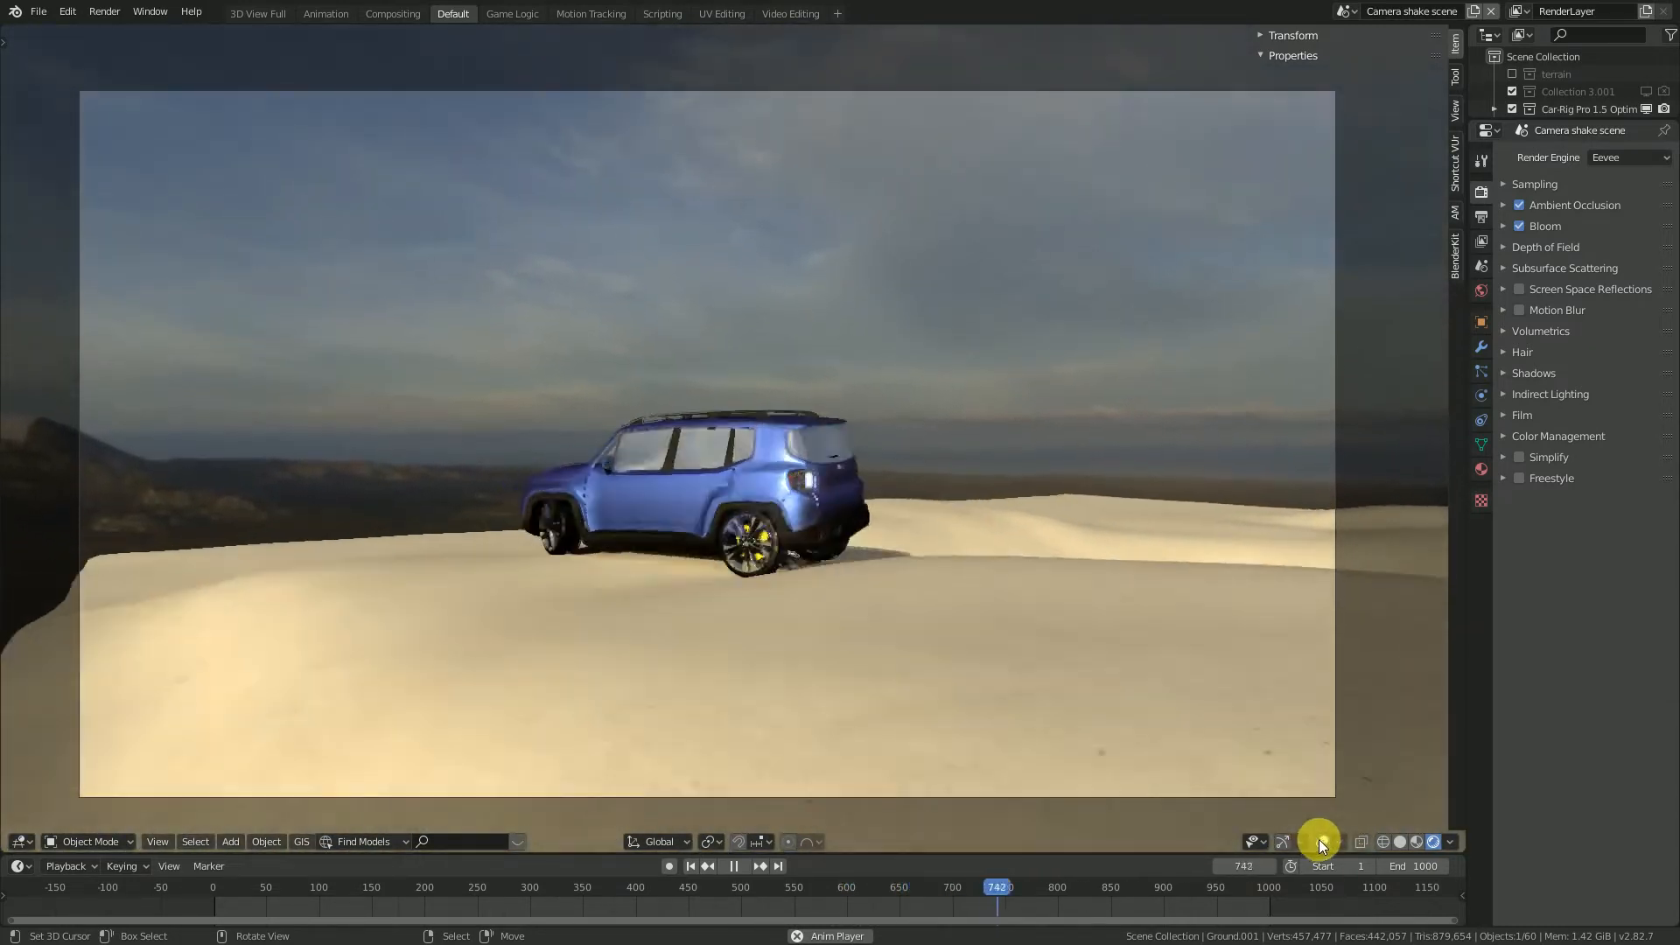
{"action": "left_click", "coordinate": [1321, 841]}
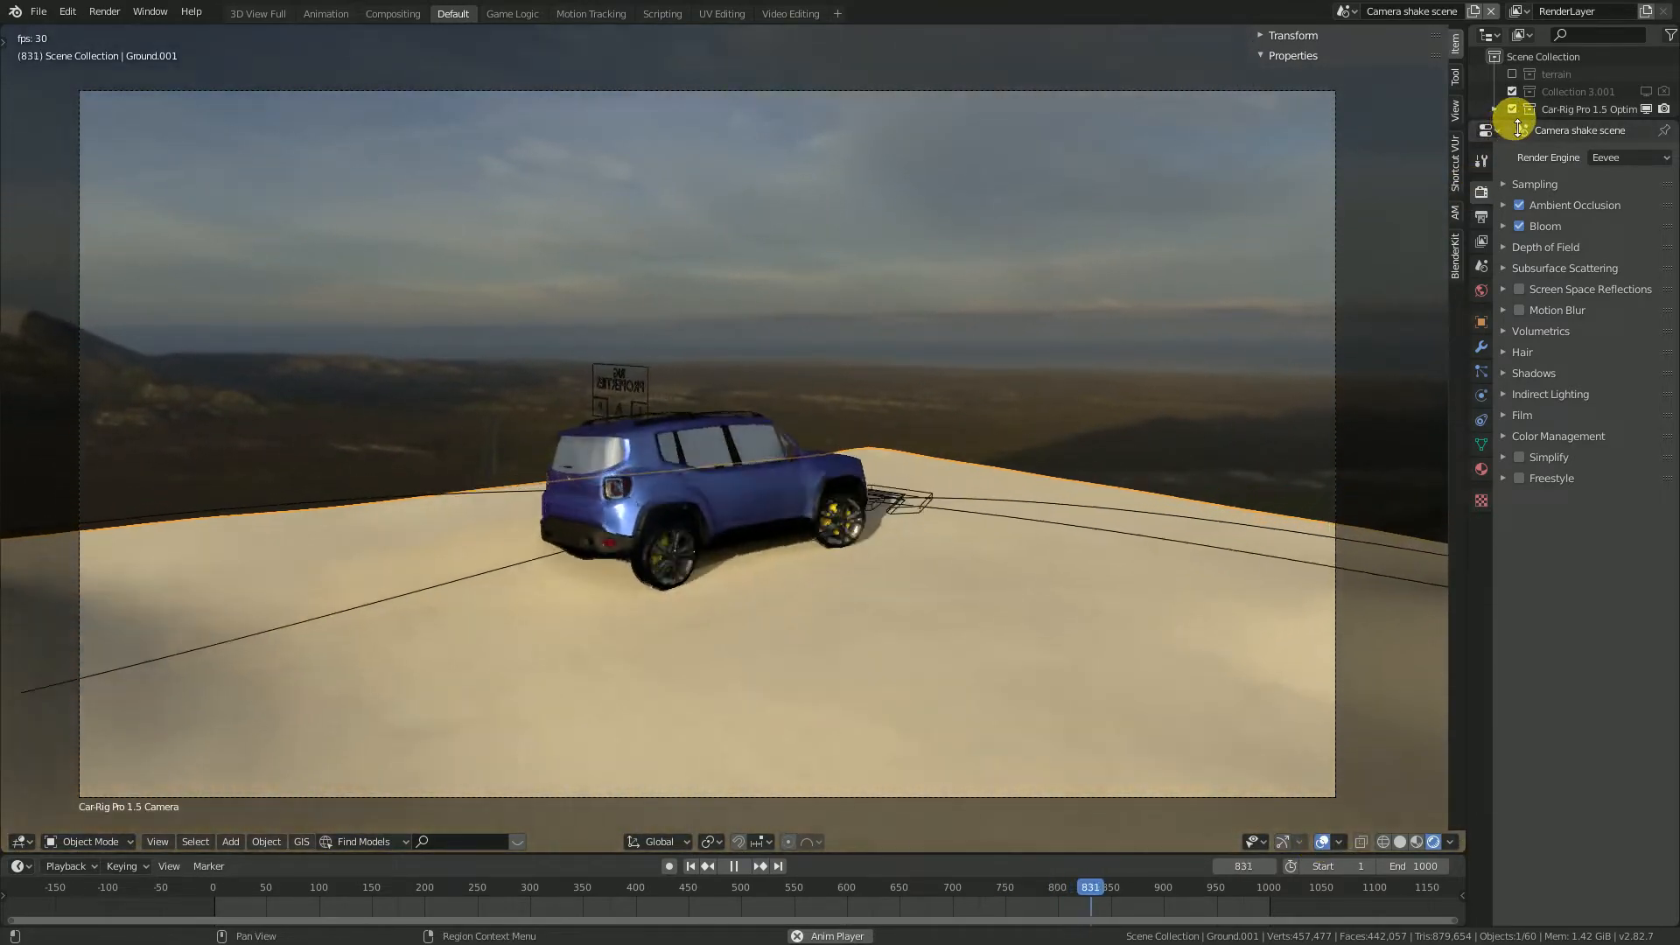
Expand the Car-Rig Pro 1.5 collection, show its Custom Camera collection in the viewport, and select the Car-Rig Pro 1.5 Camera.
{"action": "left_click_drag", "start_coordinate": [1516, 118], "coordinate": [1519, 227]}
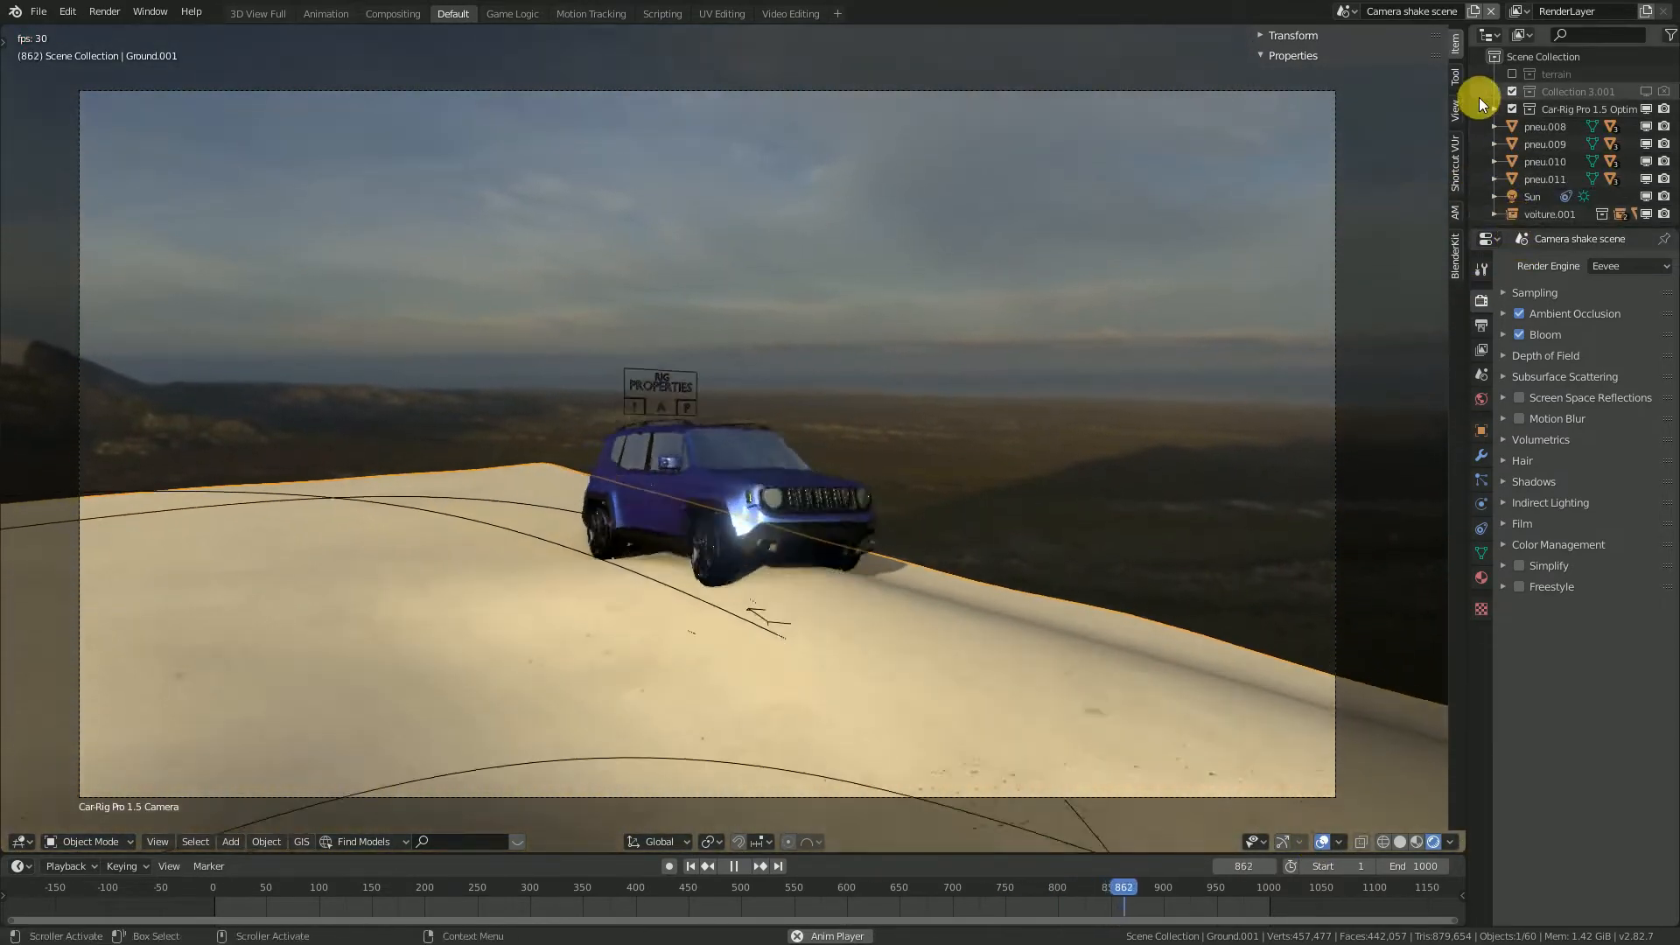
{"action": "left_click", "coordinate": [1493, 109]}
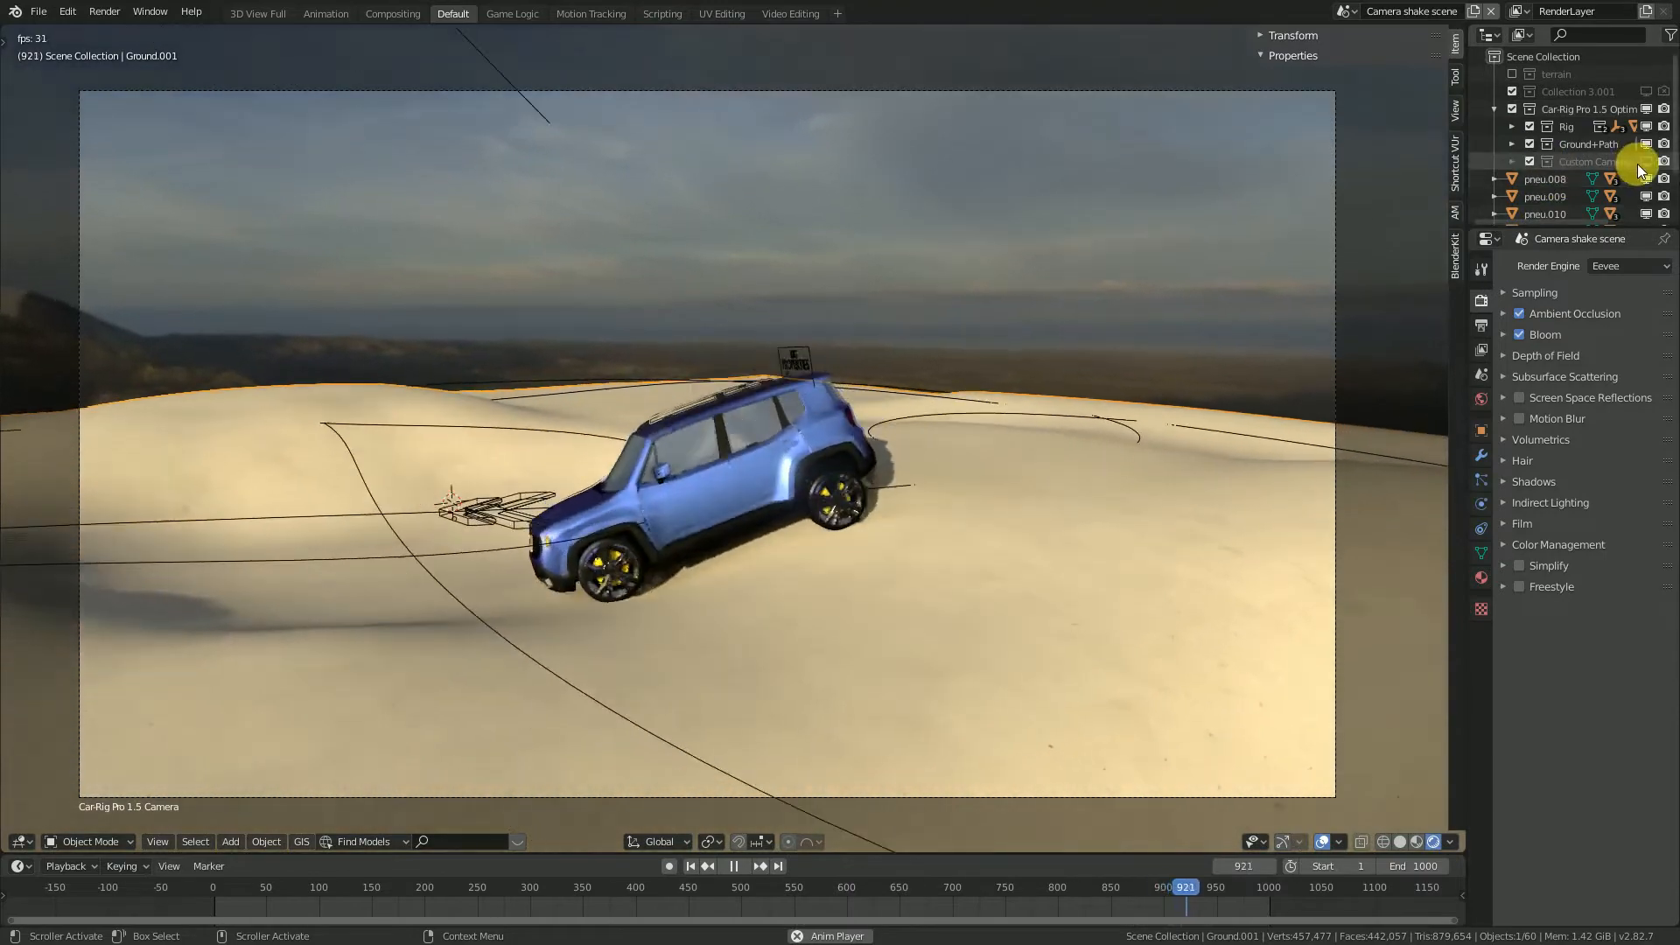
{"action": "left_click", "coordinate": [1643, 163]}
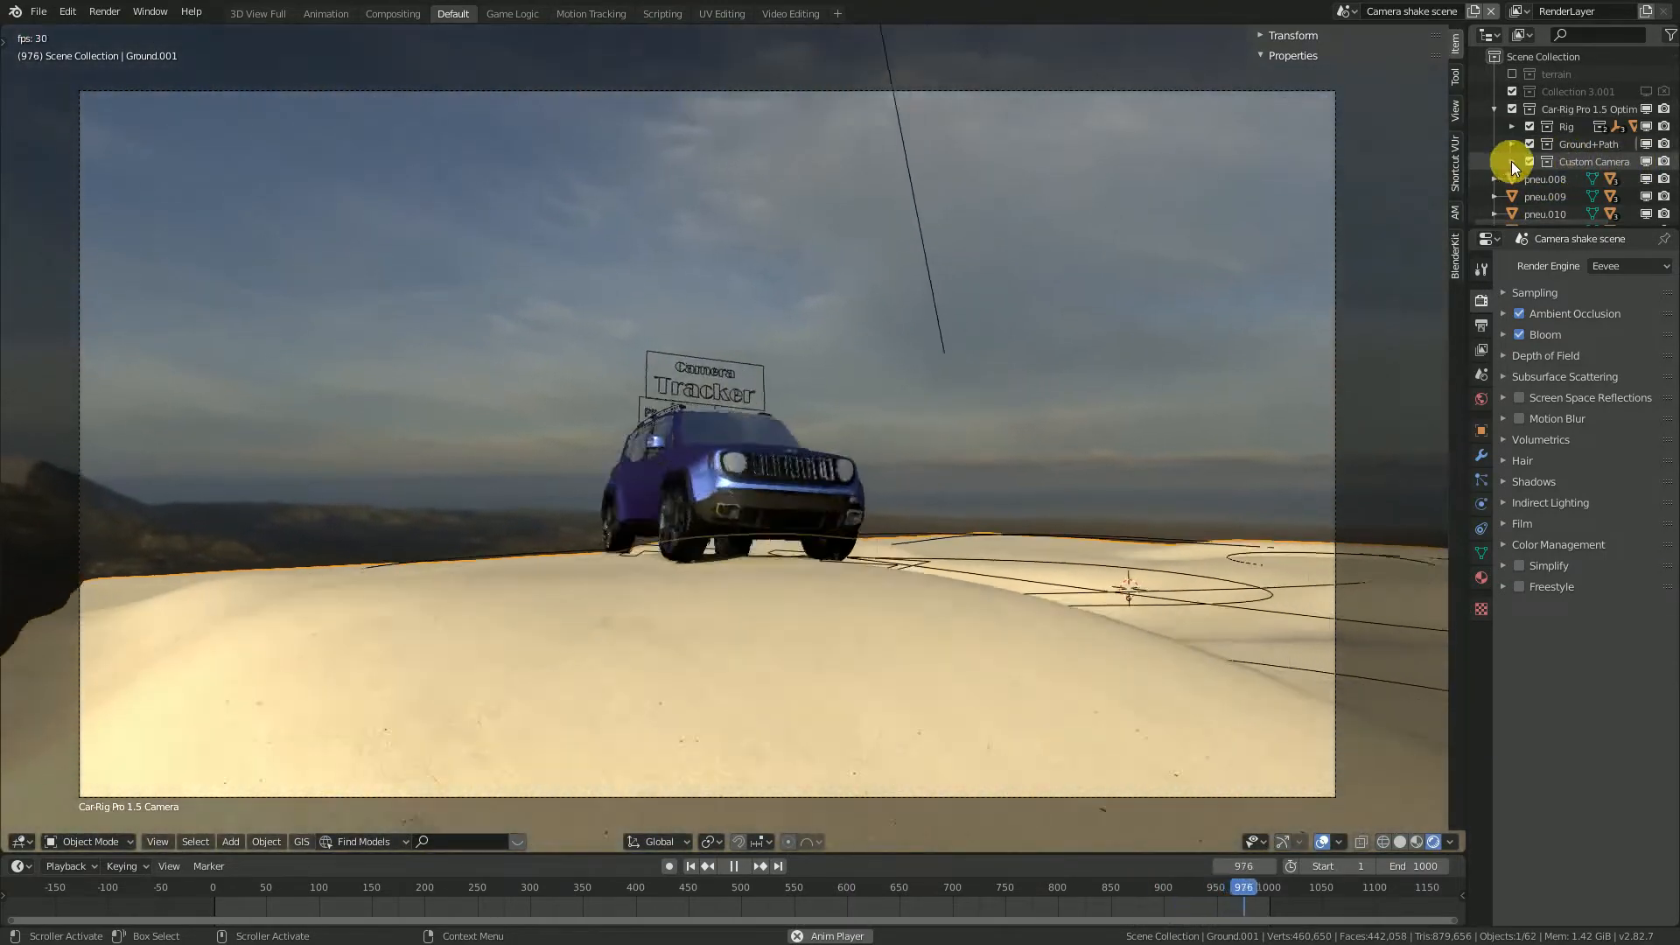
{"action": "left_click", "coordinate": [1512, 161]}
{"action": "left_click", "coordinate": [1565, 196]}
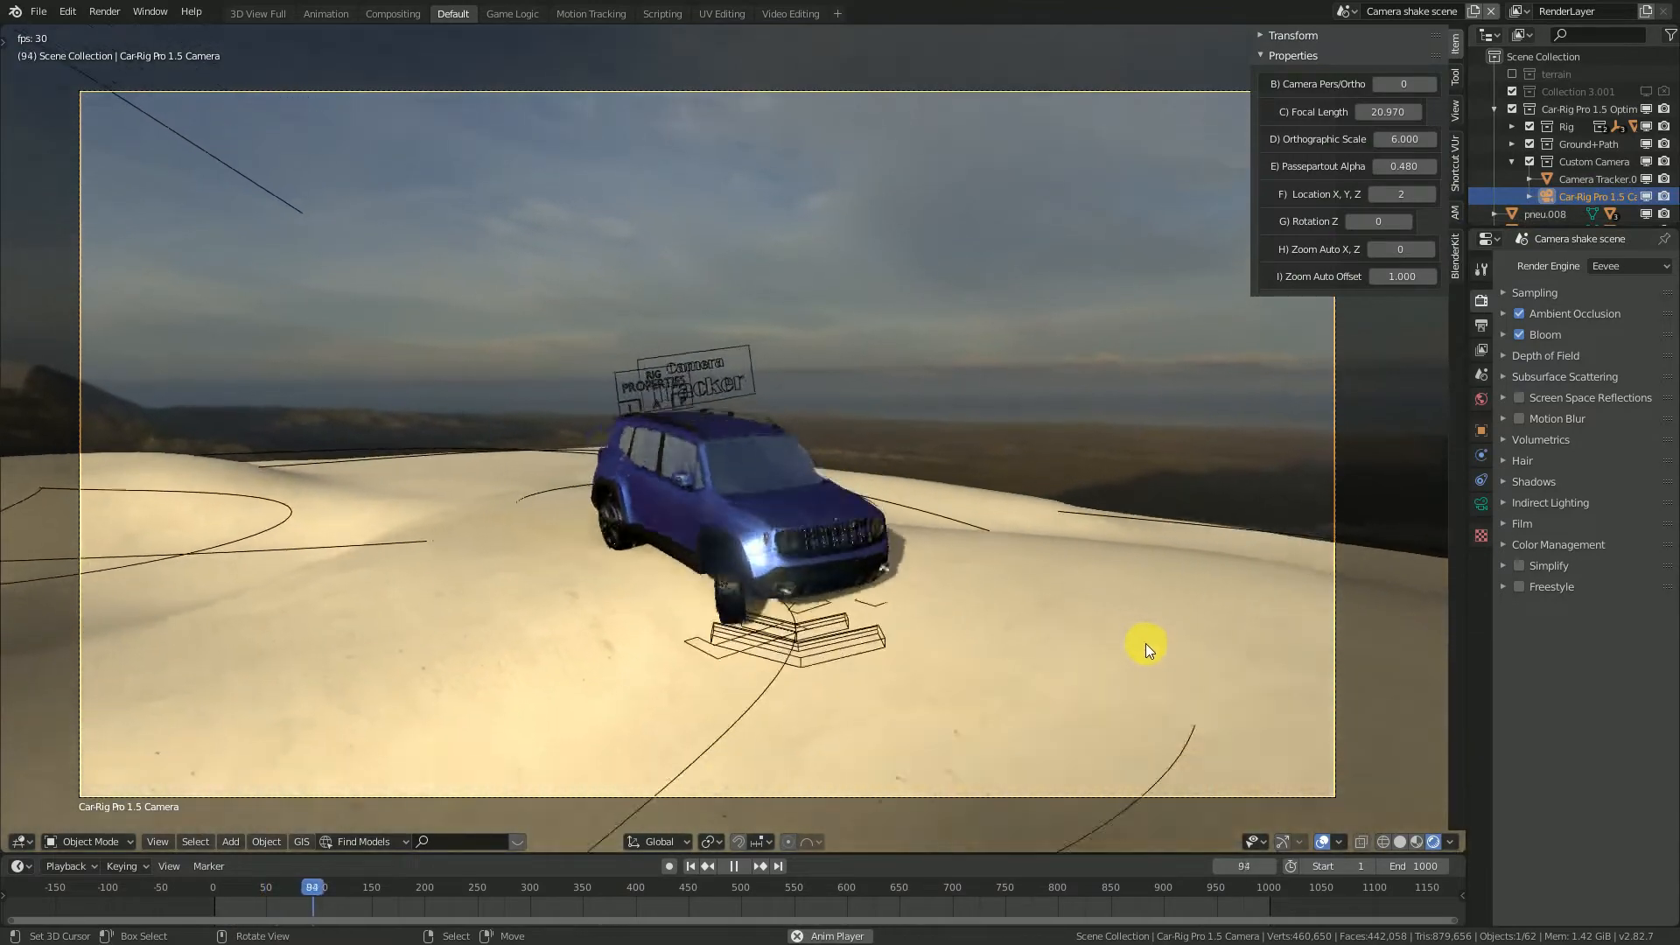
Show the camera view full screen with overlays hidden, enlarge its frame, and display the camera's custom properties.
{"action": "key", "text": "ctrl+alt+space"}
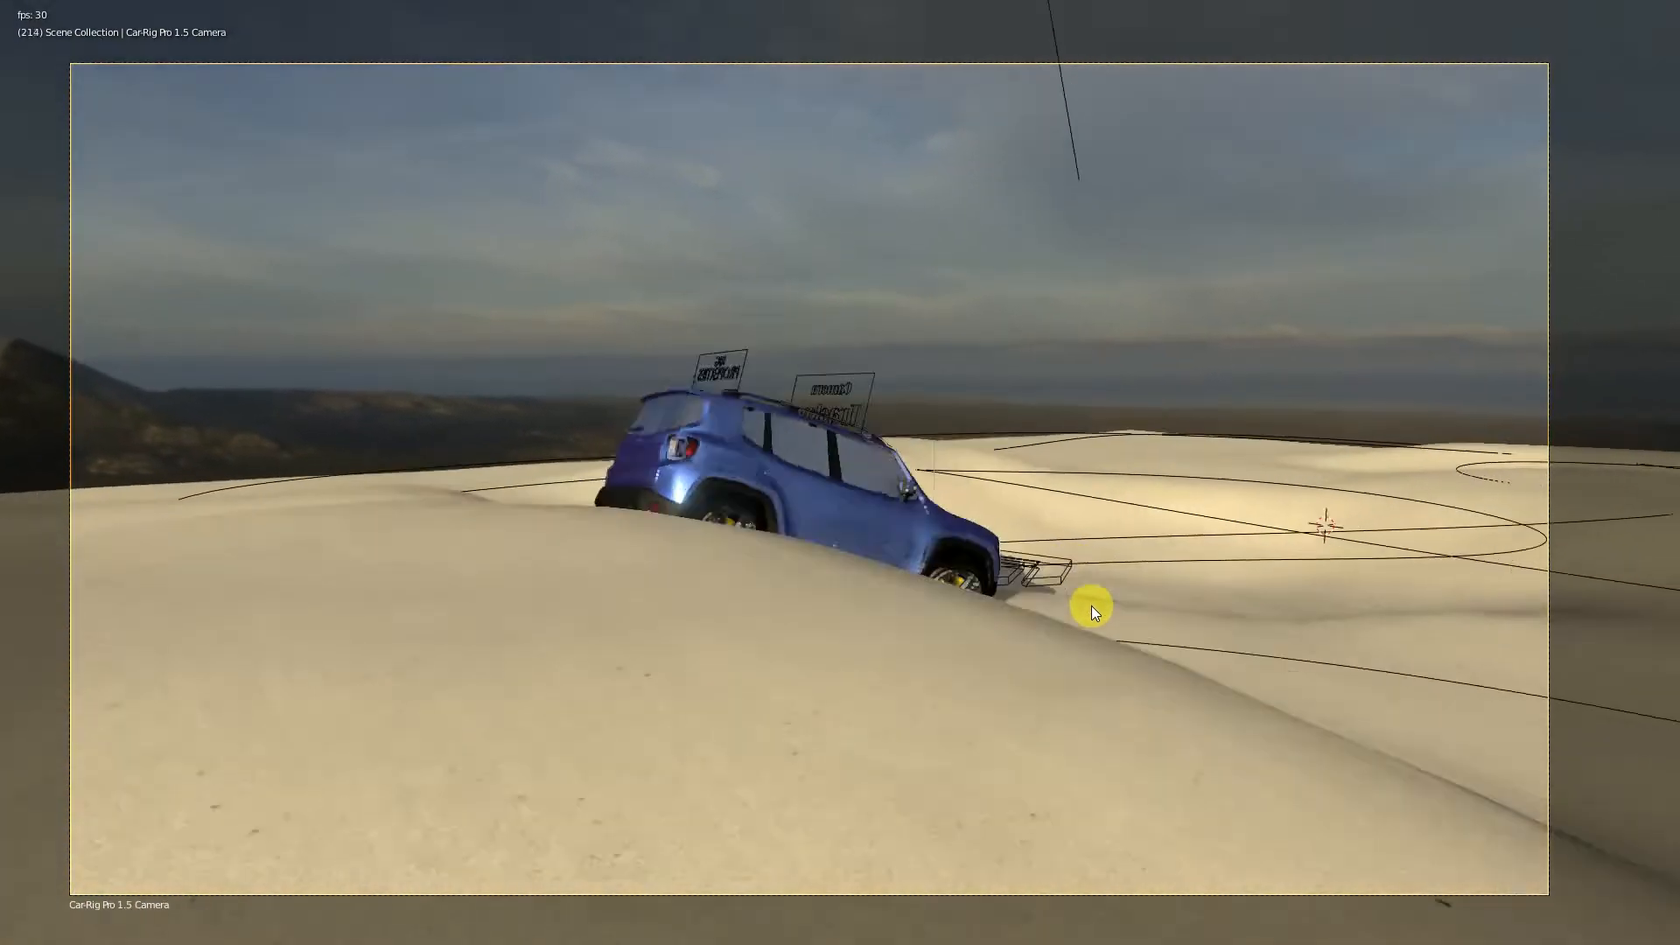
{"action": "key", "text": "ctrl+alt+space"}
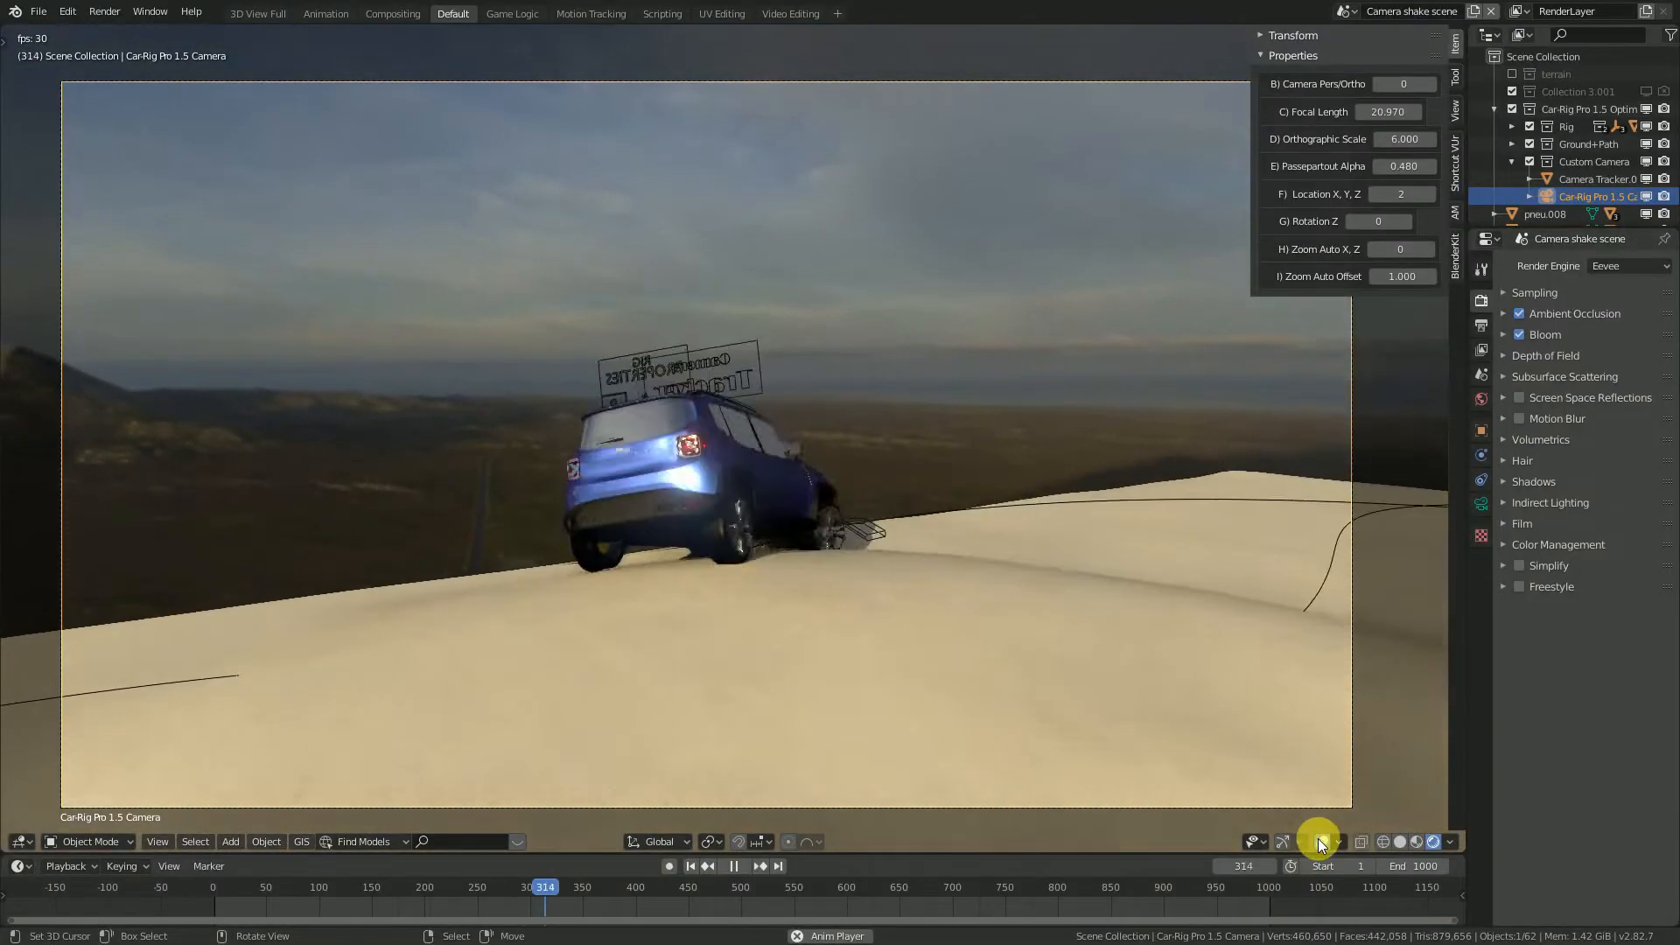
{"action": "left_click", "coordinate": [1322, 841]}
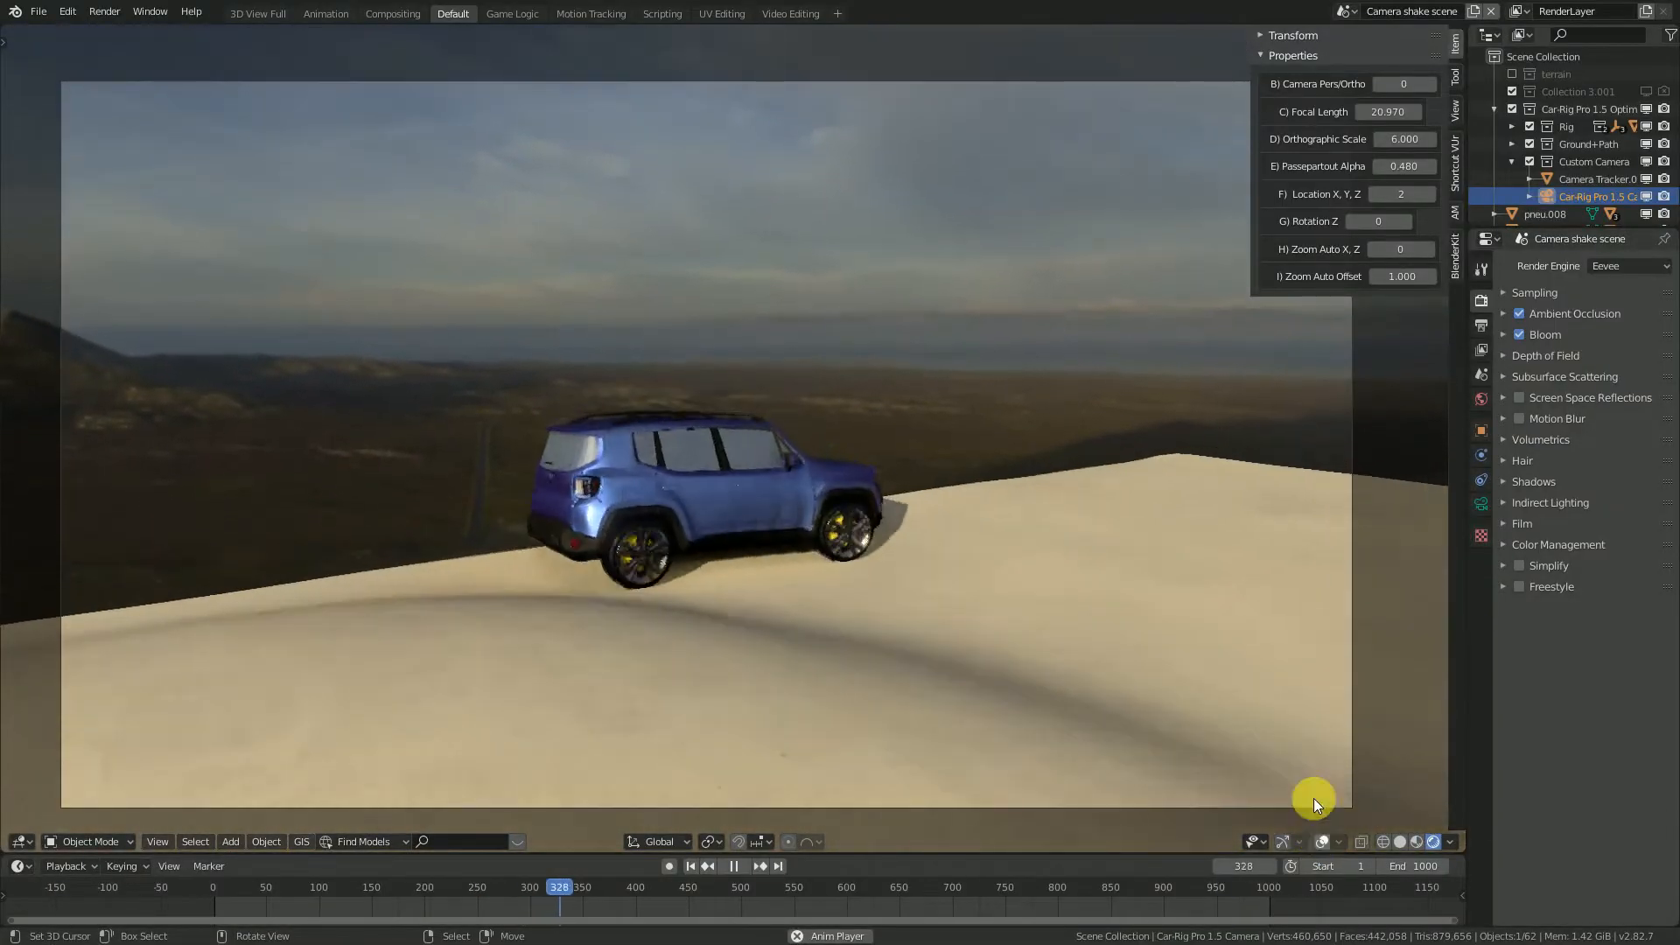
{"action": "key", "text": "ctrl+alt+space"}
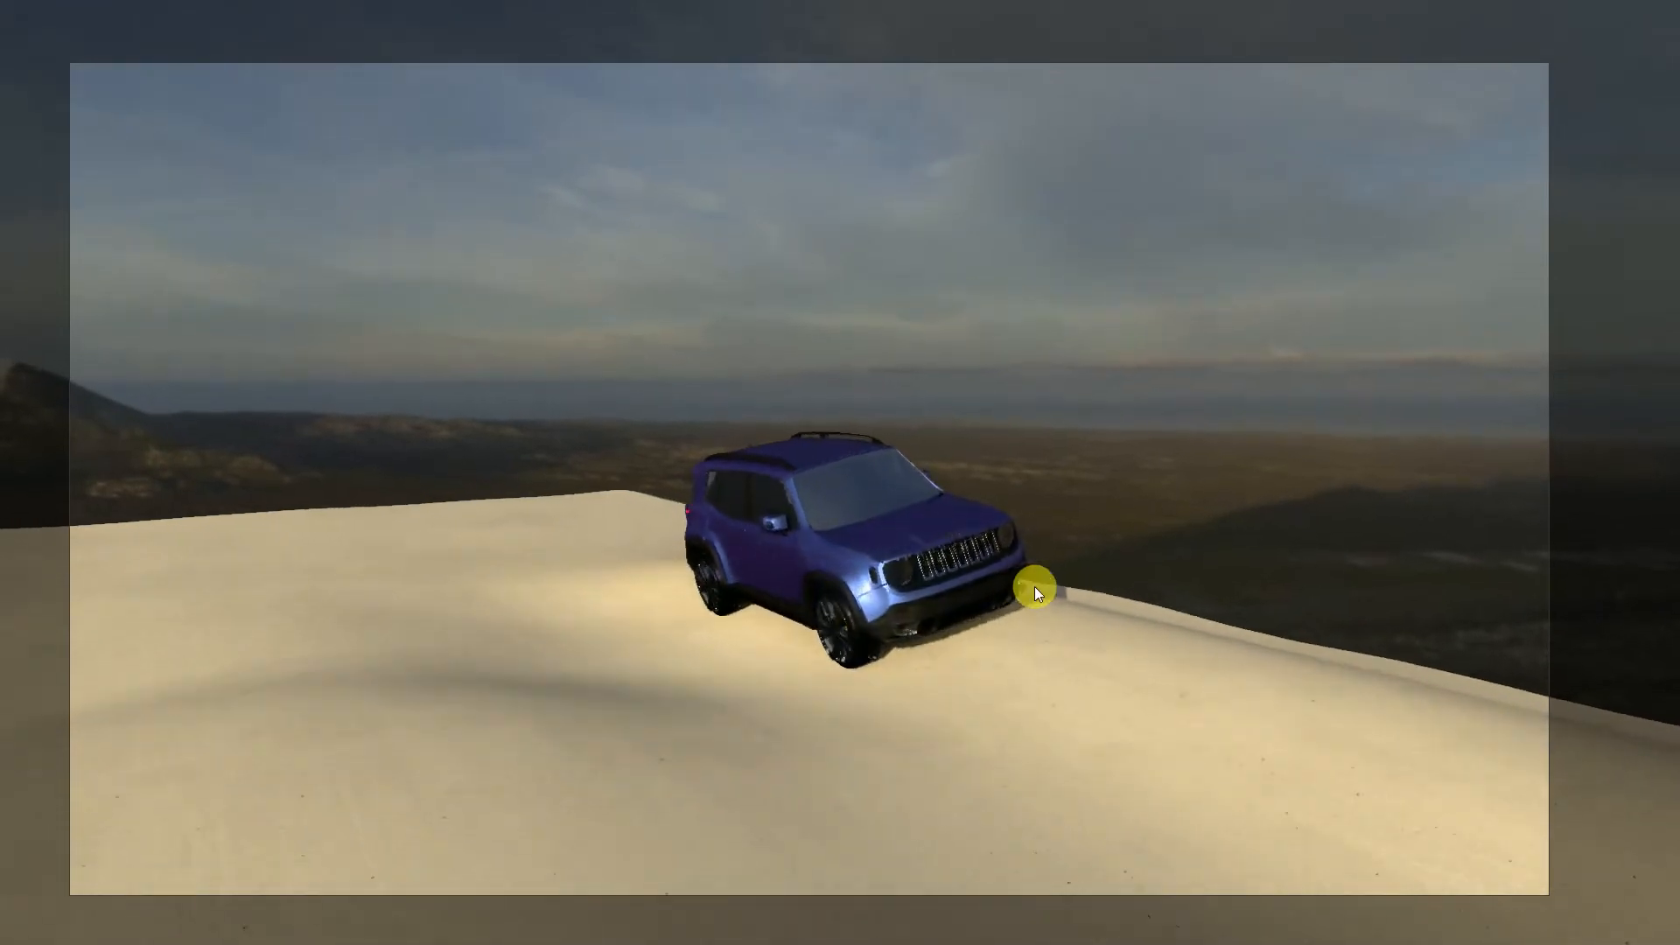
{"action": "middle_click_drag", "start_coordinate": [1076, 570], "coordinate": [1082, 539], "text": "ctrl"}
{"action": "key", "text": "n"}
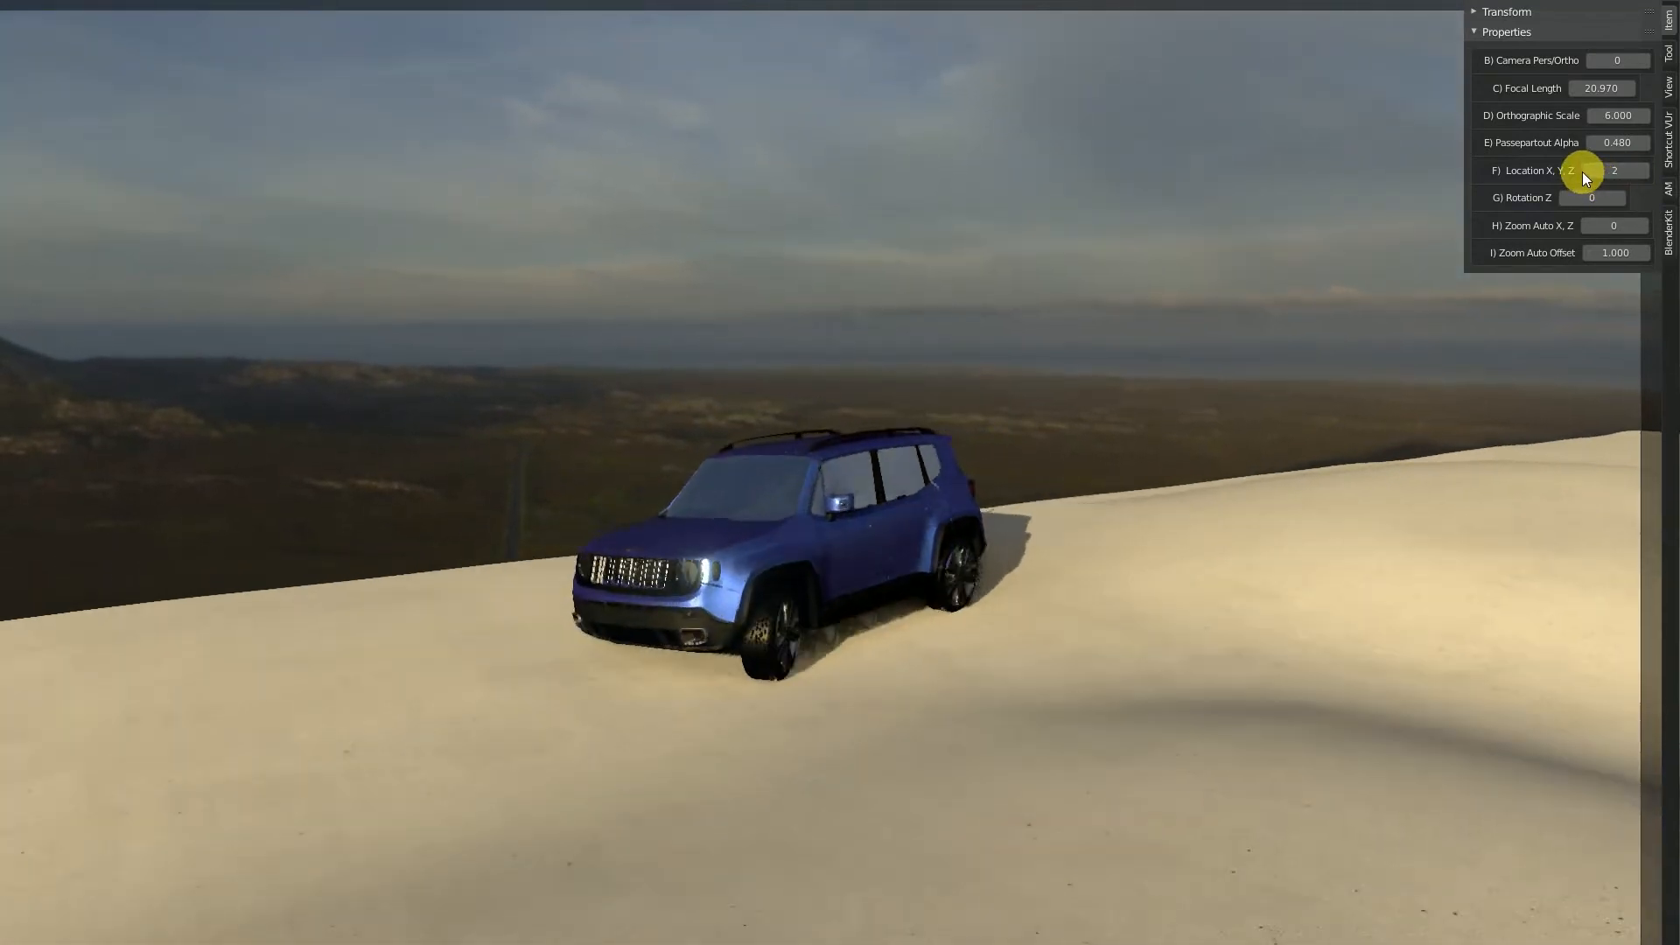
Try a lower Location X, Y, Z setting on the camera, return it to 2, and set Rotation Z to 1.
{"action": "left_click", "coordinate": [1586, 171]}
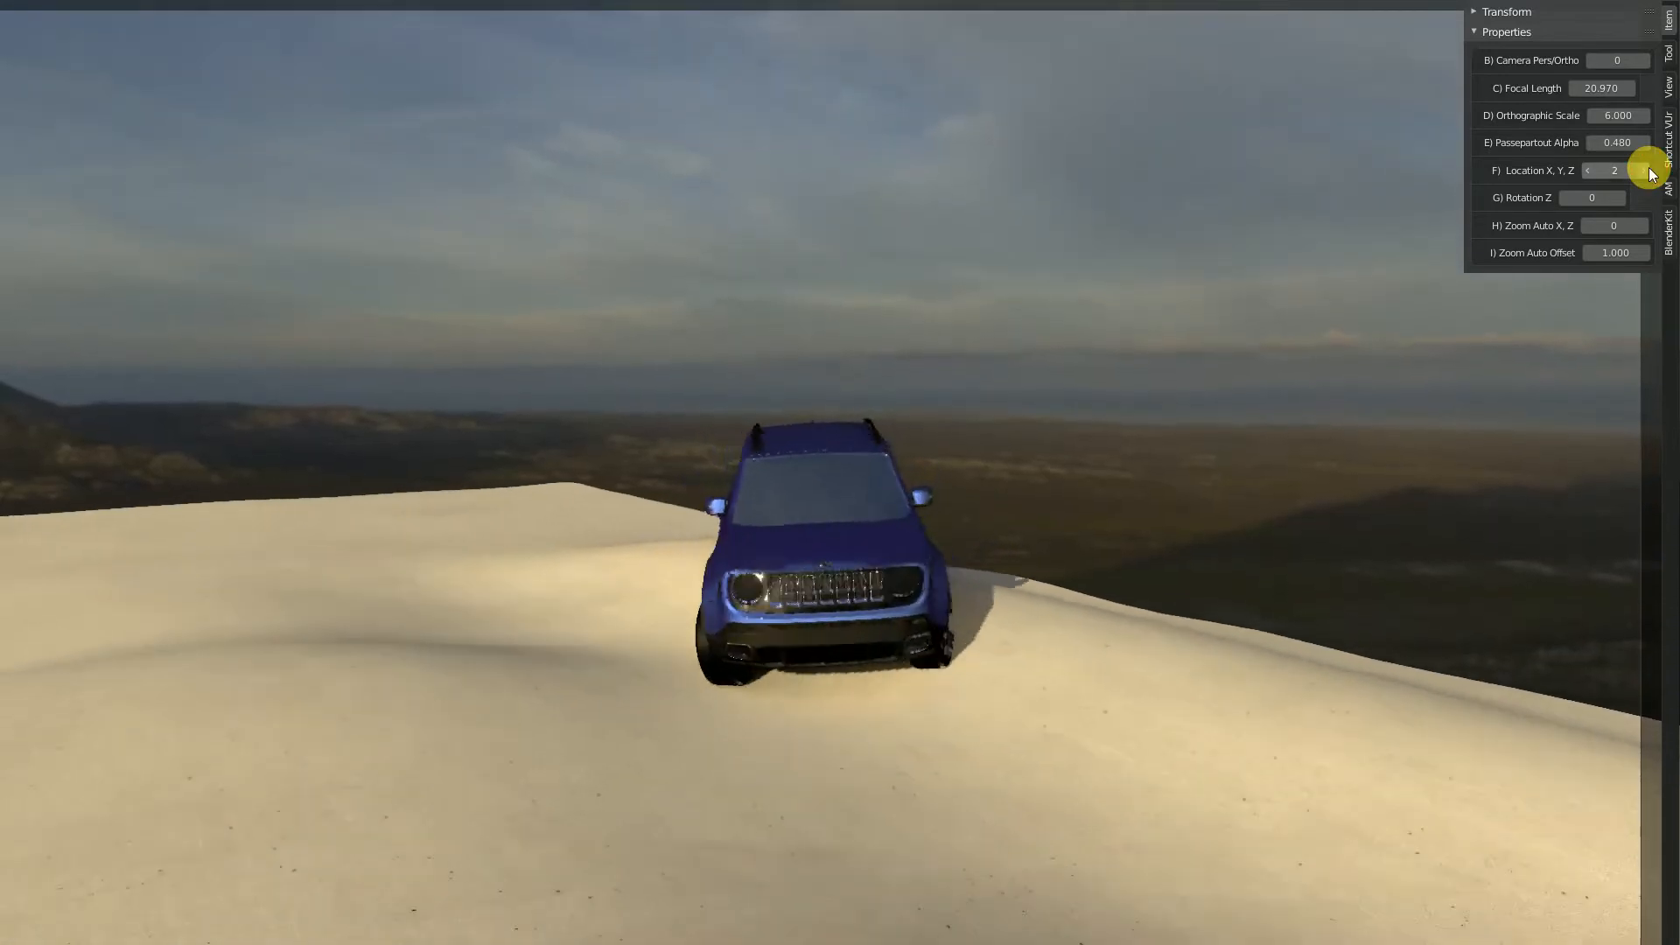
{"action": "left_click", "coordinate": [1649, 171]}
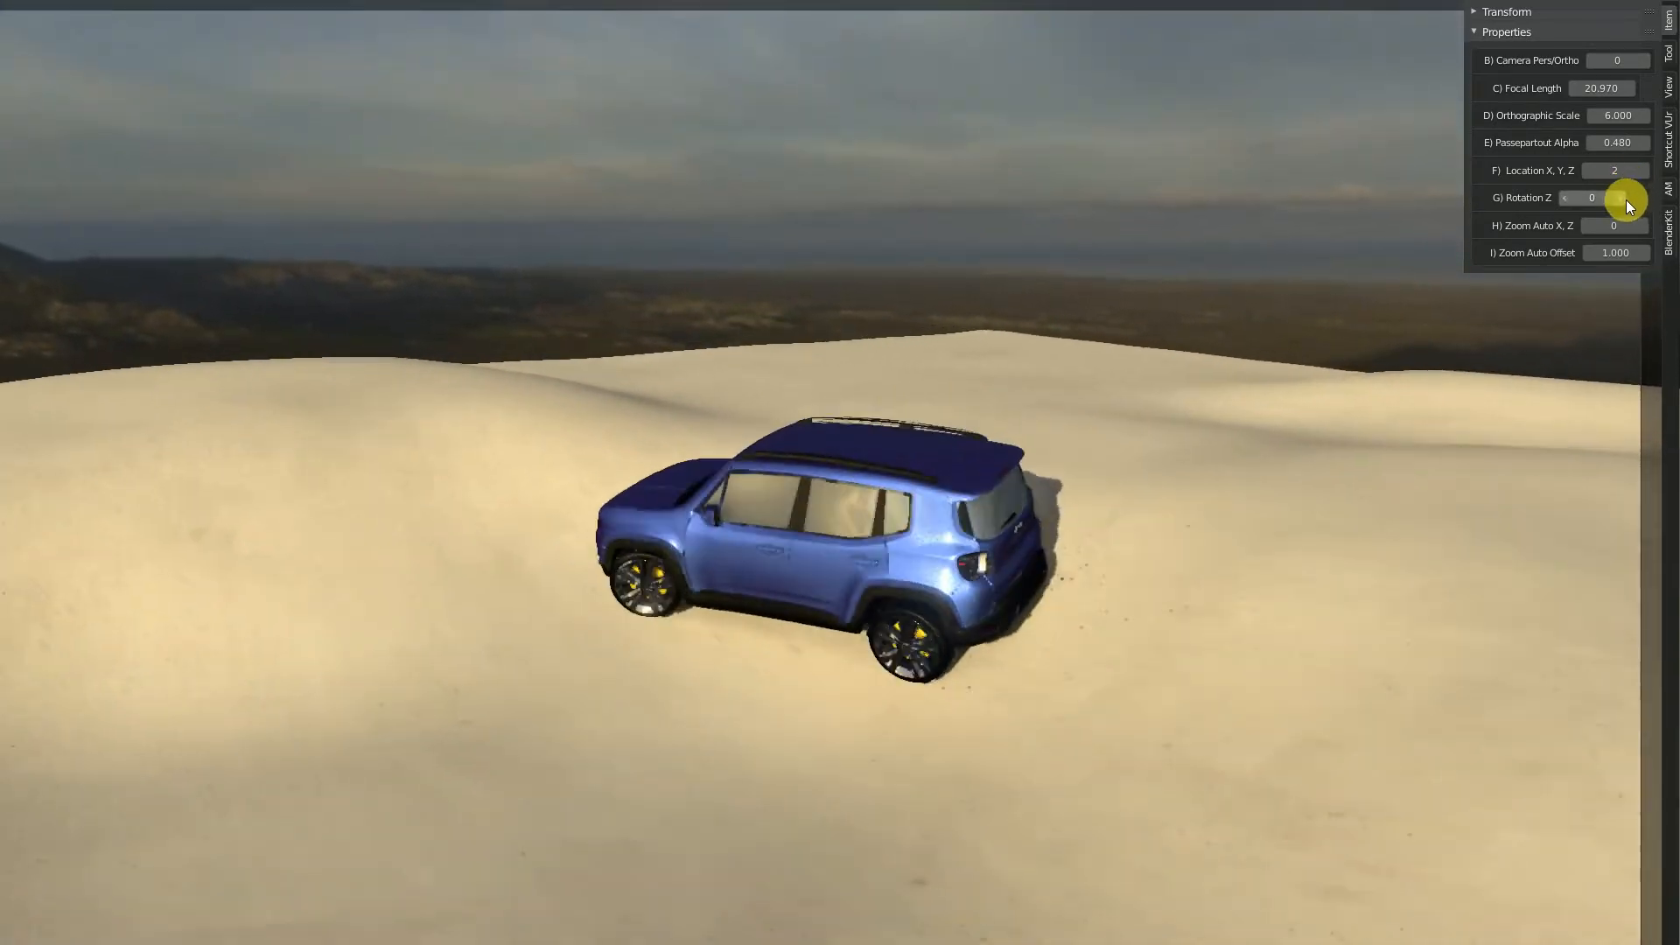
{"action": "left_click", "coordinate": [1626, 200]}
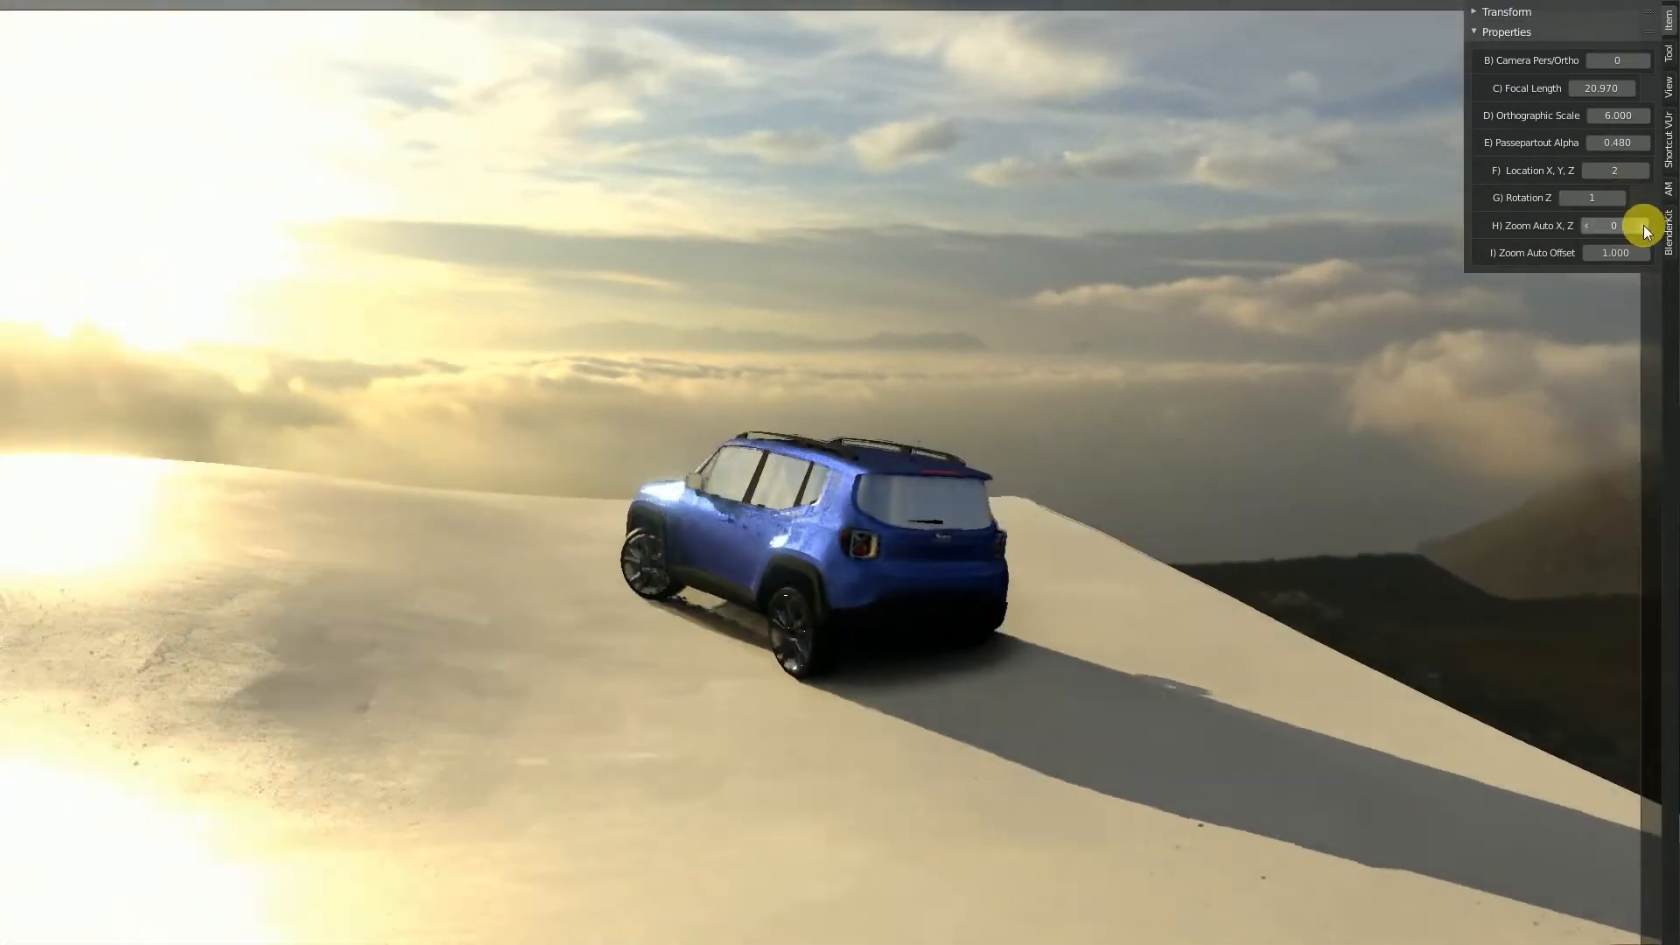
Set the camera's Zoom Auto X, Z to 1, Rotation Z to 0 and Location X, Y, Z to 1.
{"action": "left_click", "coordinate": [1643, 227]}
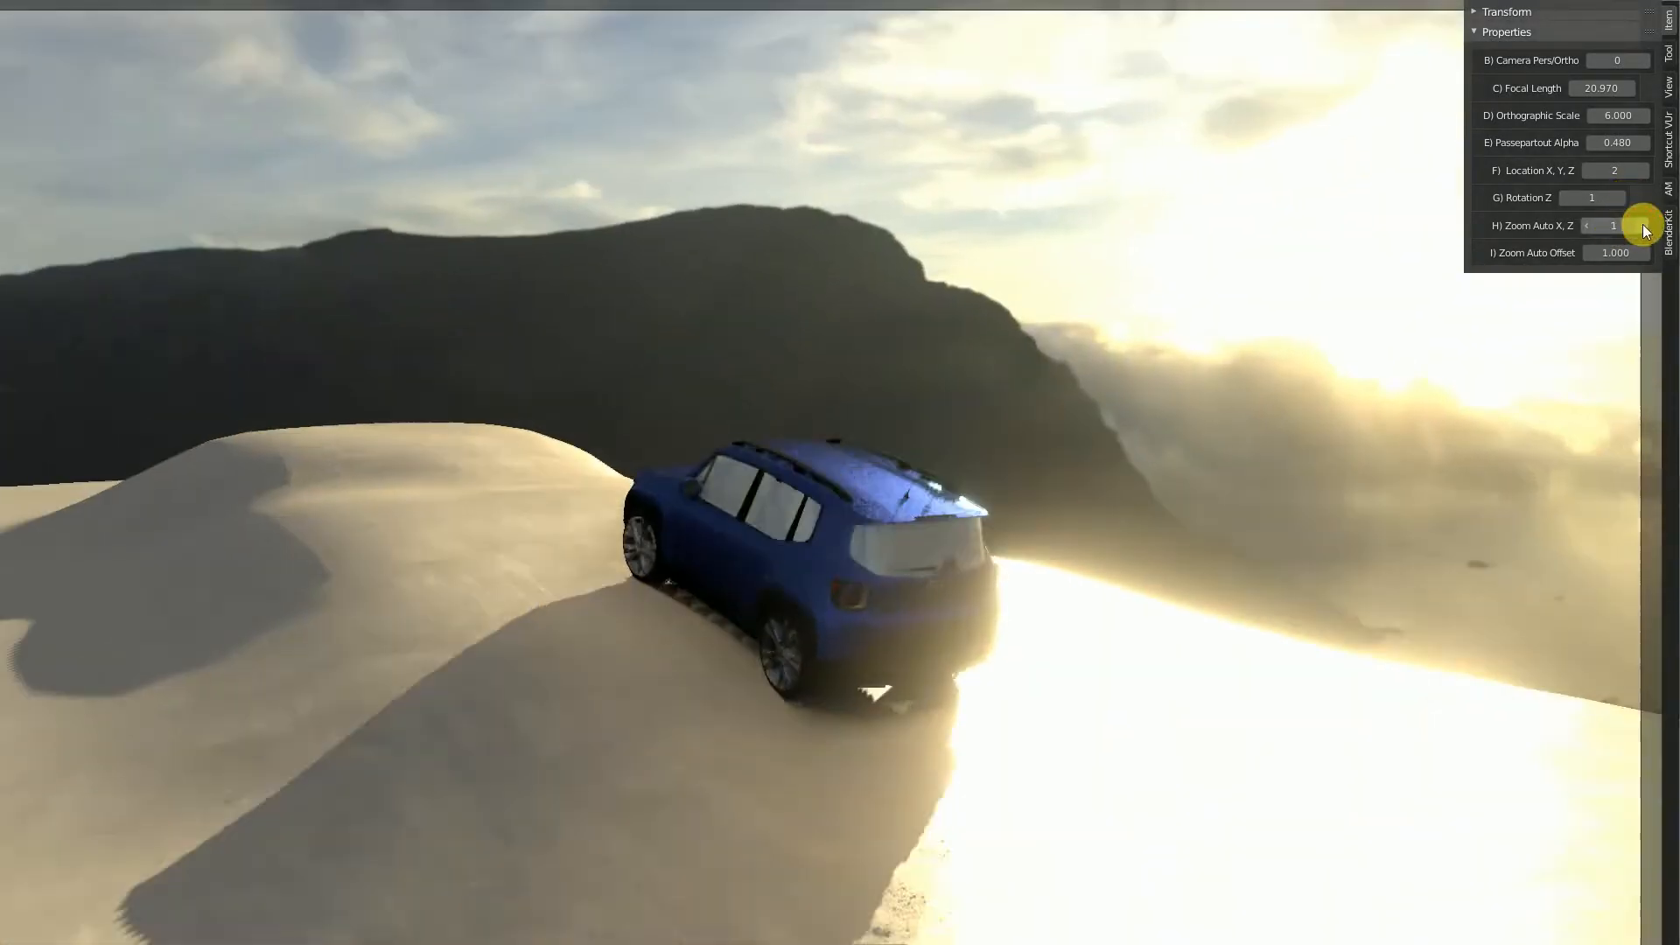
{"action": "left_click", "coordinate": [1565, 199]}
{"action": "left_click", "coordinate": [1588, 170]}
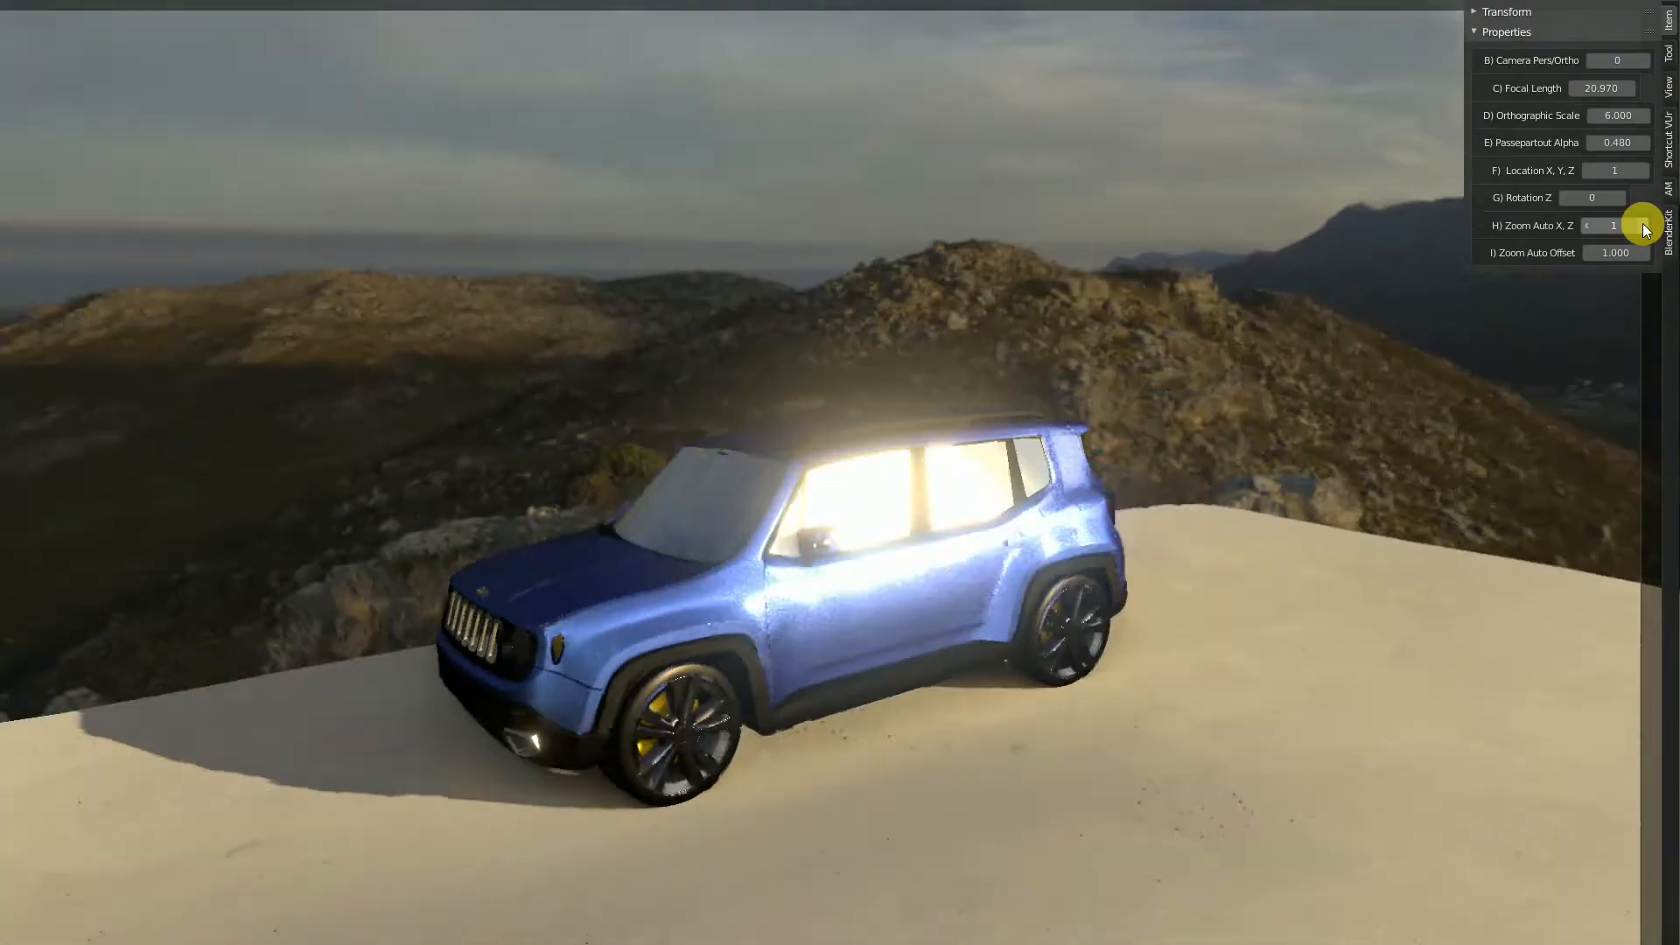
Set the camera's Zoom Auto X, Z to 2 and Zoom Auto Offset to -4.140, and leave the full-screen view.
{"action": "left_click", "coordinate": [1644, 225]}
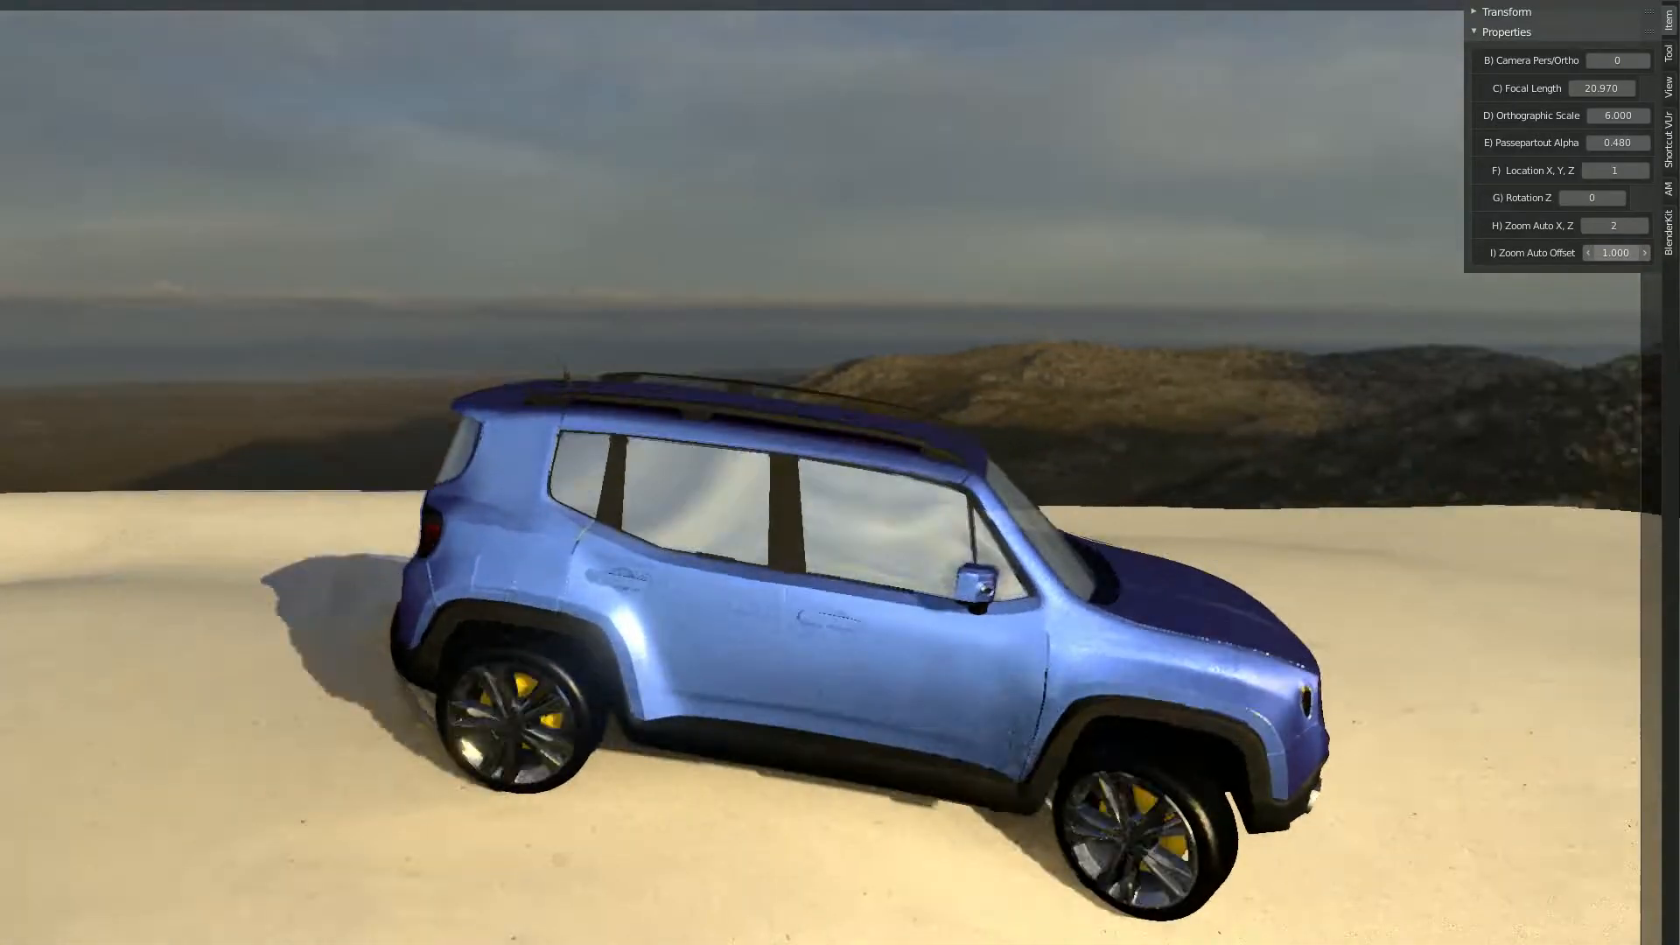
{"action": "mouse_move", "coordinate": [1626, 252]}
{"action": "left_mouse_down"}
{"action": "mouse_move", "coordinate": [1647, 252]}
{"action": "mouse_move", "coordinate": [1632, 252]}
{"action": "left_mouse_up"}
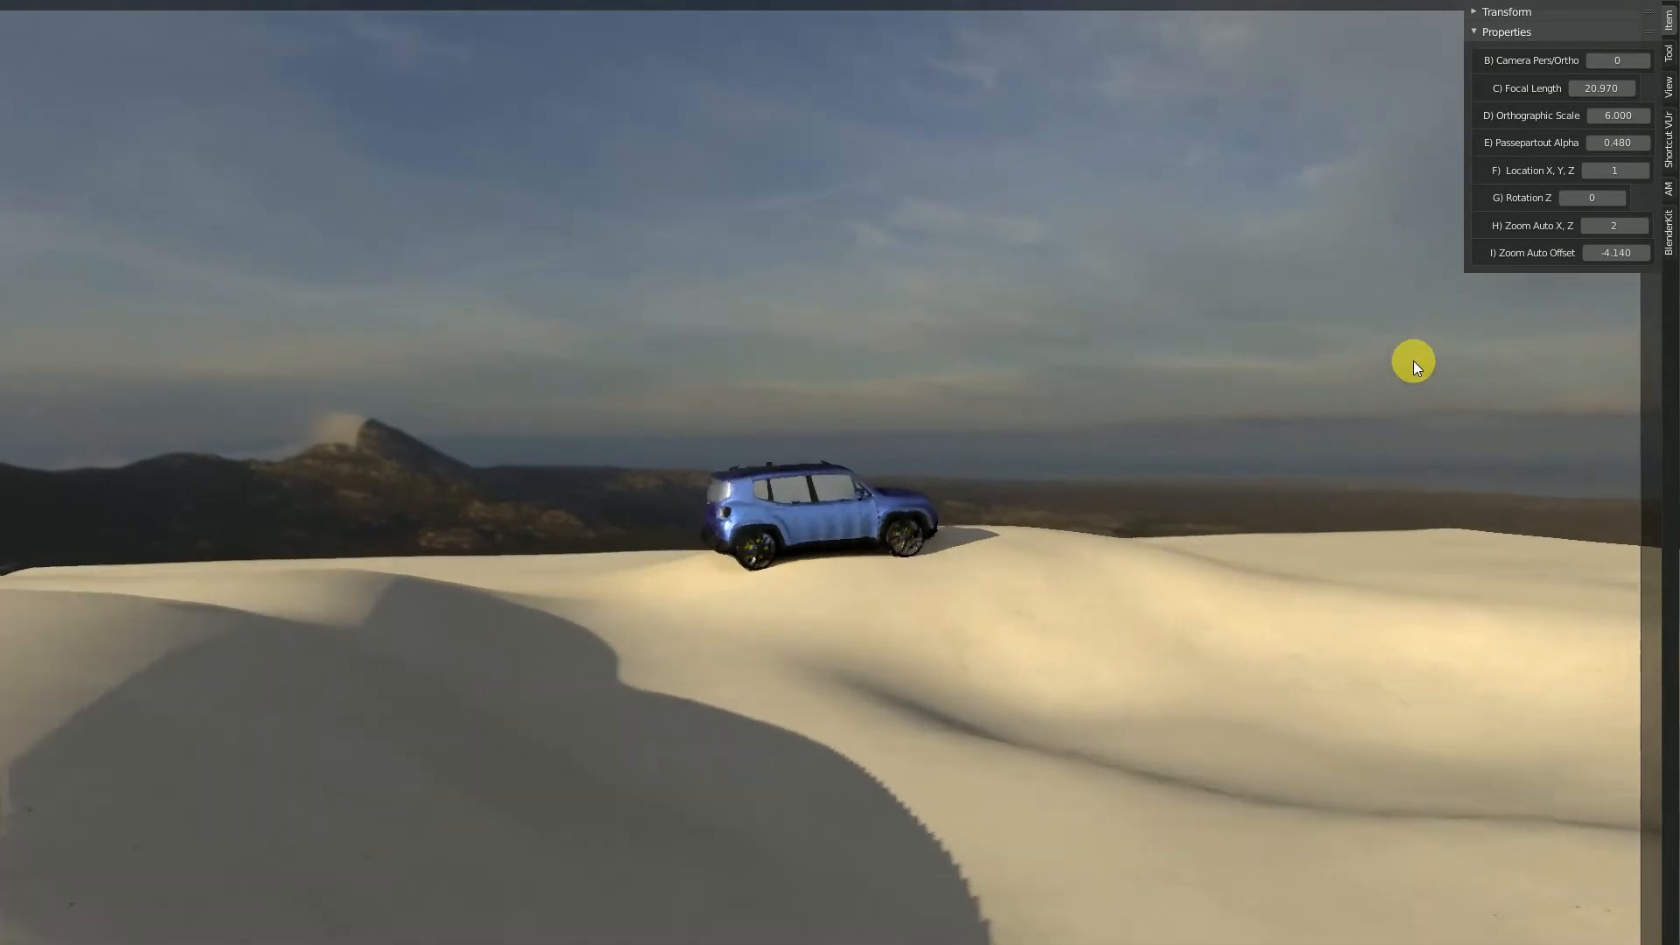
{"action": "key", "text": "ctrl+alt+space"}
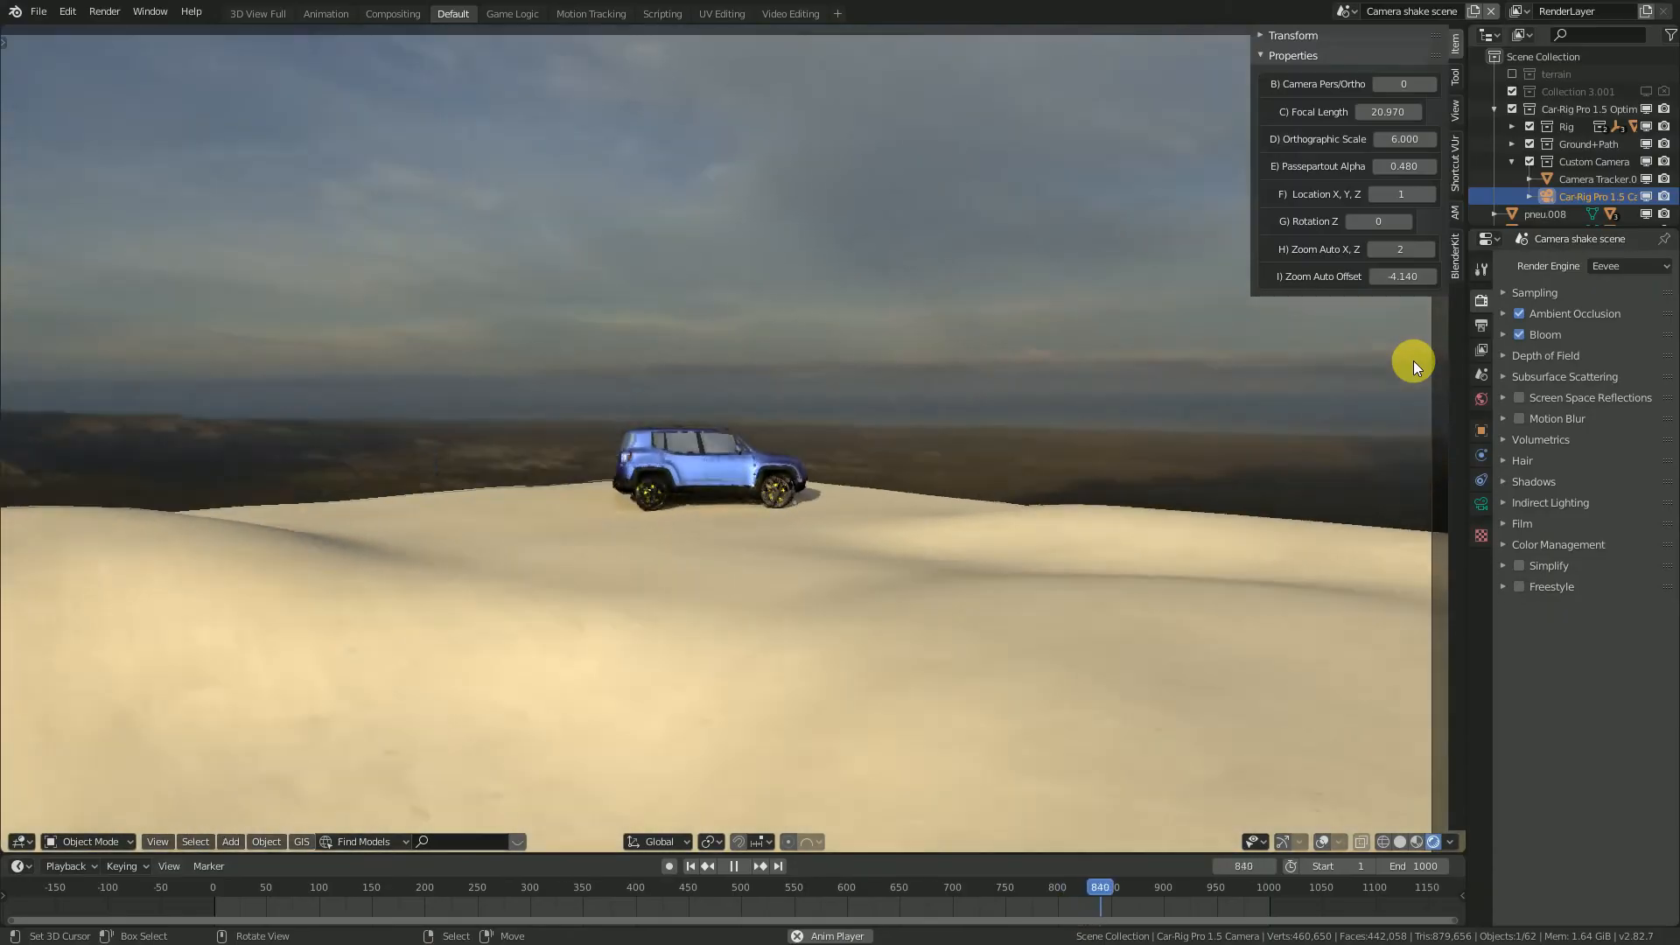